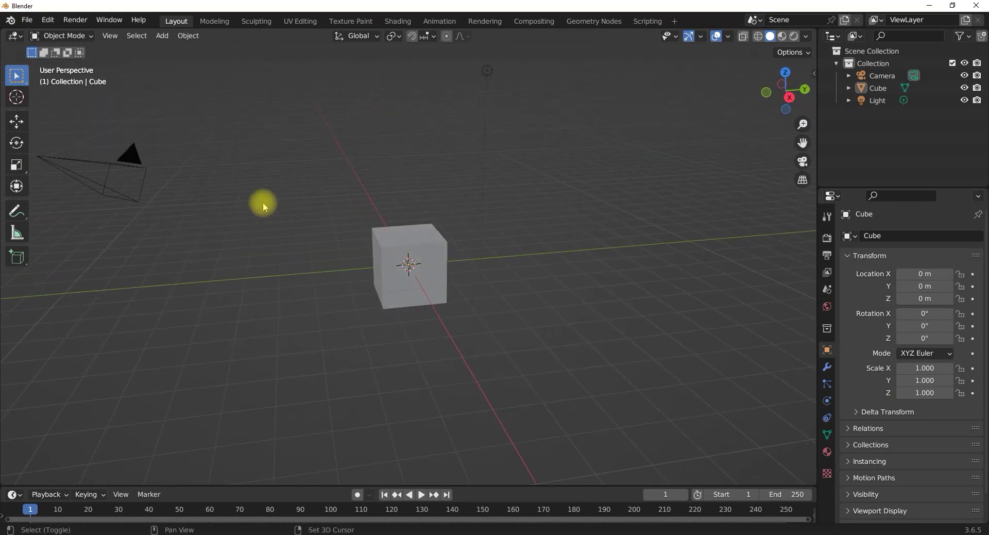
key(shift+a)
mouse_move(222, 338)
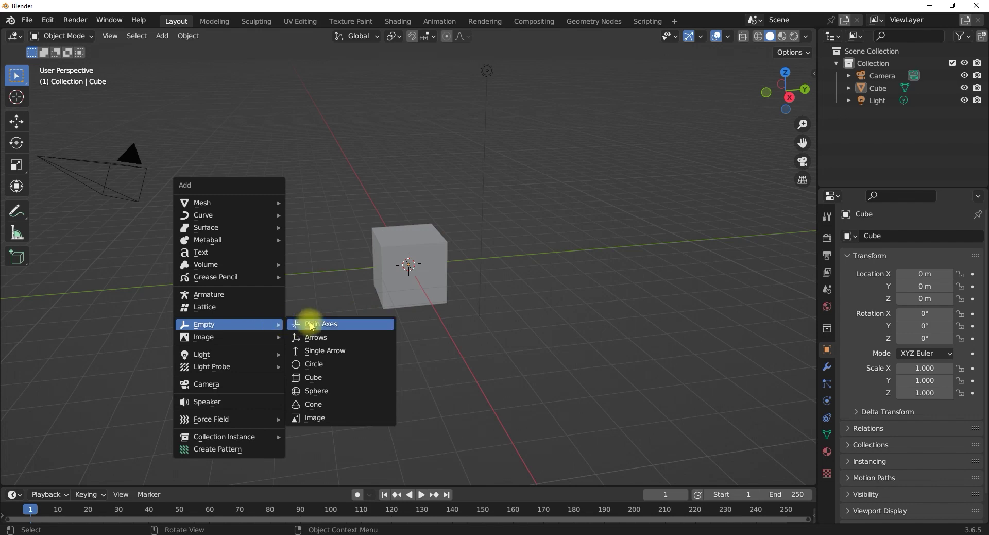
mouse_move(254, 335)
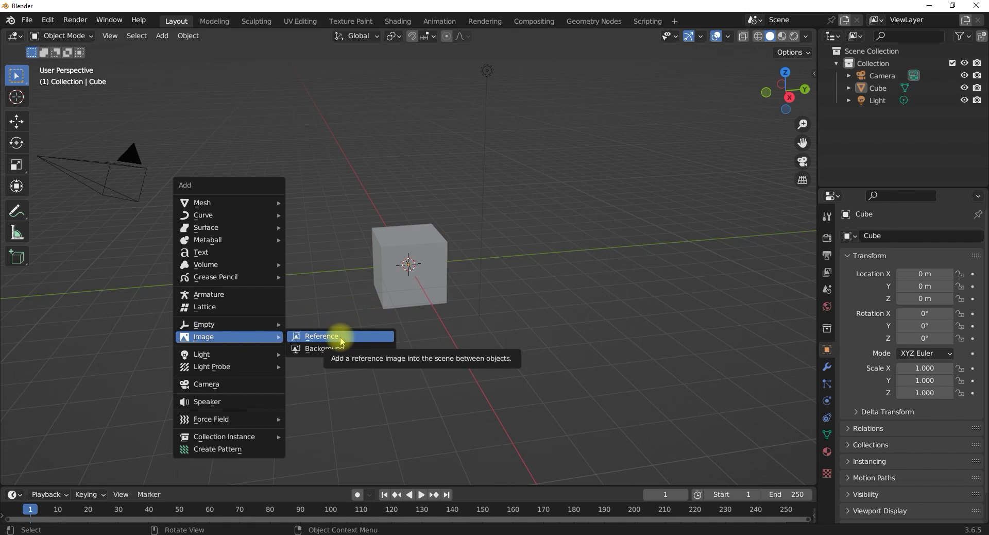
middle_drag(460, 303, 244, 122)
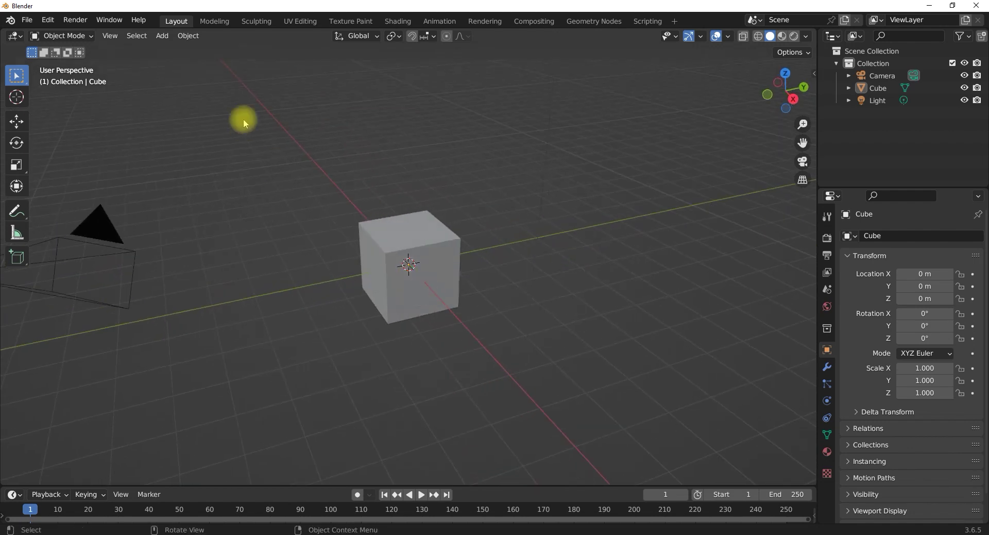
Search the add-ons for "image" in the preferences and enable Import-Export: Import Images as Planes.
click(48, 20)
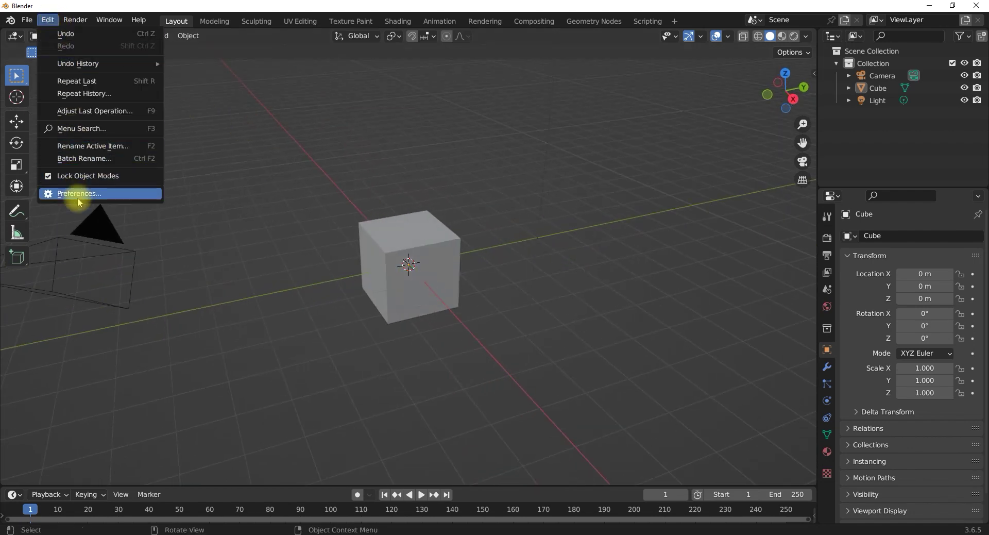
click(80, 195)
click(29, 127)
click(25, 149)
click(354, 61)
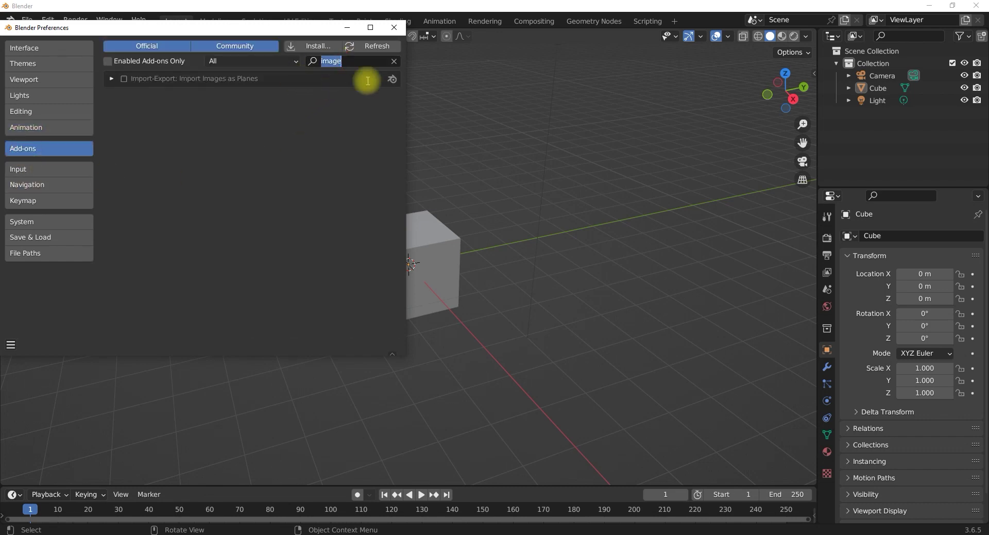
click(394, 62)
text(image)
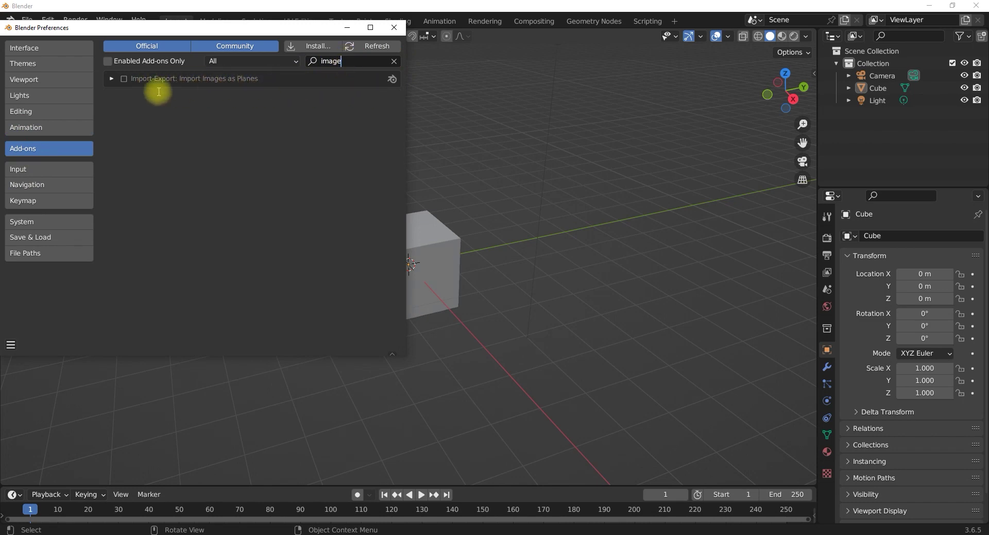
click(123, 79)
click(394, 28)
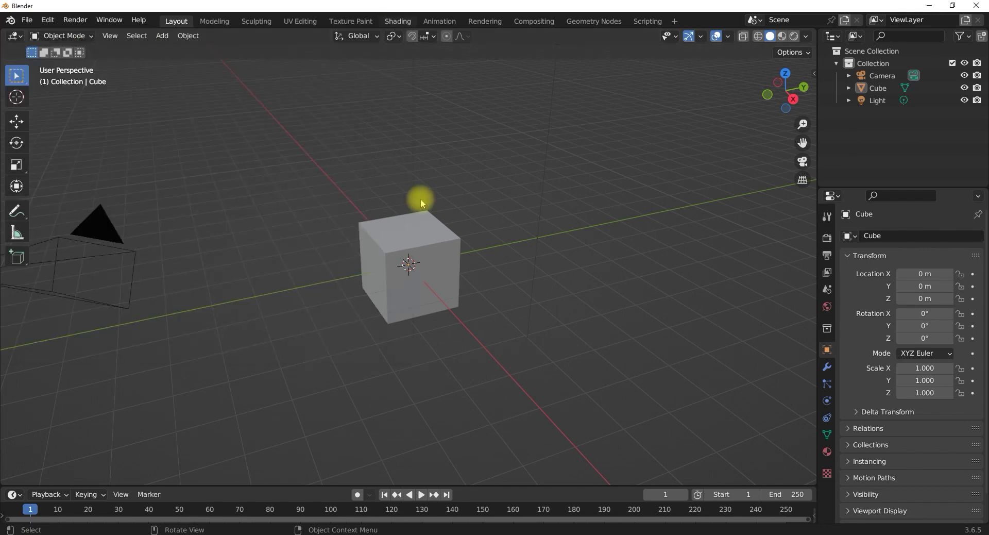
Start an Images as Planes import and browse to the Blender Product course folder on the Desktop.
middle_drag(440, 274, 338, 260)
key(shift+a)
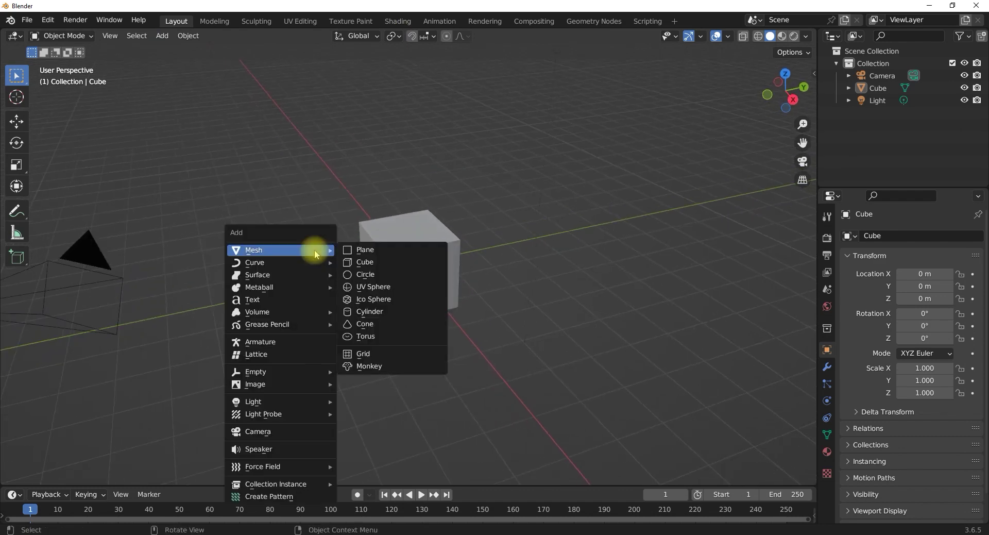
mouse_move(309, 383)
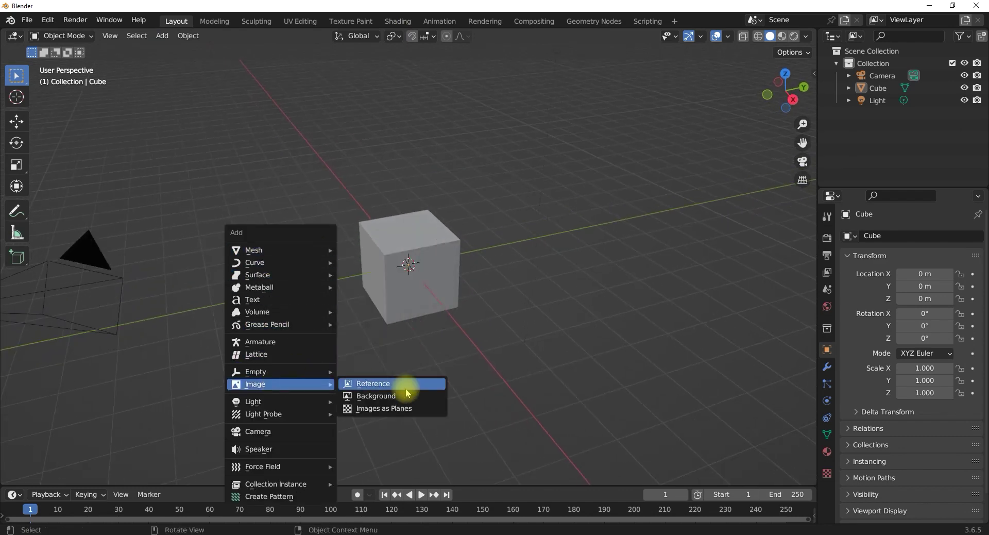
click(386, 410)
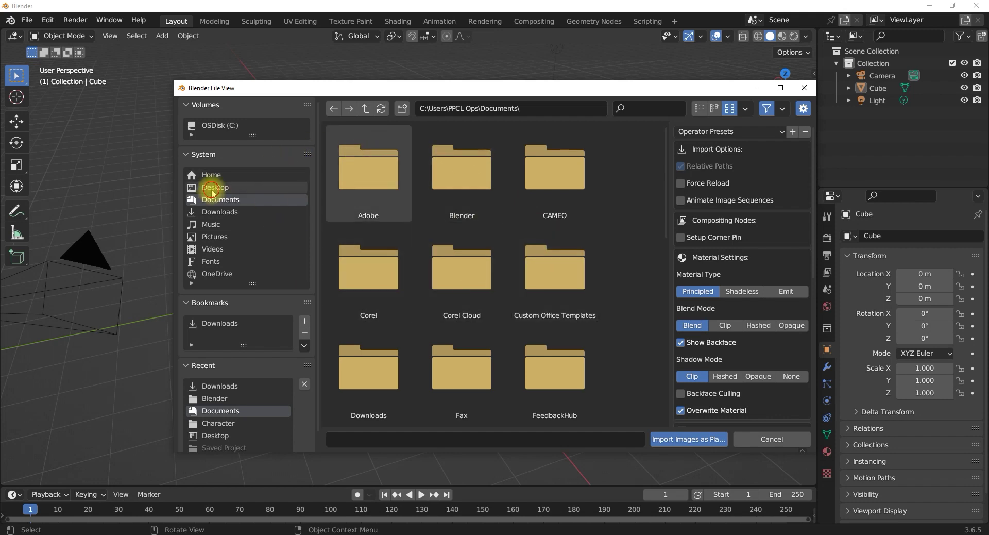
click(201, 188)
scroll(544, 268, down, 8)
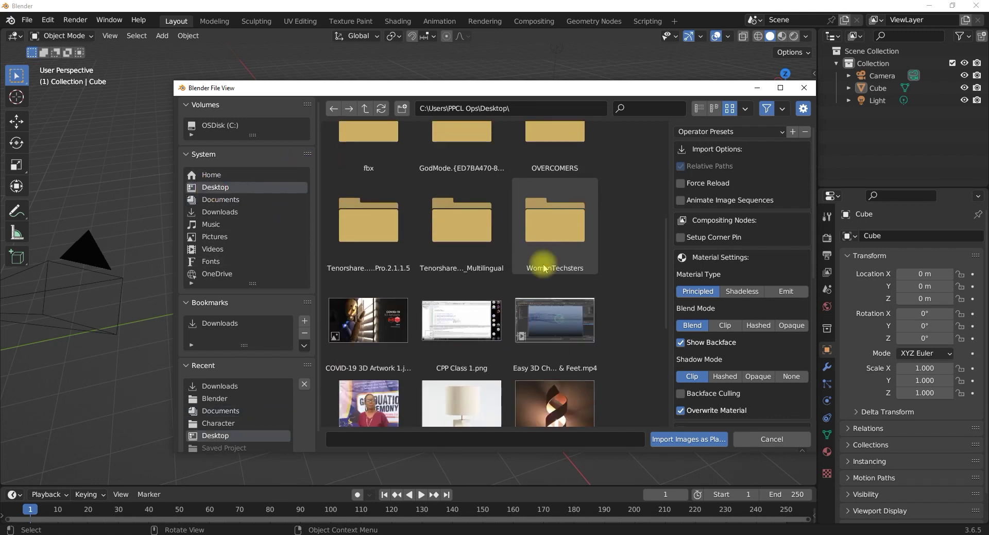
scroll(544, 268, up, 5)
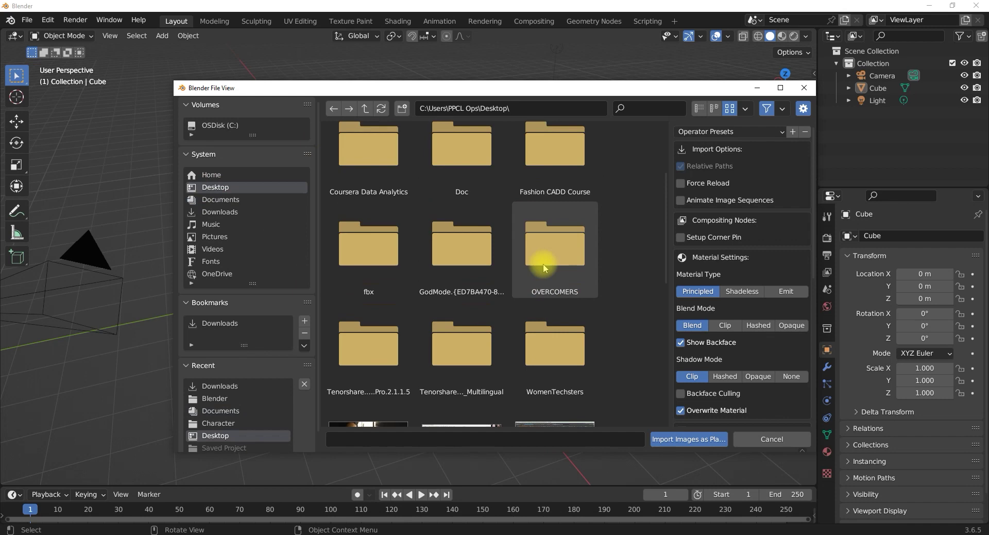
scroll(551, 320, up, 2)
scroll(552, 309, up, 1)
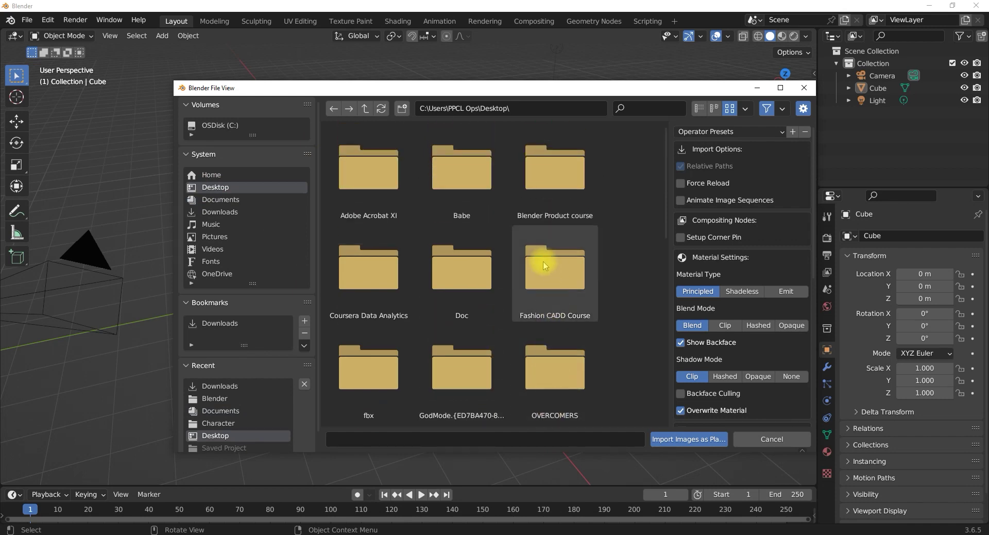
double_click(543, 185)
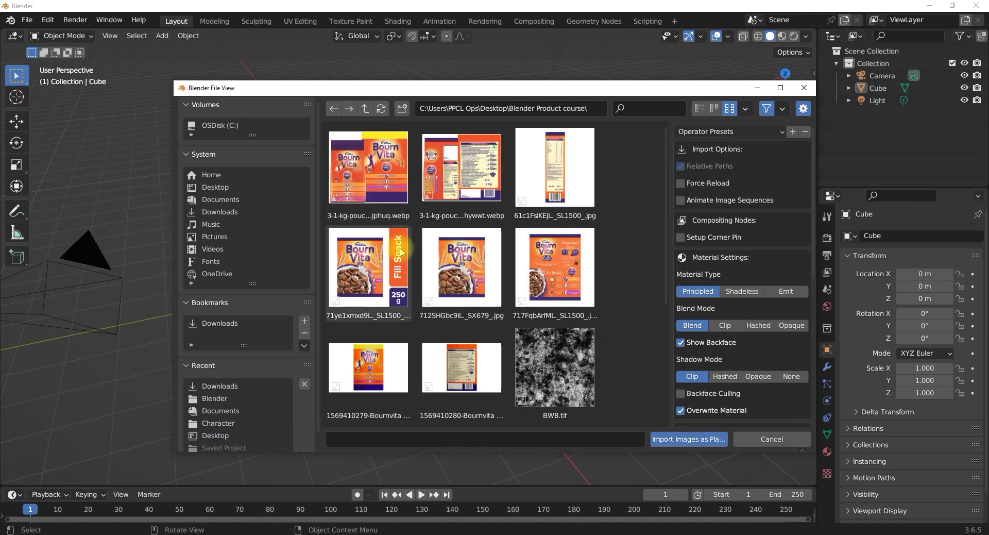
Import the BournVita front image 712SHGbc9lL._SX679_.jpg as an image plane.
scroll(393, 242, down, 1)
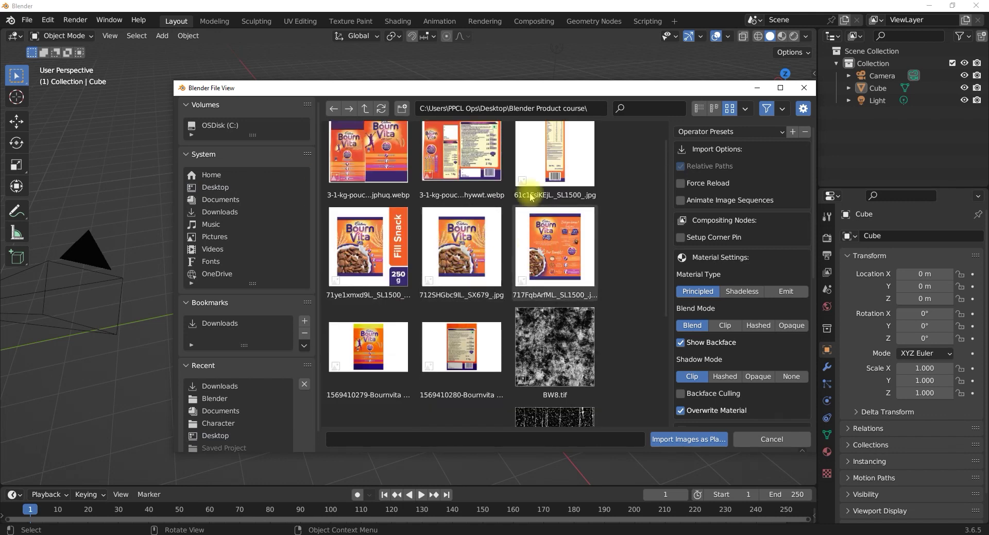
click(473, 298)
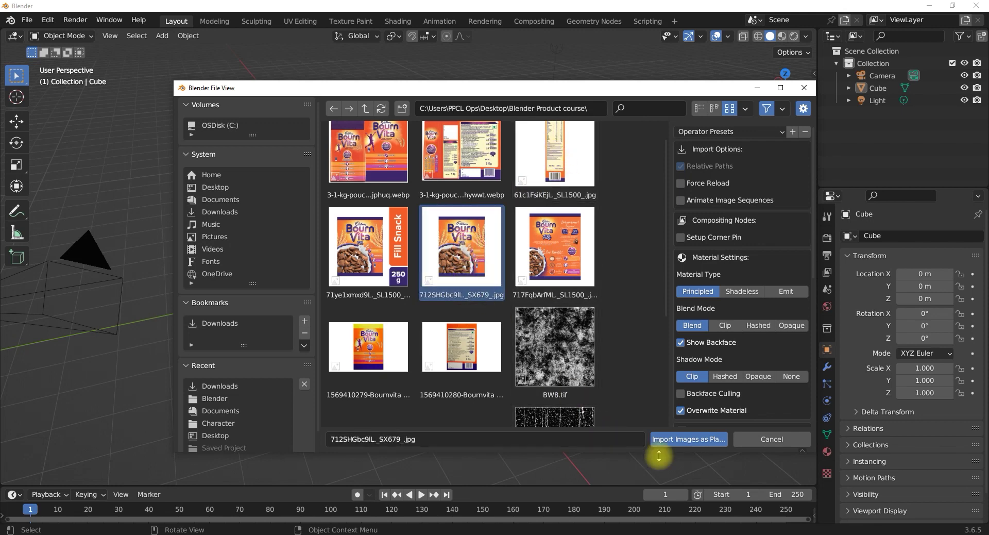
click(681, 441)
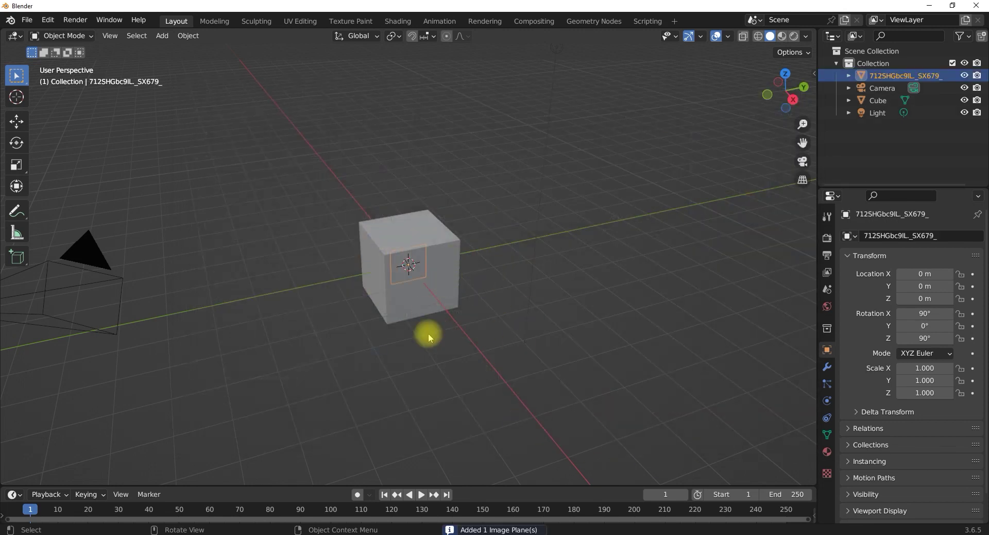
Scale the default cube down uniformly to about 0.286 so it fits within the image plane.
mouse_move(450, 307)
middle_down()
mouse_move(628, 264)
mouse_move(519, 216)
mouse_move(468, 301)
mouse_move(444, 296)
middle_up()
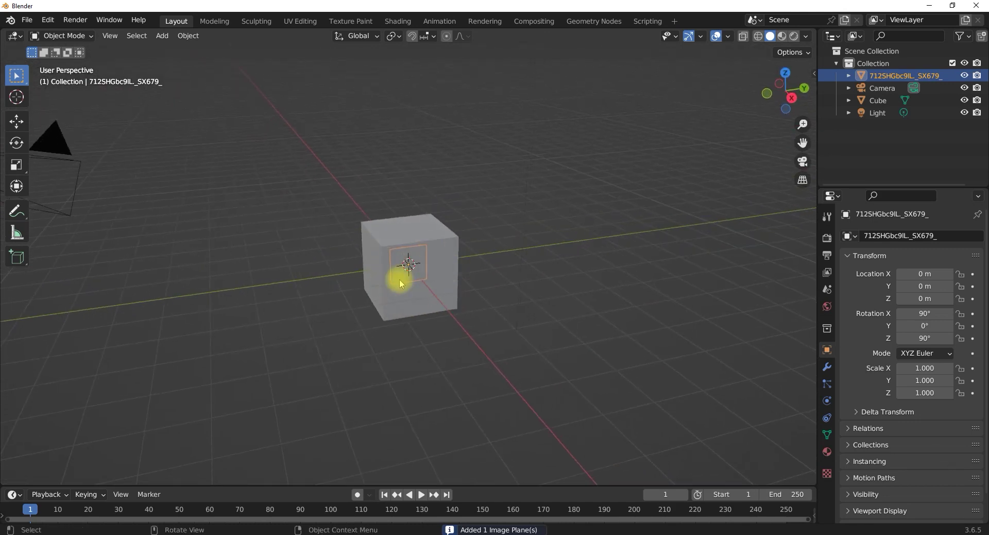
click(437, 241)
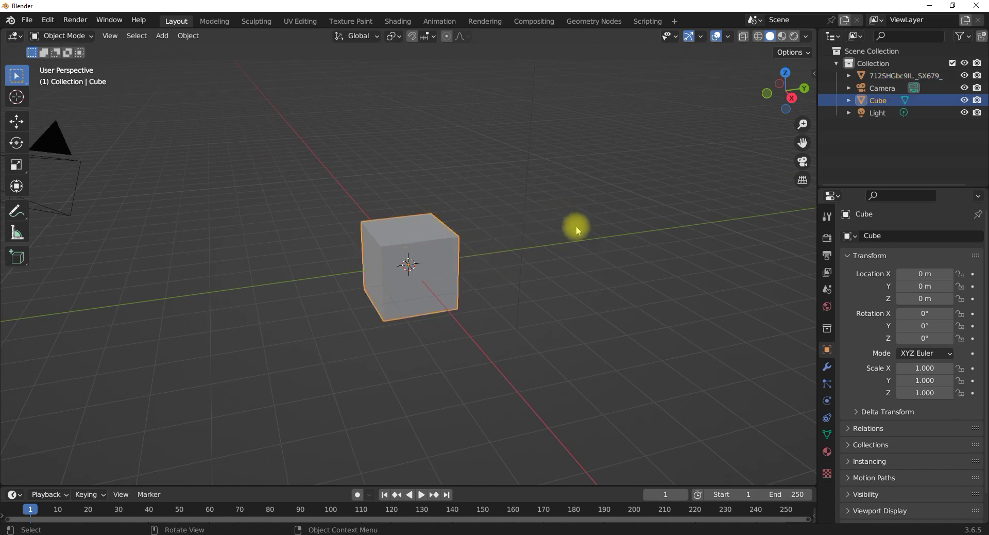
key(s)
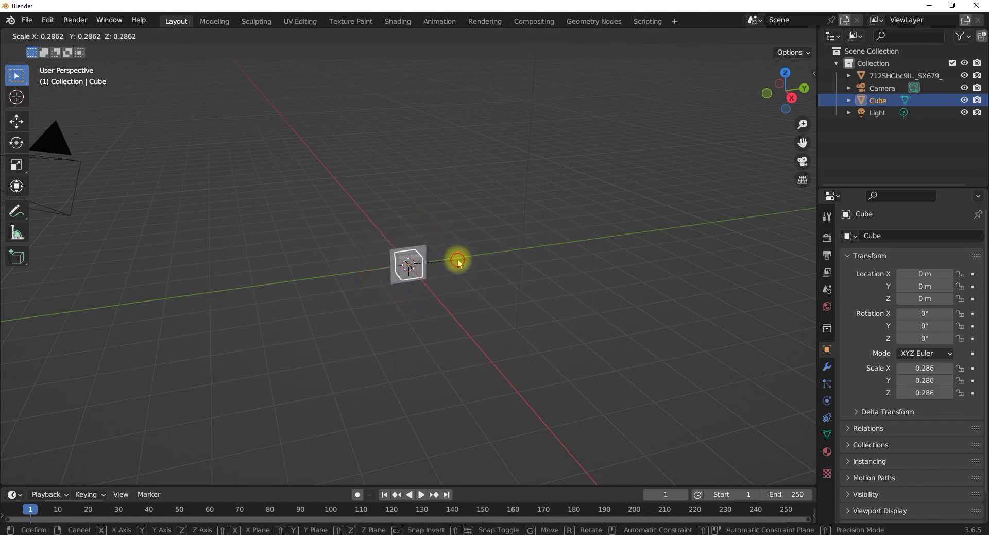
click(457, 259)
Show the scene in material preview shading and select the image plane that crosses the cube.
scroll(407, 263, up, 5)
middle_drag(410, 289, 401, 198)
middle_drag(413, 294, 528, 225)
click(485, 150)
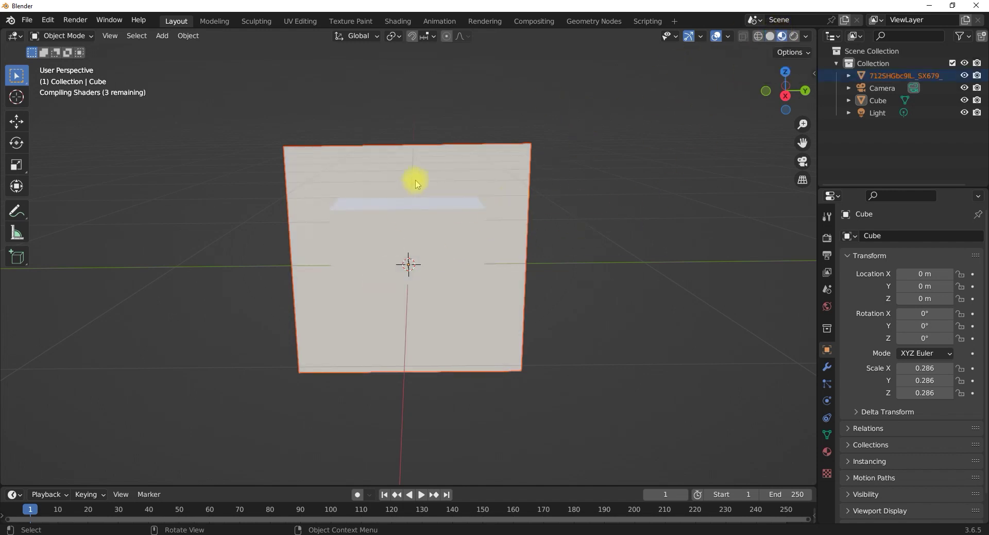
middle_drag(474, 258, 446, 249)
middle_drag(412, 298, 486, 297)
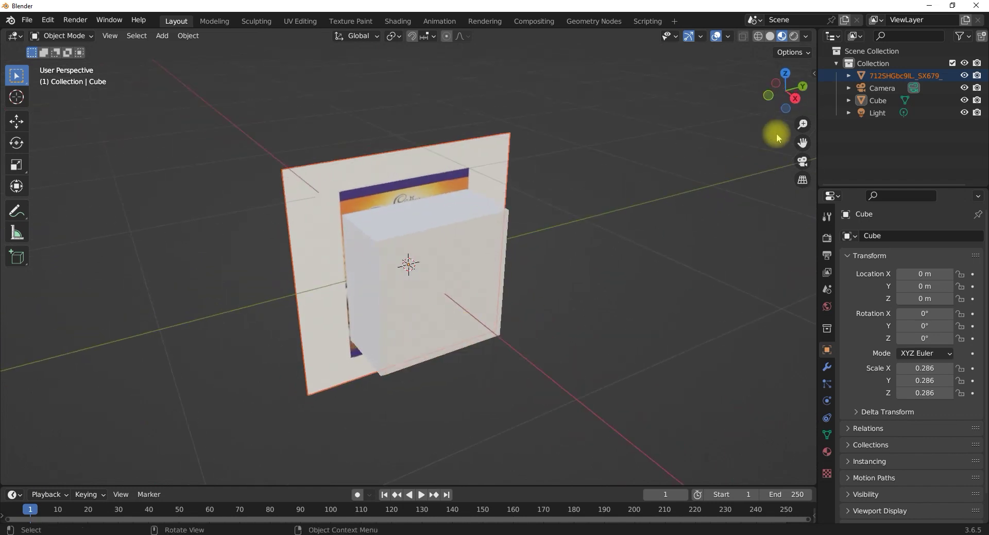
Put the cube into Edit Mode with vertex selection, seen in the right orthographic view.
click(794, 99)
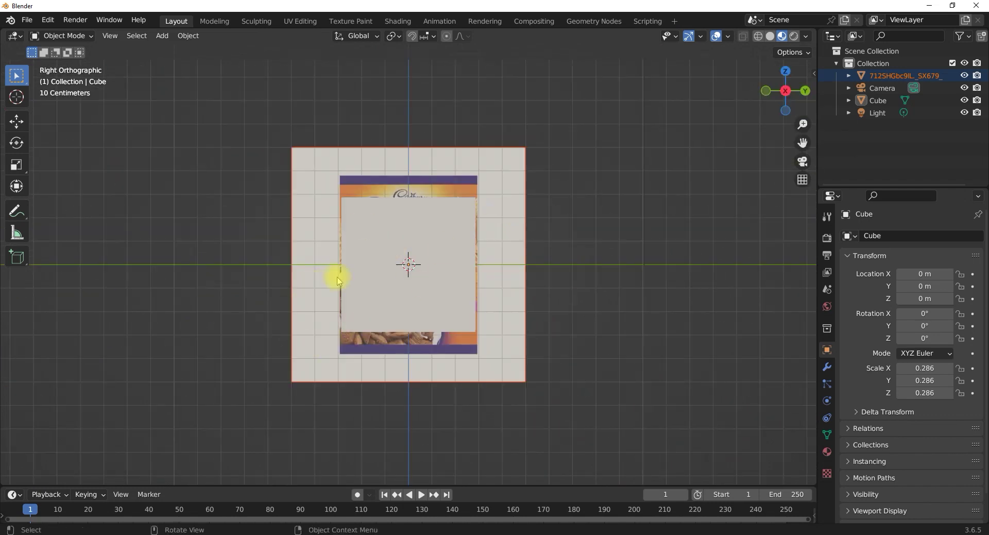
scroll(406, 233, up, 3)
scroll(442, 206, down, 2)
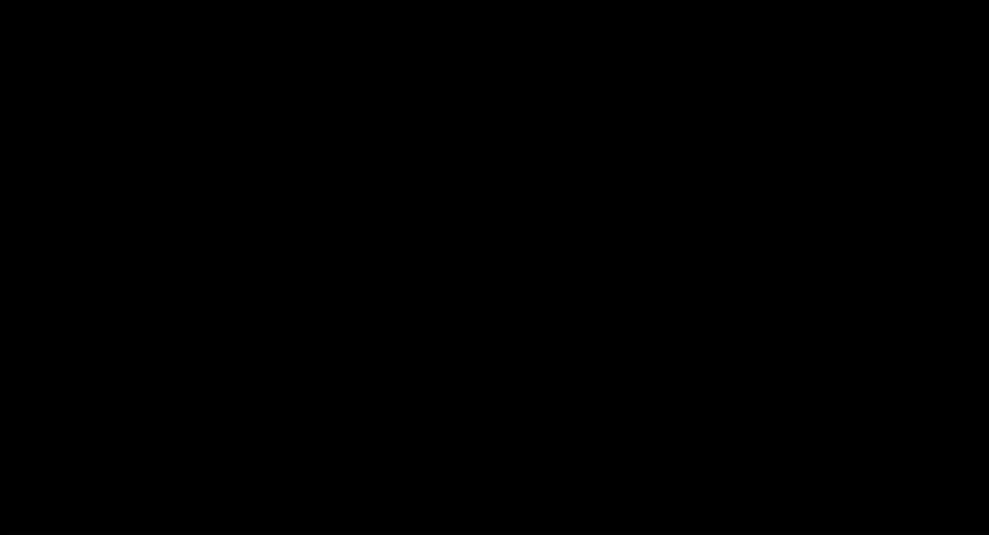
scroll(400, 252, up, 2)
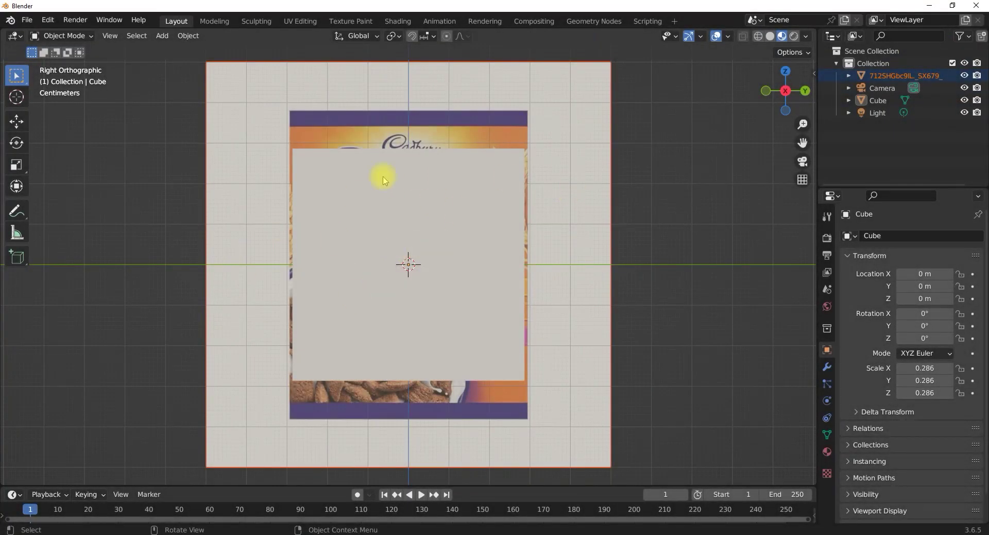
click(477, 182)
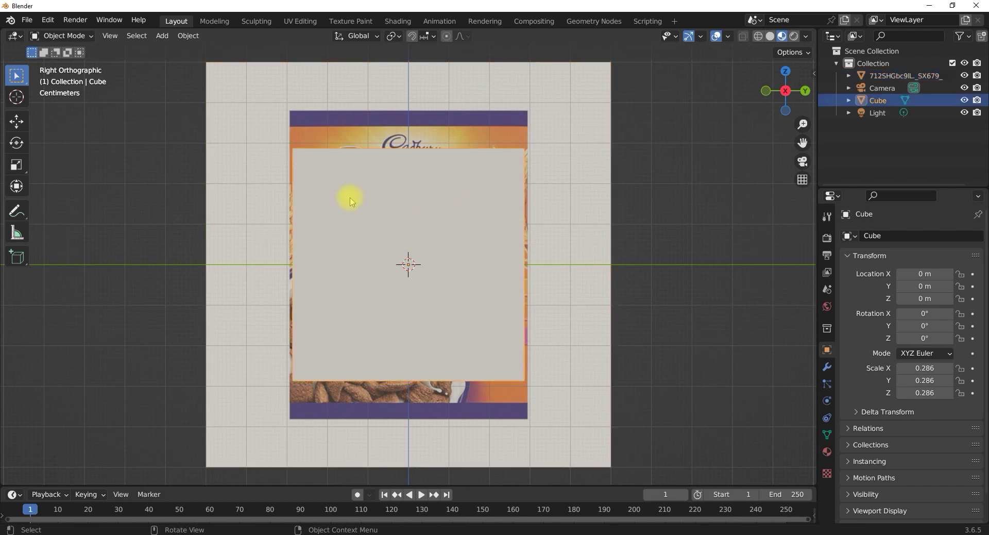
key(Tab)
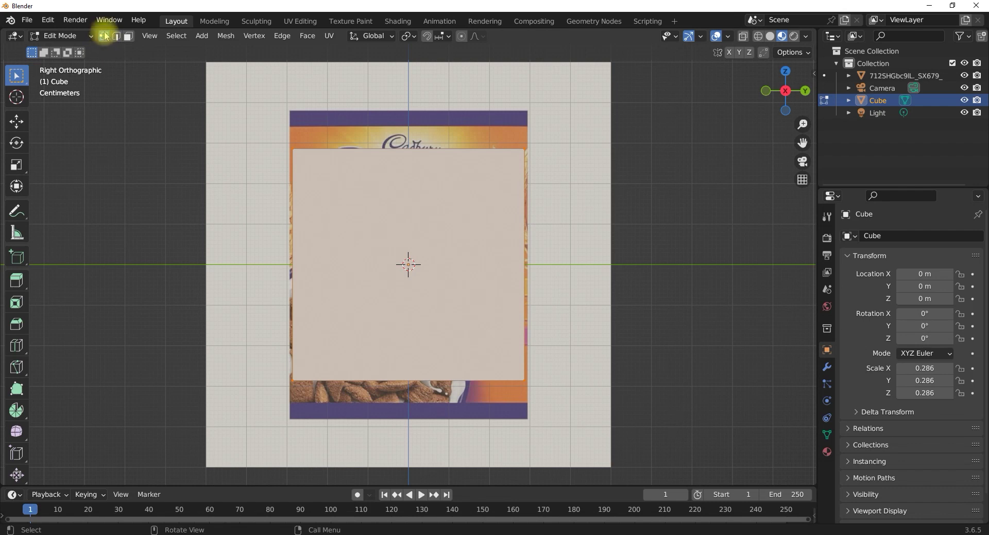
click(154, 121)
Try to move the cube's top vertices vertically without X-ray, inspect the shape from behind, and undo the move.
drag(203, 139, 768, 173)
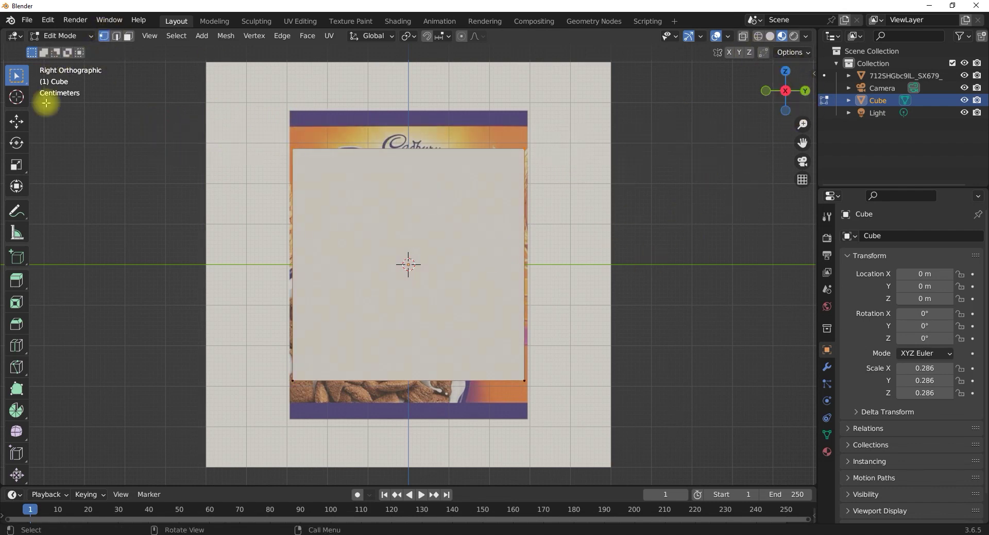
click(16, 122)
drag(413, 117, 407, 196)
middle_drag(407, 196, 337, 159)
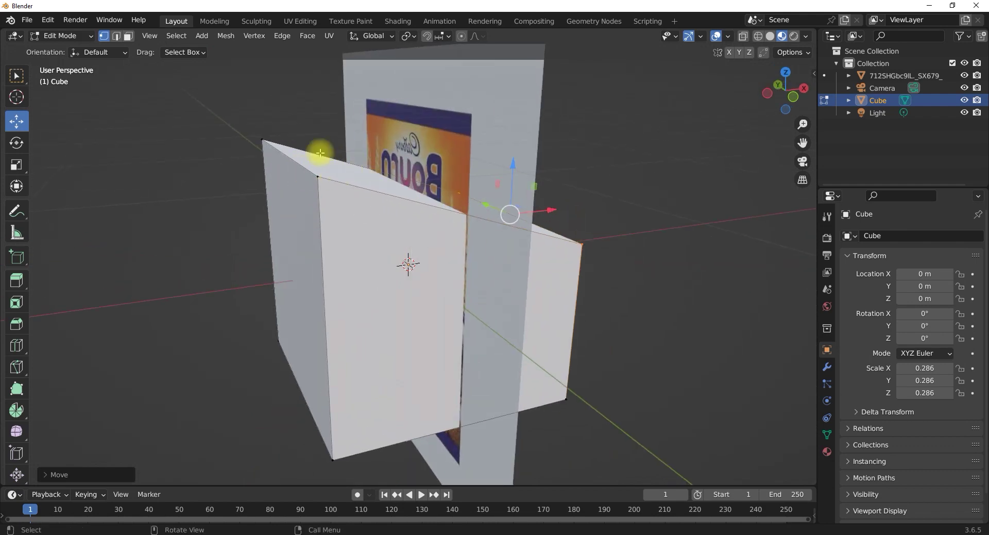
key(ctrl+z)
Return to the right orthographic view and turn on X-ray so hidden vertices can be selected too.
middle_drag(441, 167, 649, 100)
click(787, 92)
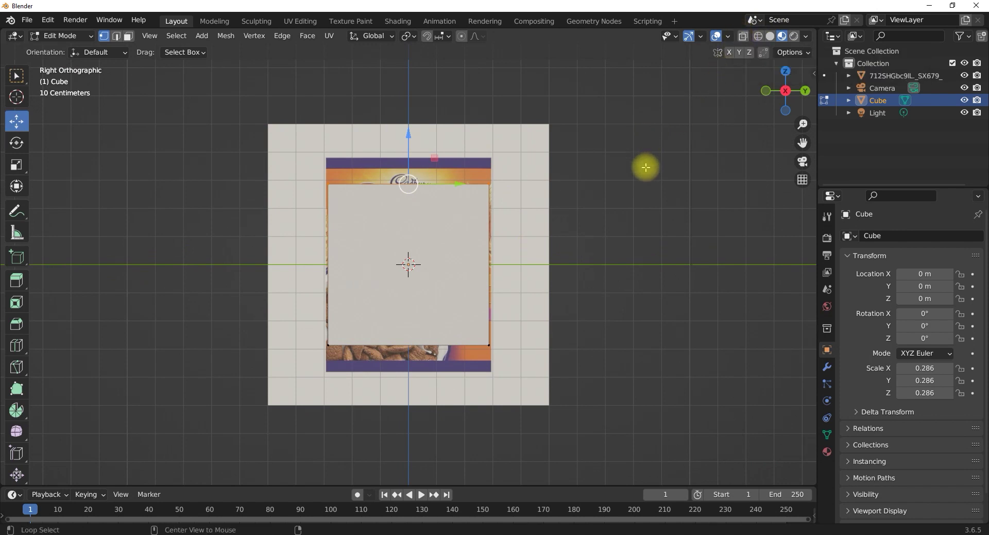
key(alt+z)
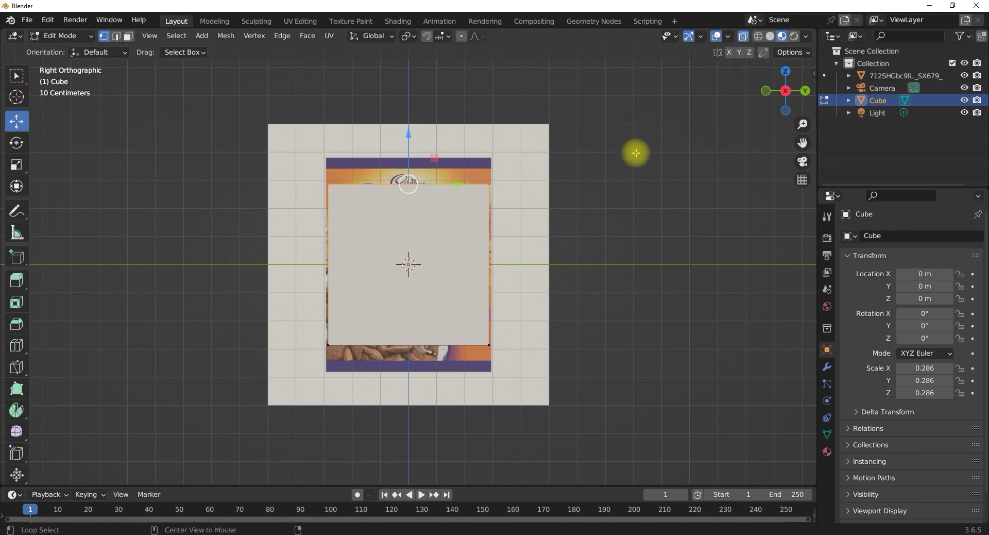
key(alt+z)
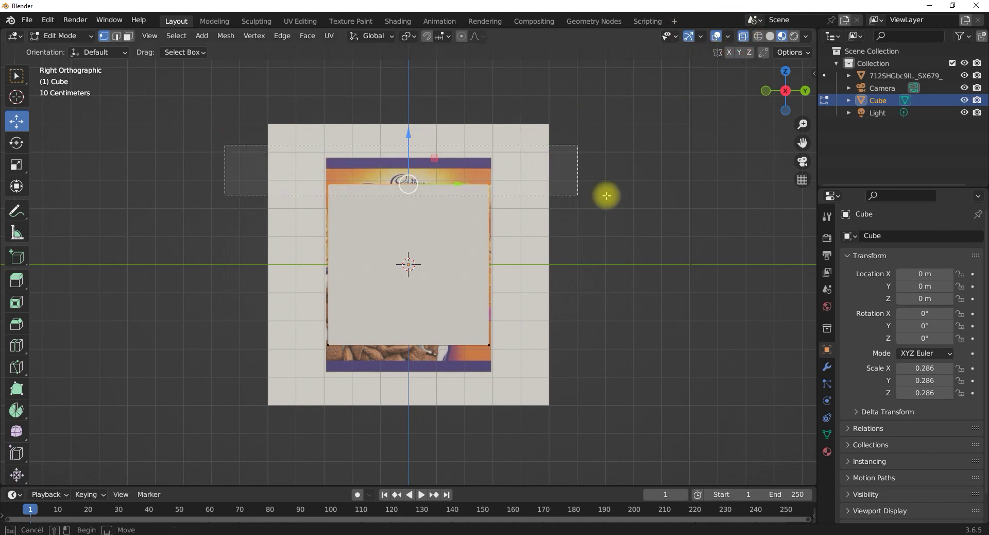
Move the cube's top vertices up to the pack's top edge and its bottom vertices down to the pack's bottom edge.
drag(409, 135, 414, 110)
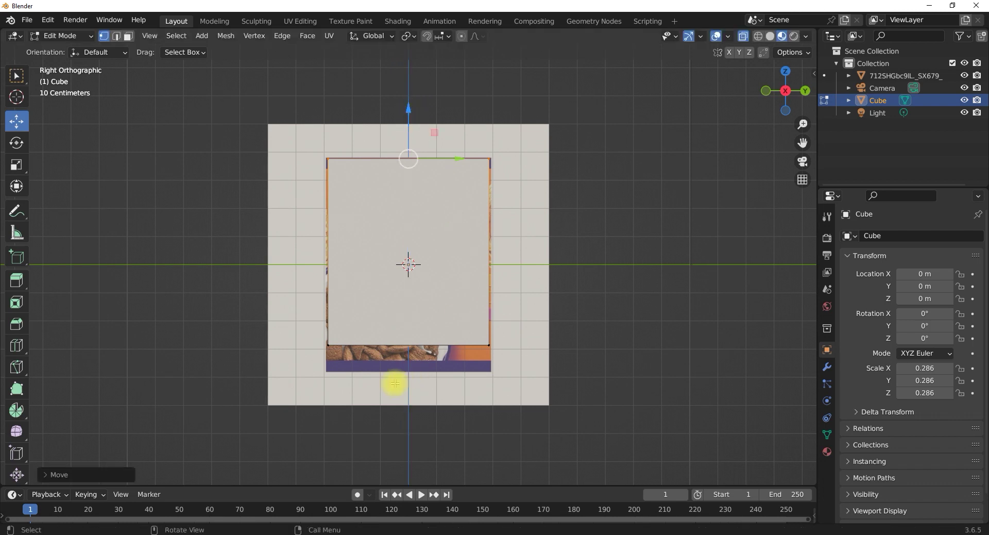
drag(287, 314, 510, 360)
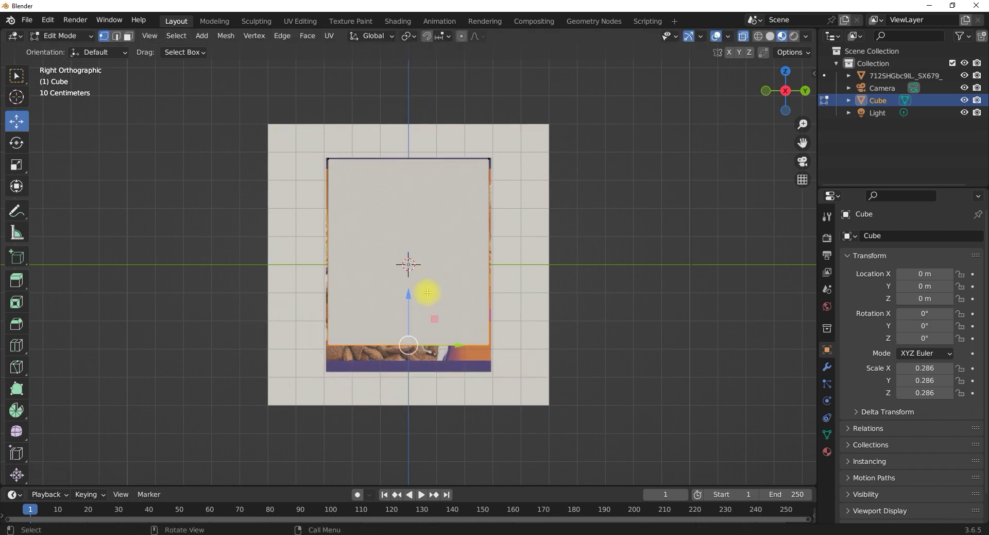
drag(412, 295, 427, 323)
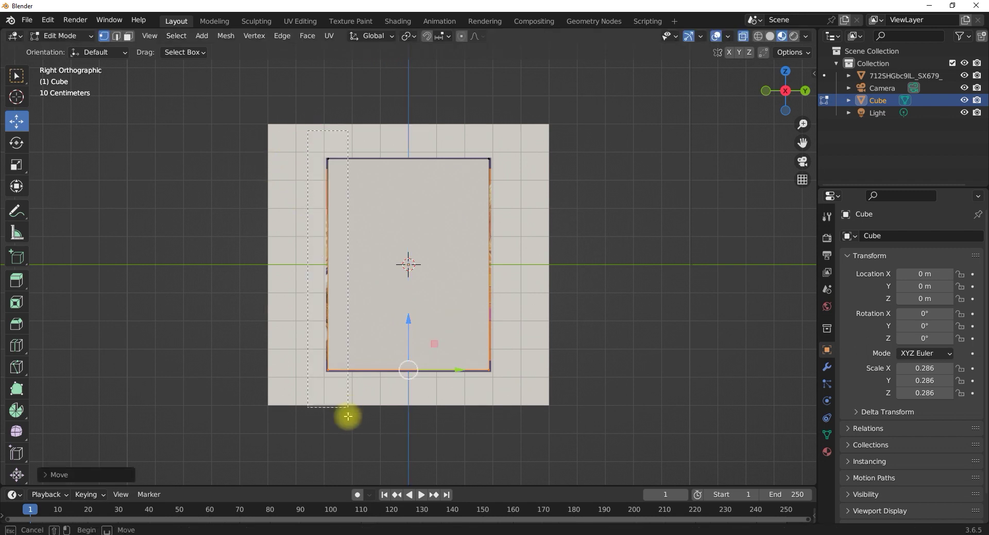
Move the cube's side vertices along Y to match the left and right edges of the pack's front image.
click(370, 290)
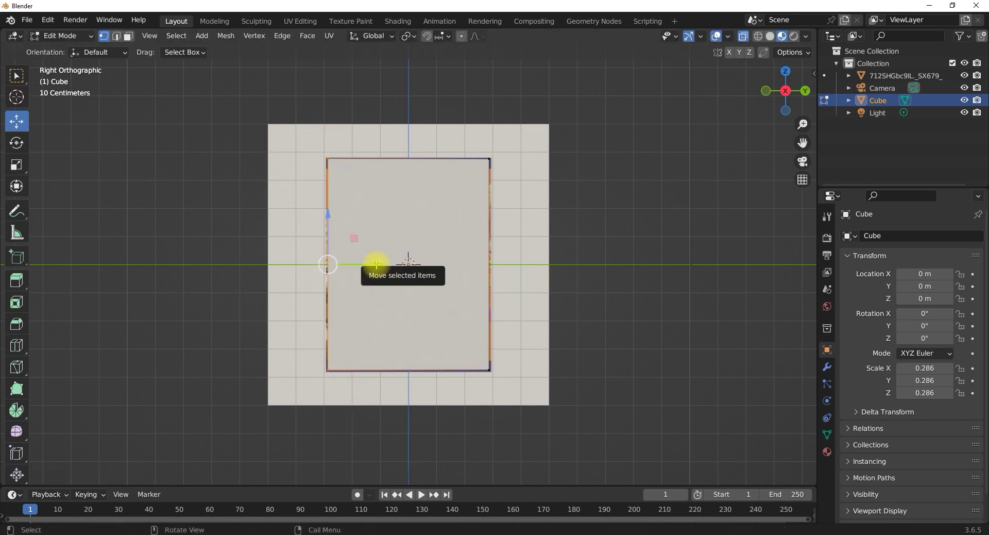
drag(376, 264, 374, 265)
click(533, 347)
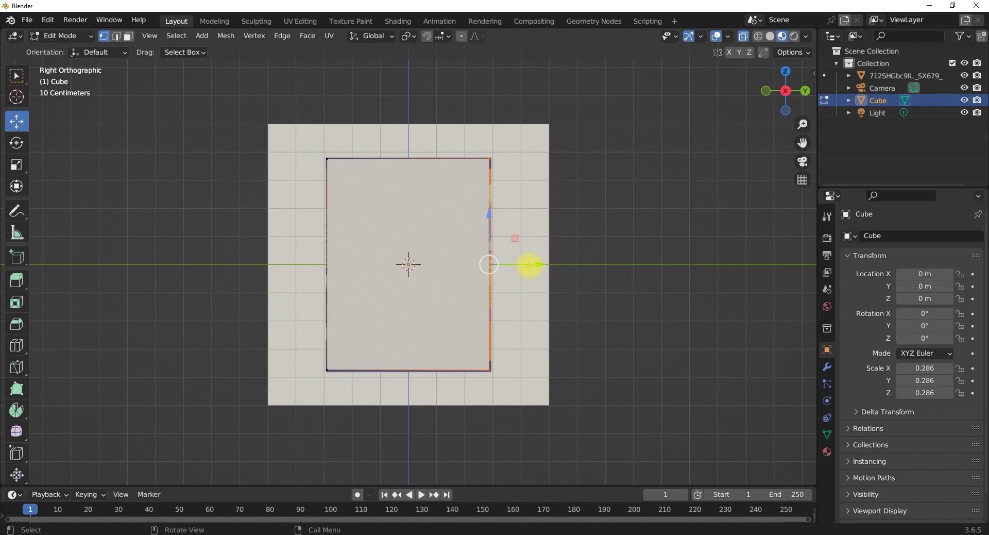
drag(531, 265, 533, 264)
scroll(392, 206, down, 3)
middle_drag(376, 223, 426, 268)
scroll(438, 221, down, 4)
scroll(429, 273, up, 4)
scroll(428, 272, up, 2)
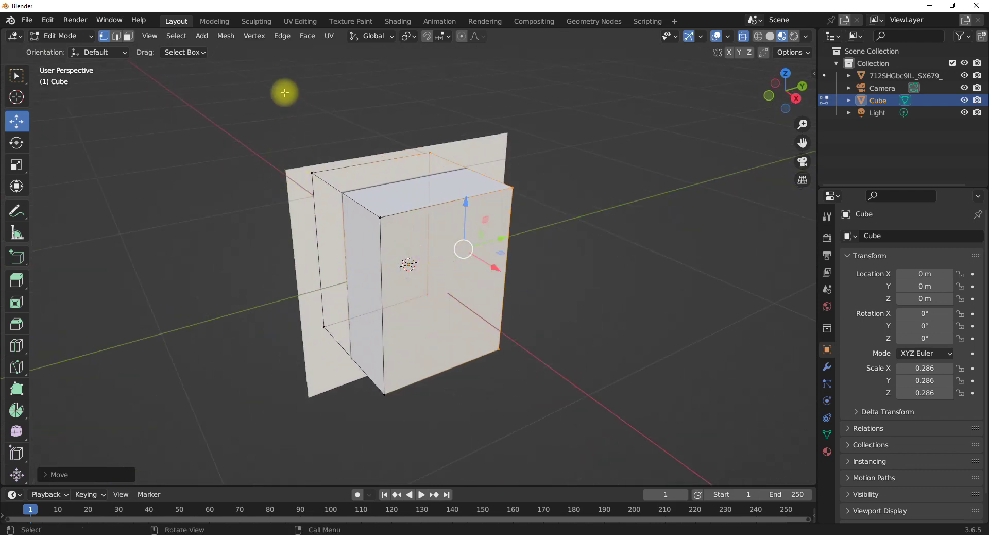
click(234, 156)
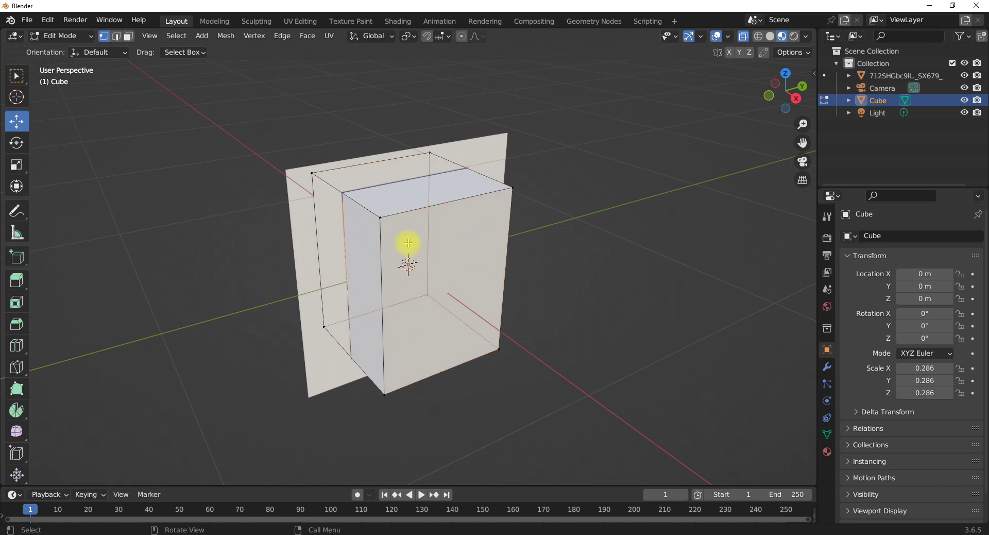
Leave Edit Mode and import the side image 61c1FsiKEjL._SL1500_.jpg from the Desktop's Blender Product course folder as an image plane.
key(Tab)
key(shift+a)
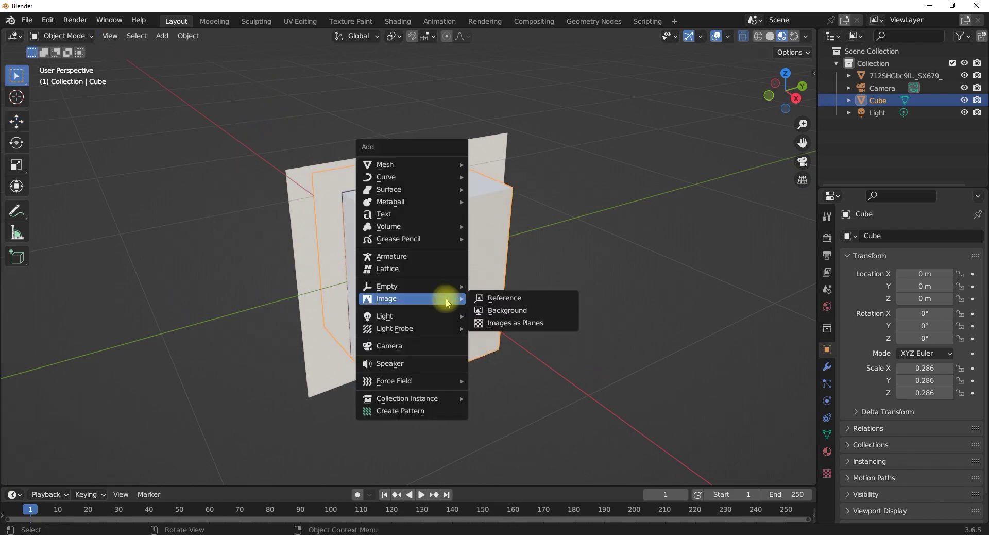
mouse_move(422, 300)
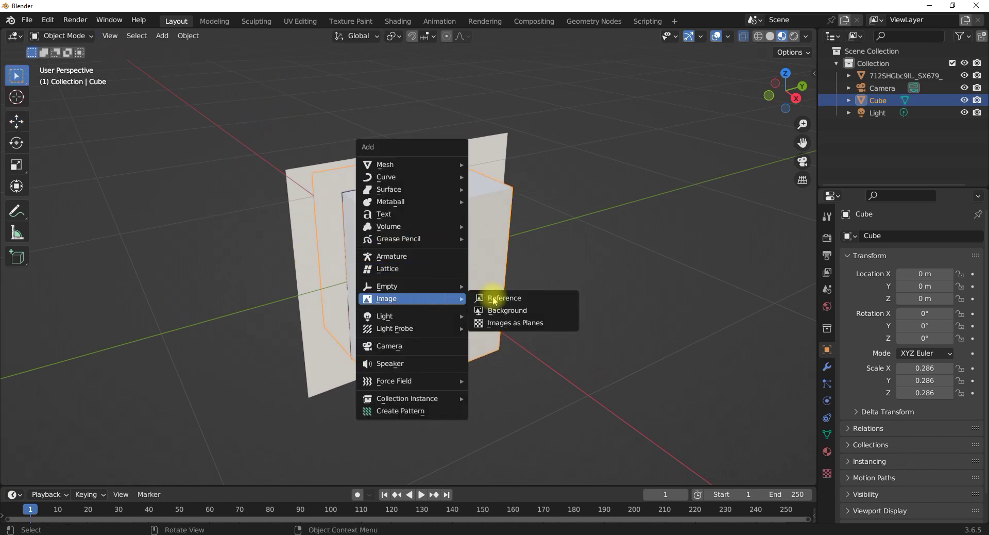
click(513, 323)
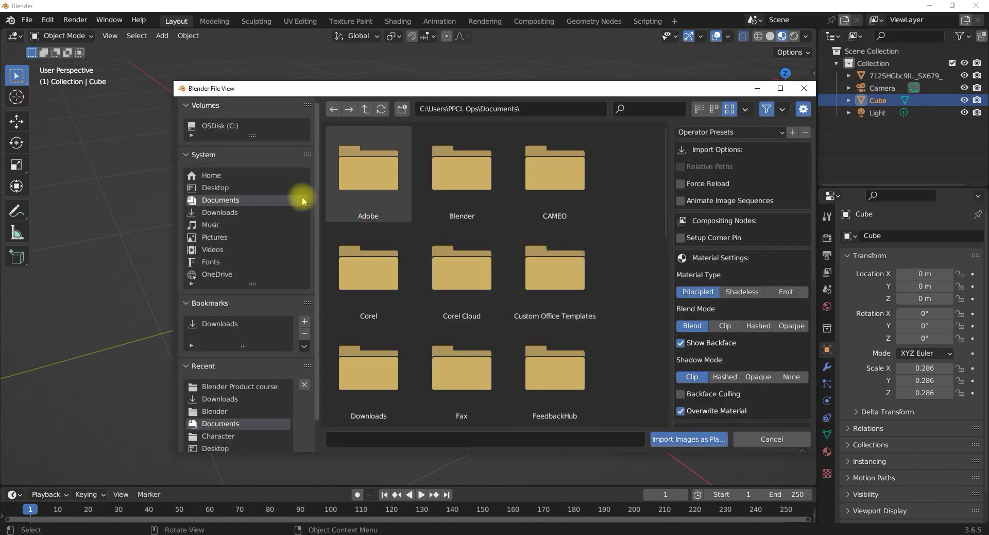
click(226, 188)
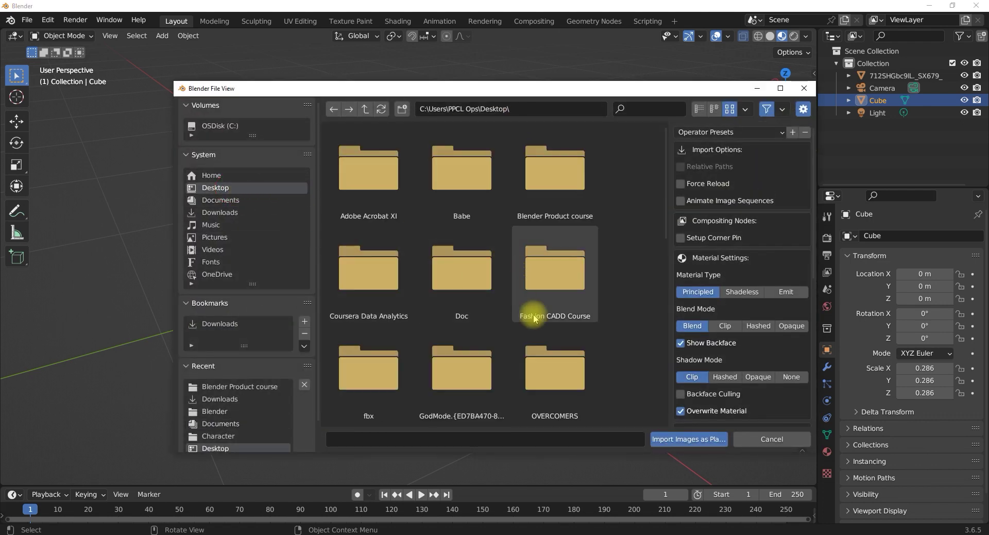
click(542, 186)
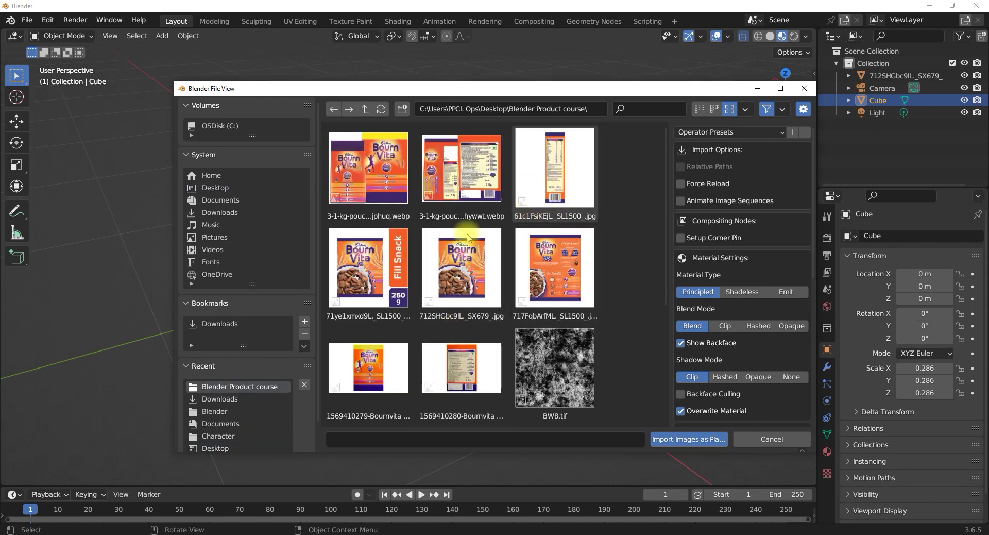
scroll(474, 261, down, 4)
scroll(453, 232, up, 4)
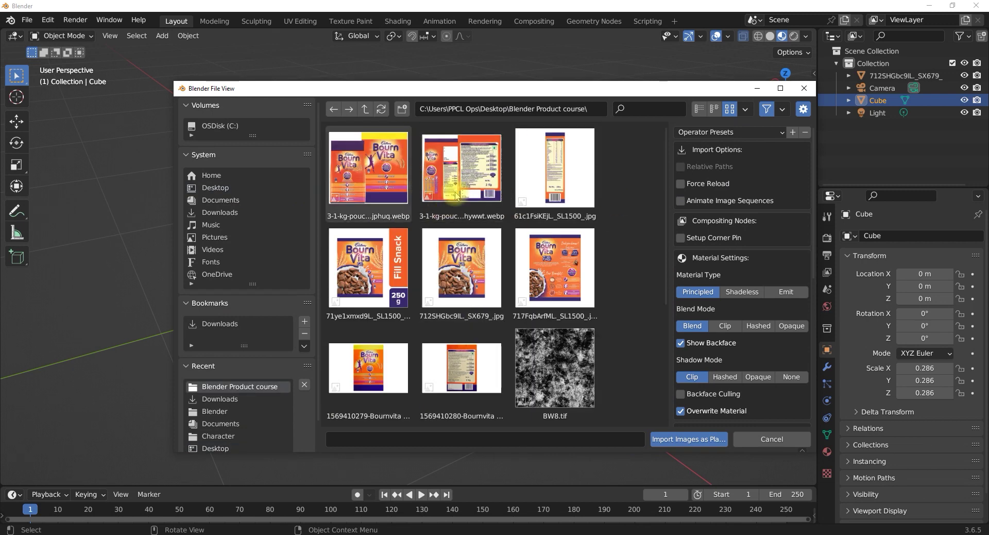
click(565, 170)
click(689, 438)
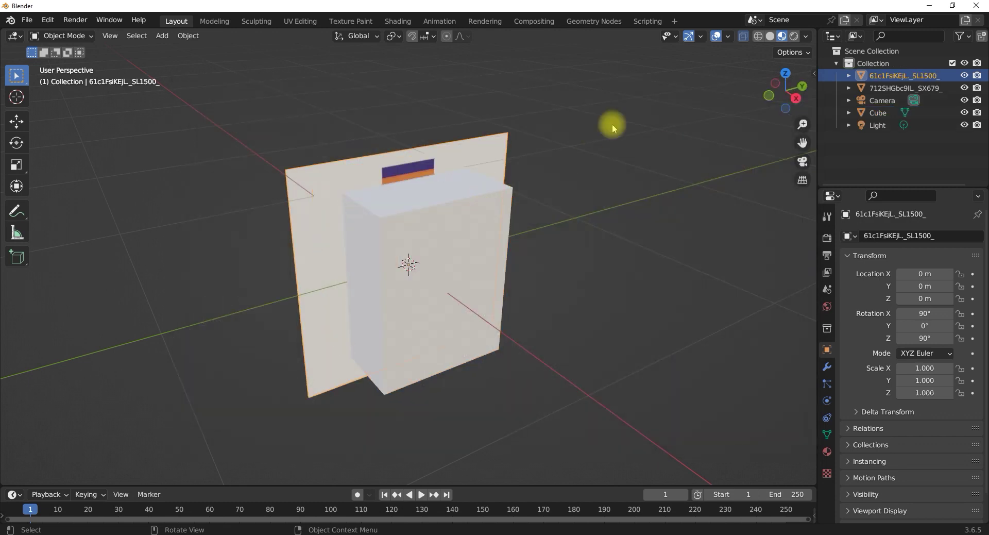
Rotate the side image plane 90° about Z so it stands perpendicular to the front image, and view it from the back in orthographic.
middle_drag(376, 317, 524, 177)
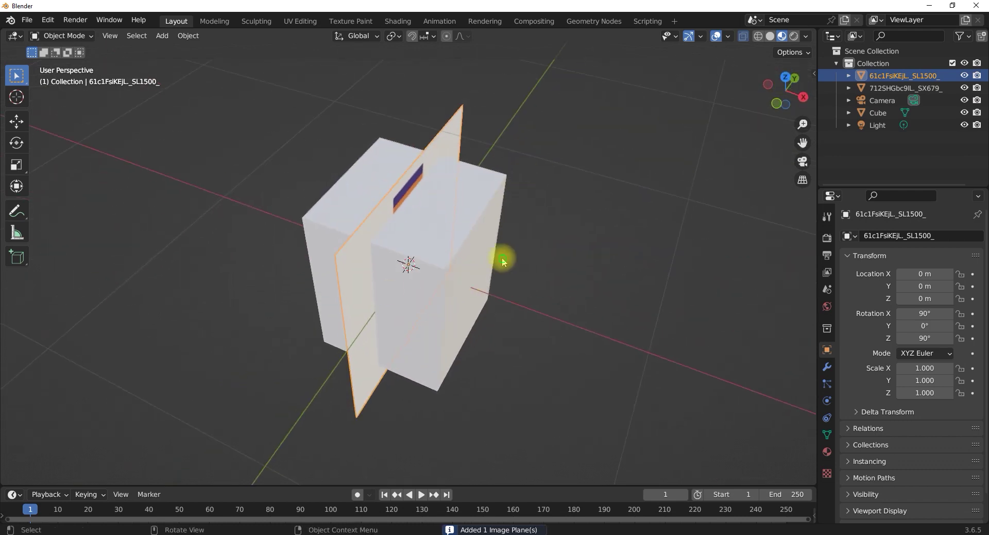
middle_drag(504, 266, 496, 238)
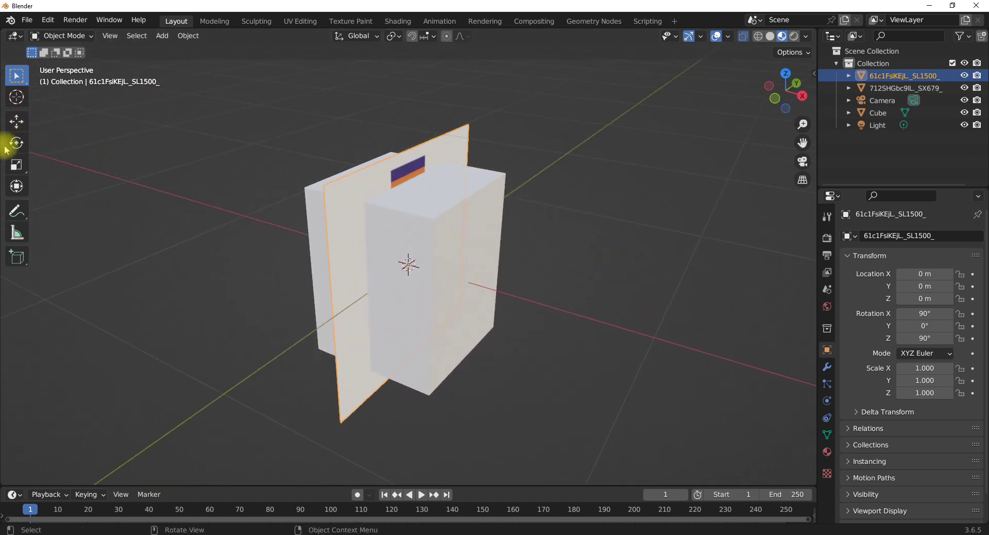
click(17, 143)
drag(419, 283, 374, 289)
key(ctrl+z)
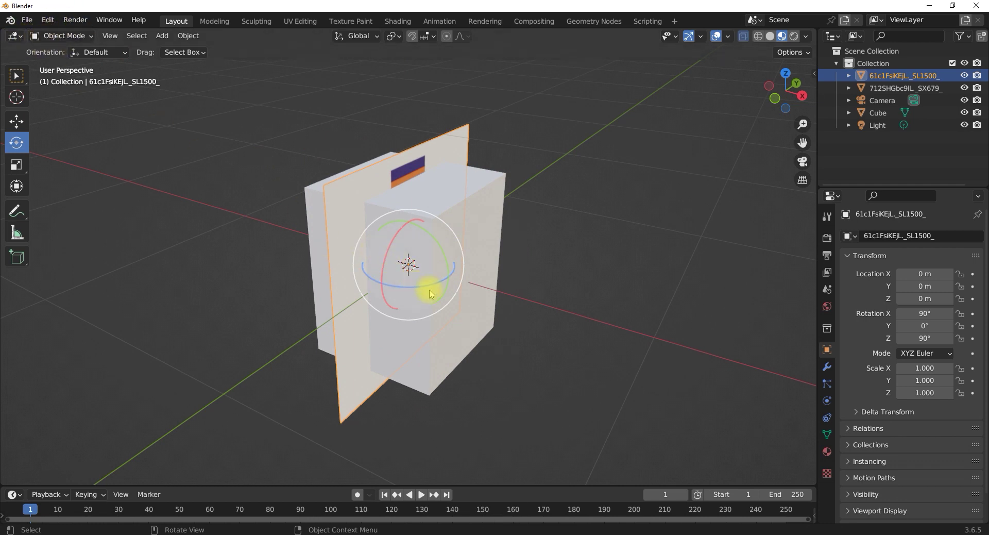
ctrl+drag(431, 287, 381, 295)
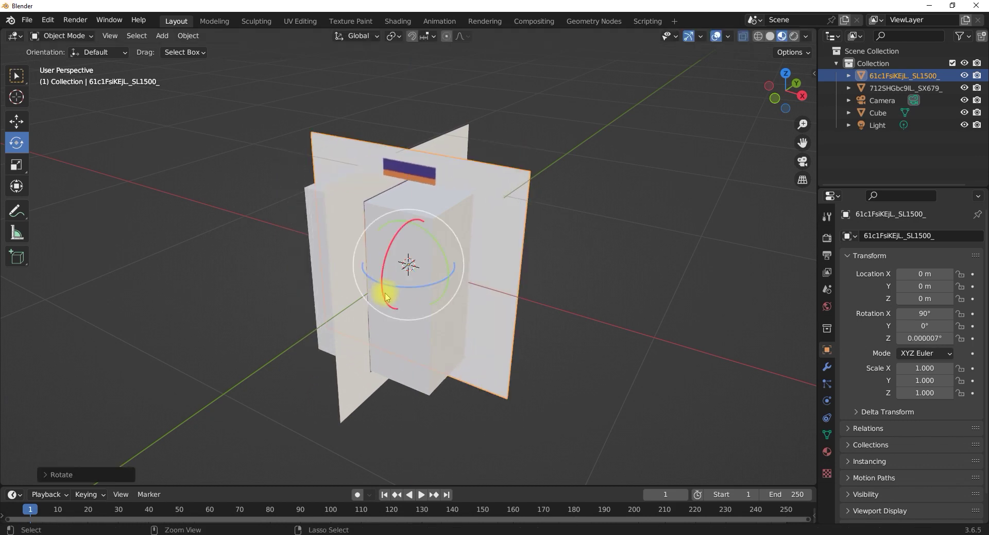
middle_drag(423, 216, 335, 176)
middle_drag(358, 213, 391, 216)
click(792, 96)
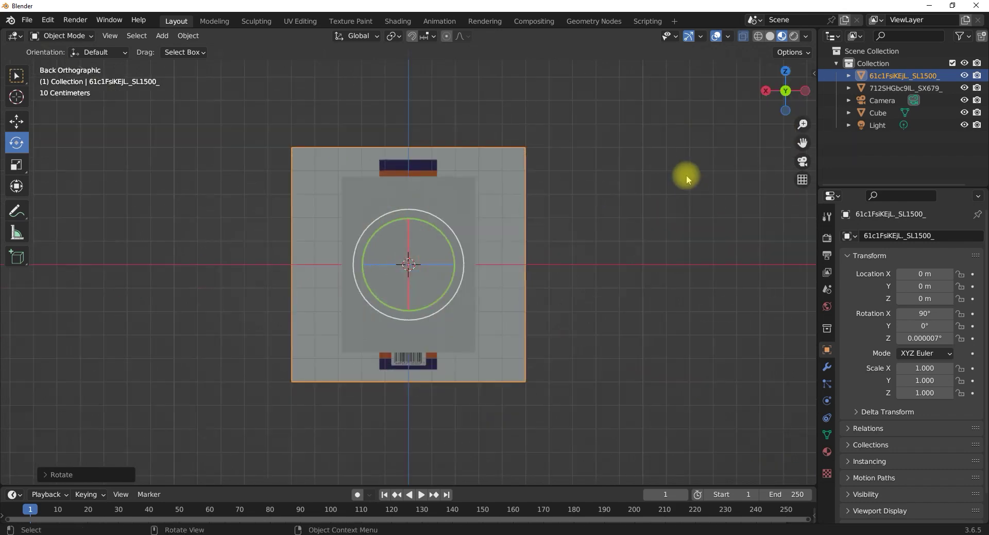
Try to turn on X-ray in Object Mode to see the side image through the cube.
key(alt+a)
click(742, 41)
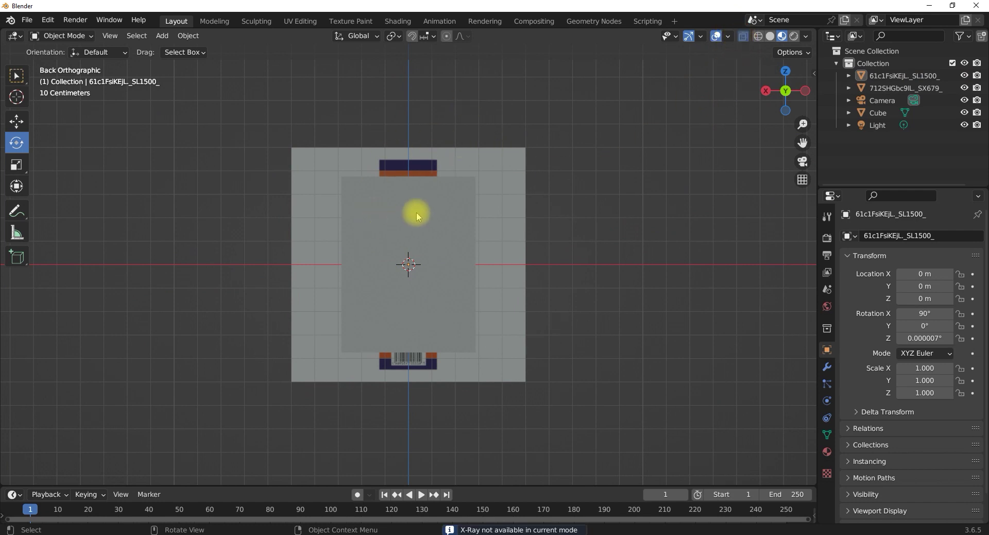
click(518, 158)
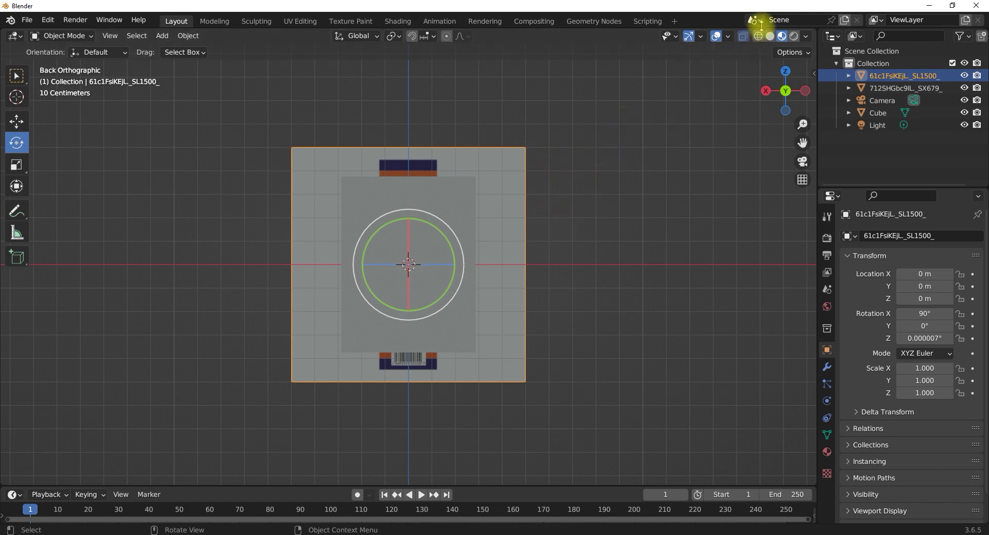
click(743, 36)
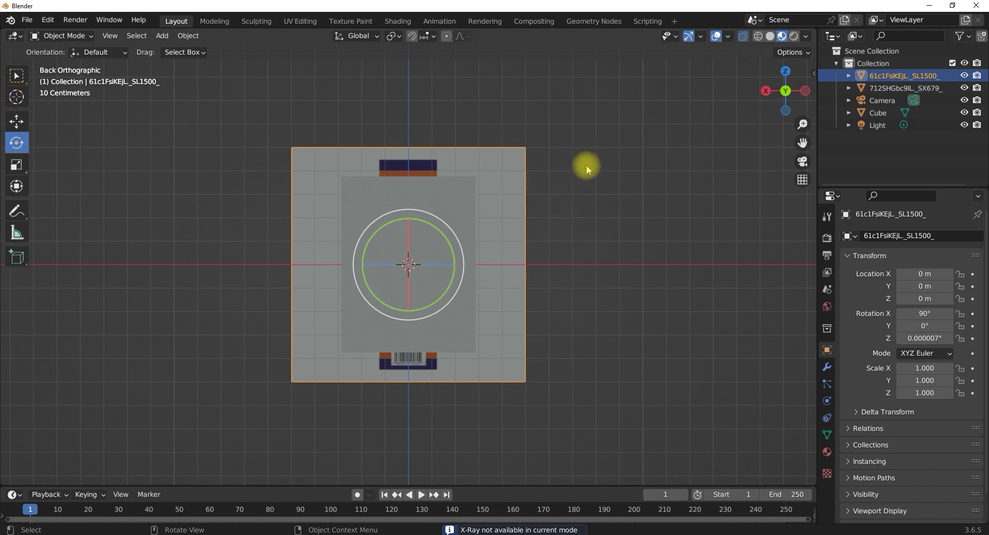
Scale the side image plane to 0.845 so its side panel matches the cube's height.
key(s)
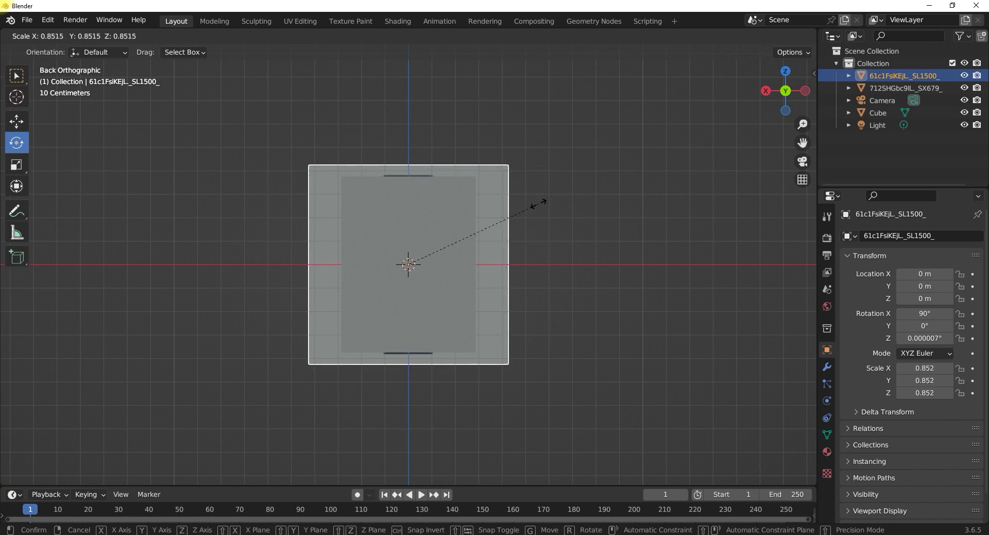
click(538, 206)
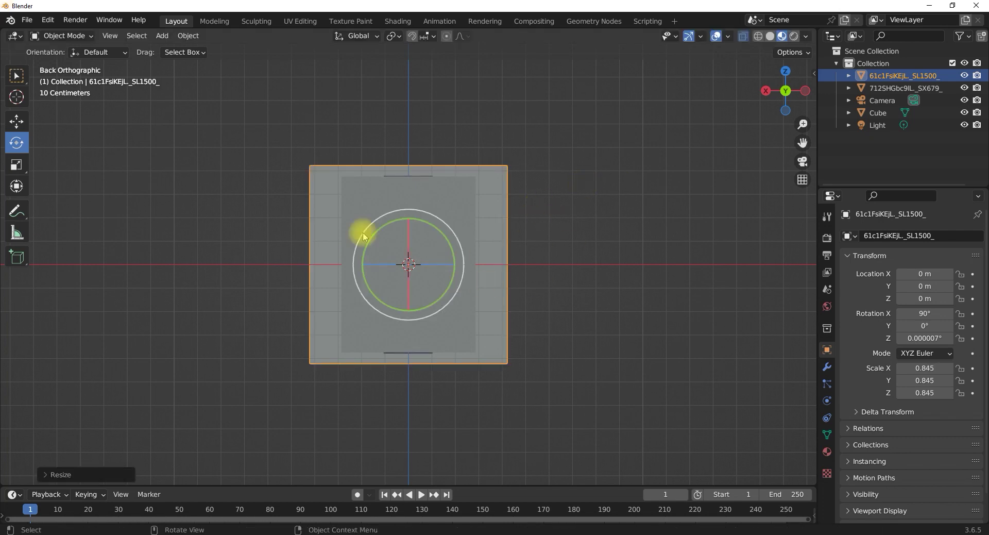
In Edit Mode, move the cube's vertices on both sides inward along X to the side panel's edges, then return to Object Mode.
click(363, 201)
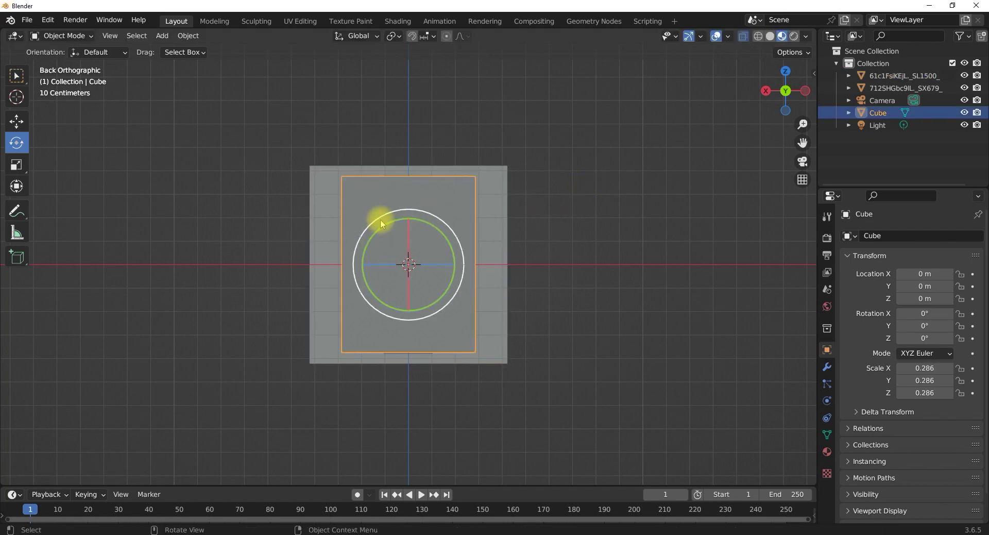
key(Tab)
drag(299, 116, 357, 408)
drag(293, 264, 334, 275)
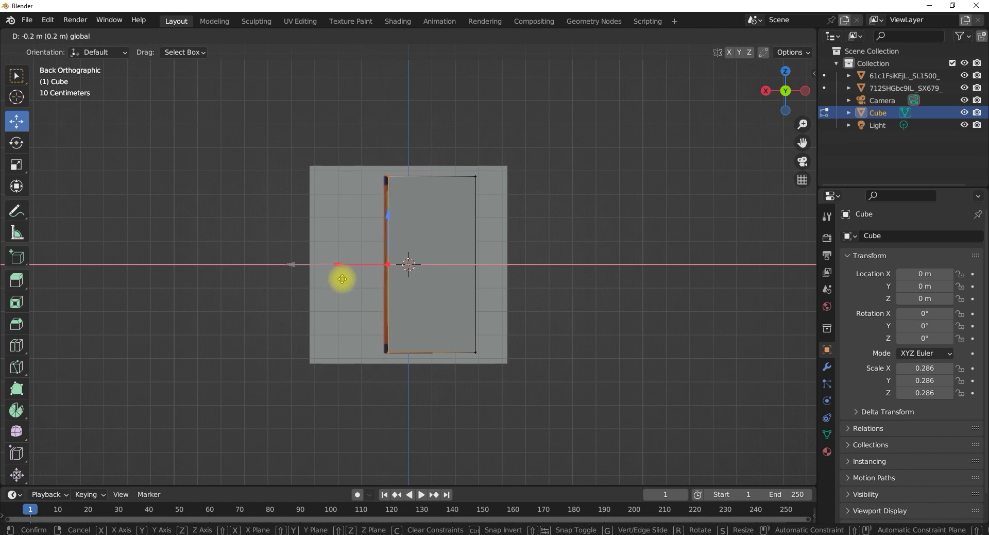
drag(338, 281, 339, 281)
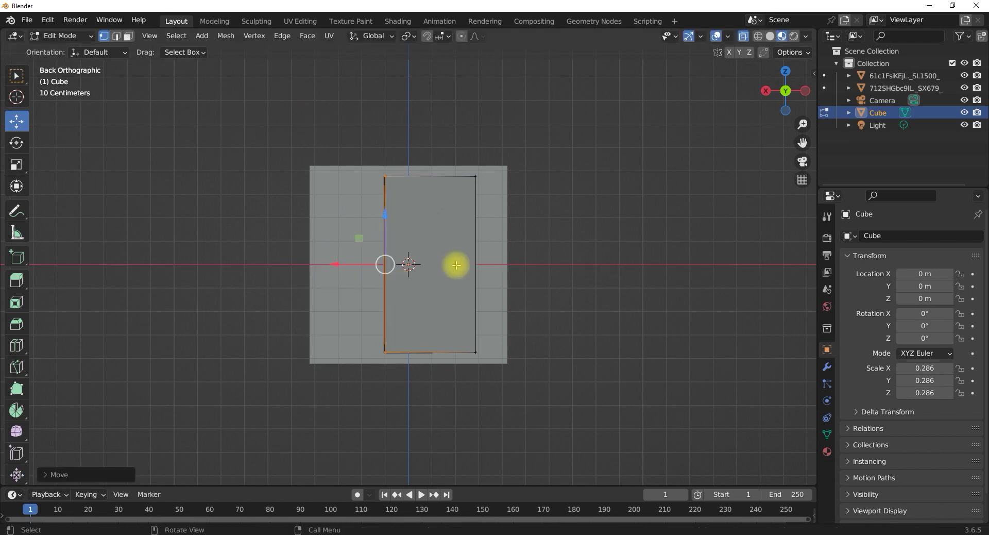
drag(448, 103, 515, 423)
drag(437, 264, 391, 266)
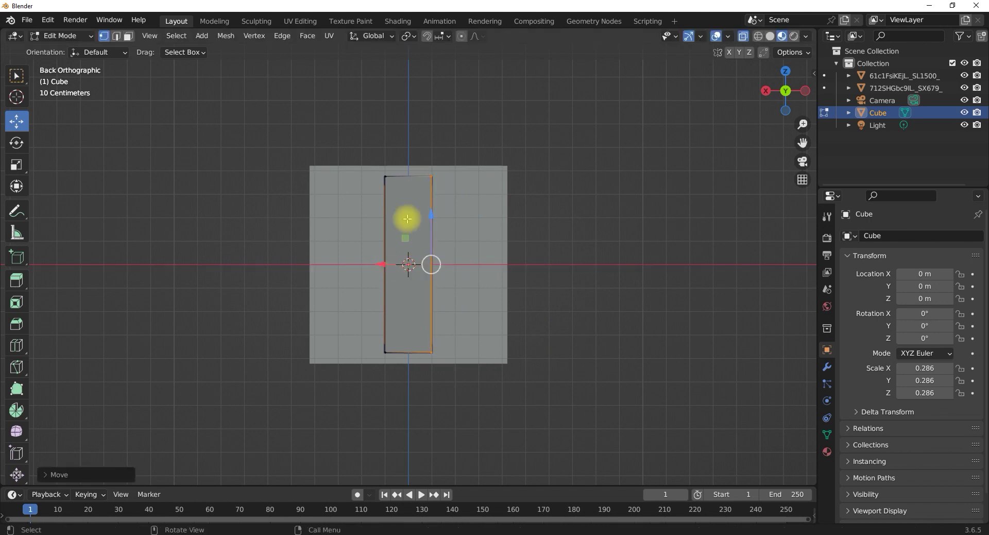
scroll(406, 223, down, 3)
key(Tab)
Delete both the front and side reference image planes, keeping only the fitted cube.
middle_drag(355, 232, 531, 174)
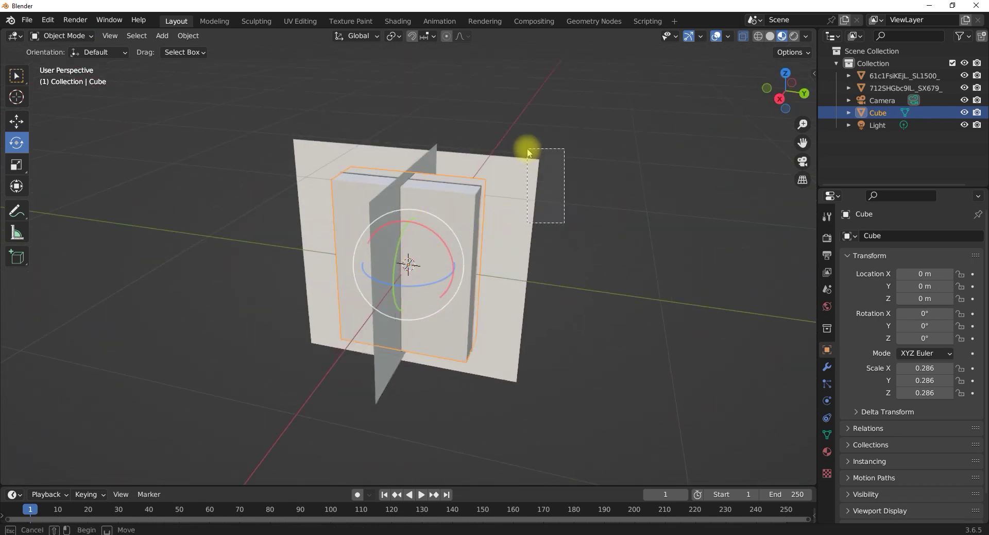
click(534, 154)
key(Delete)
middle_drag(501, 181, 546, 216)
click(517, 193)
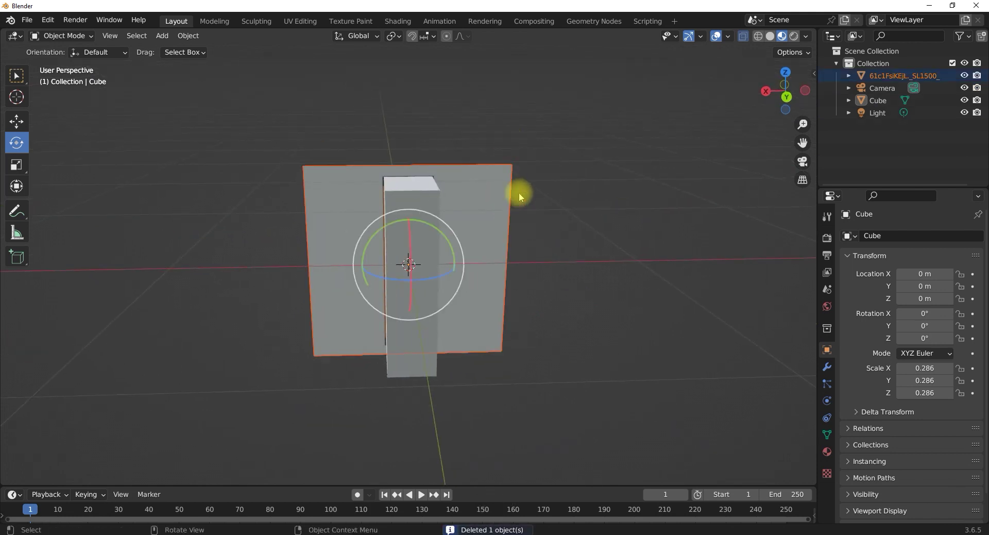
key(Delete)
middle_drag(465, 240, 453, 268)
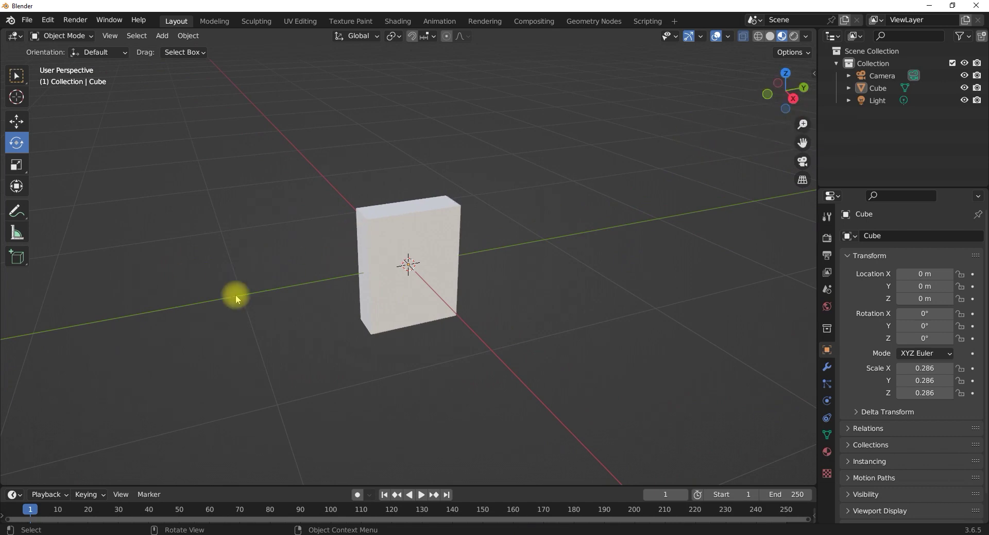
Rotate the cube 90° about the Z axis so its broad face points toward the front view.
click(792, 99)
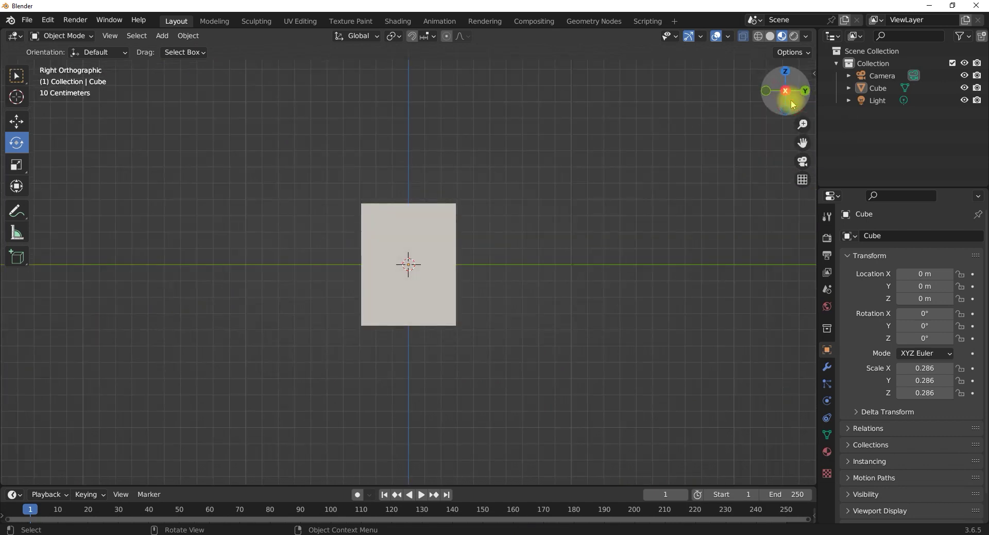
middle_drag(398, 251, 451, 283)
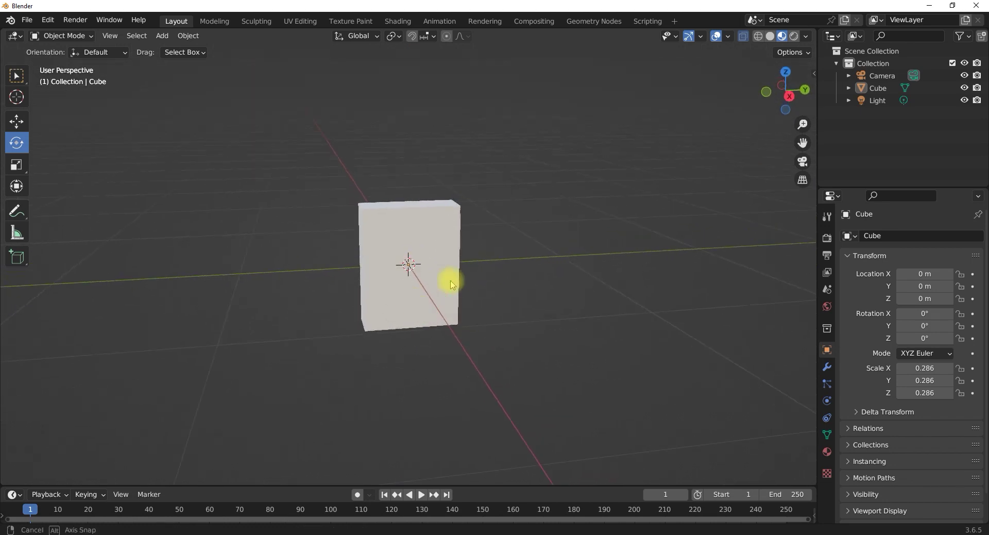
click(789, 96)
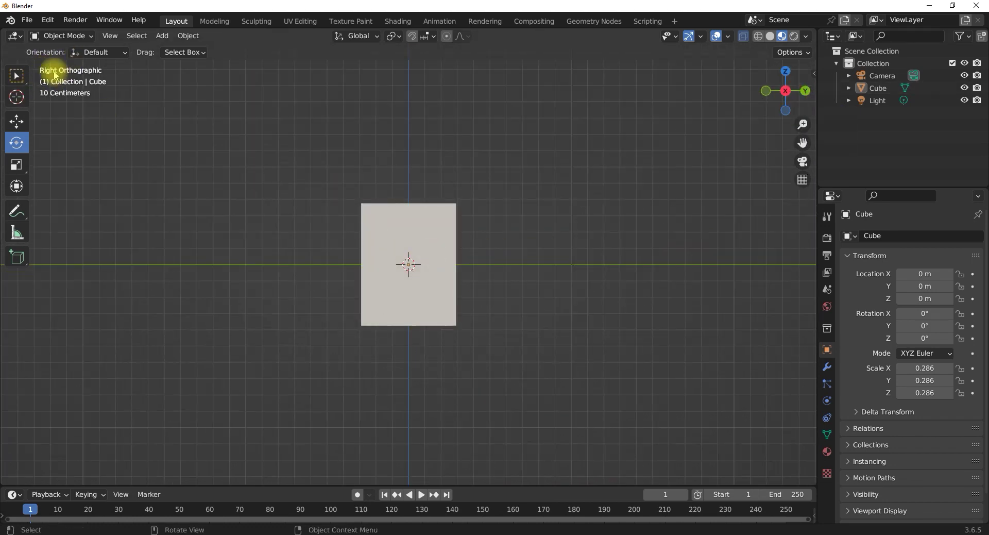
middle_drag(326, 264, 477, 289)
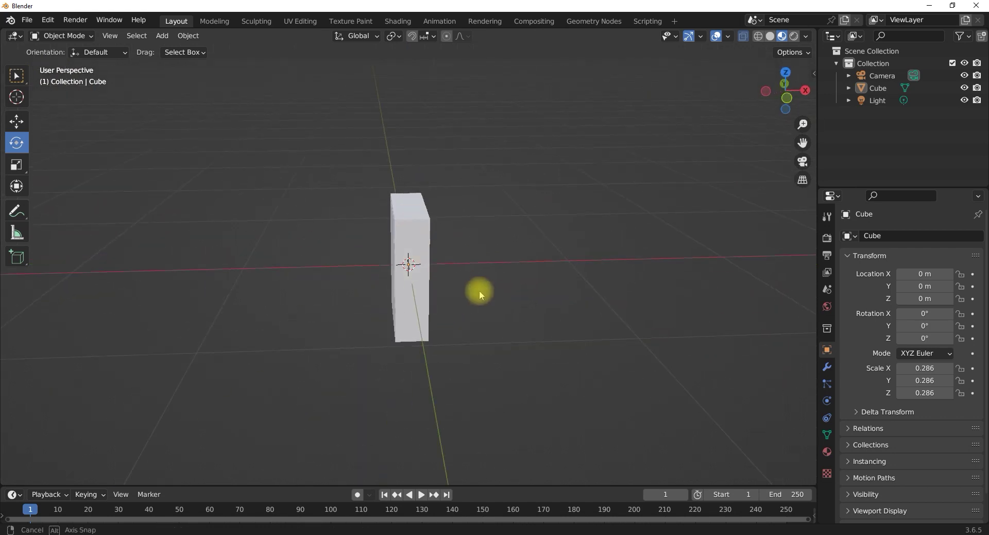
click(786, 97)
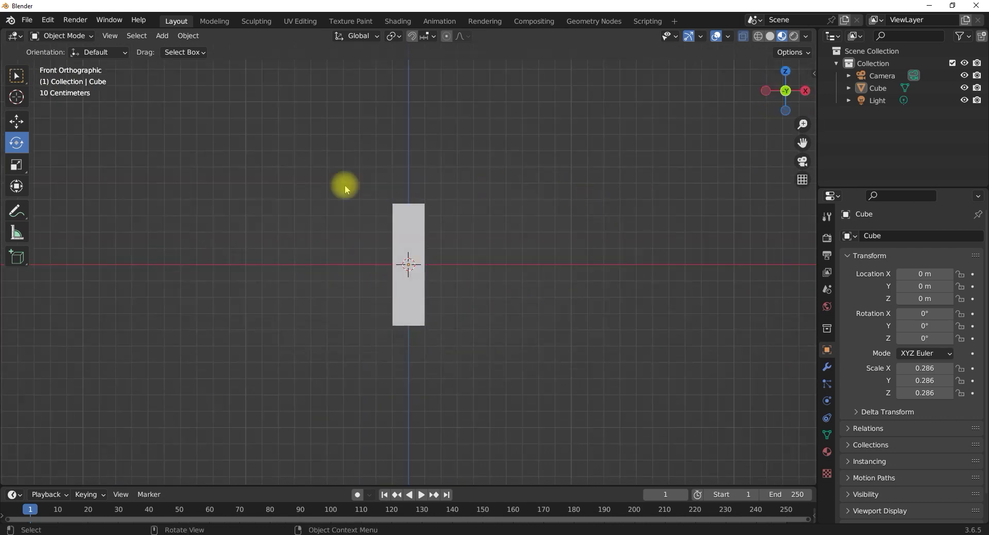
click(423, 231)
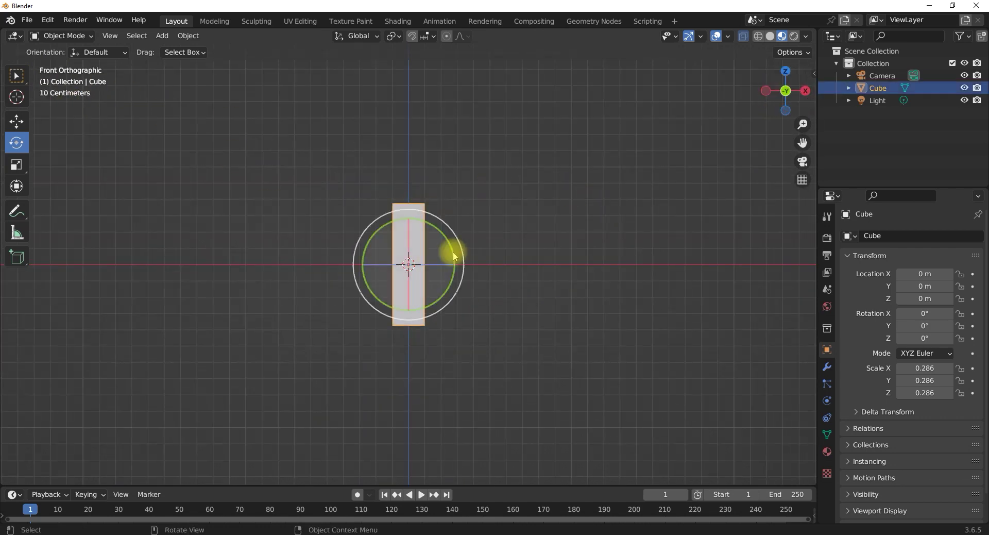
drag(433, 266, 410, 270)
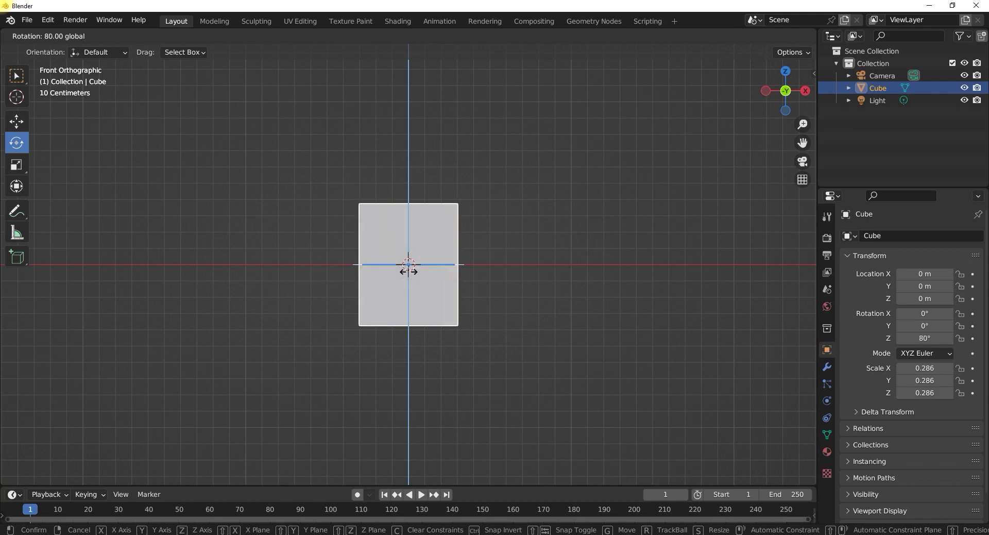
drag(408, 272, 409, 275)
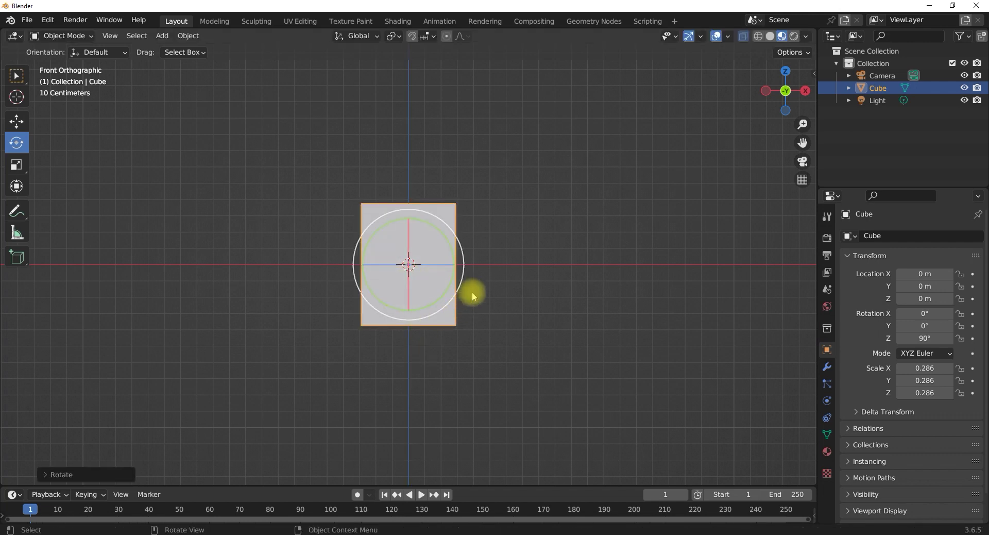
key(n)
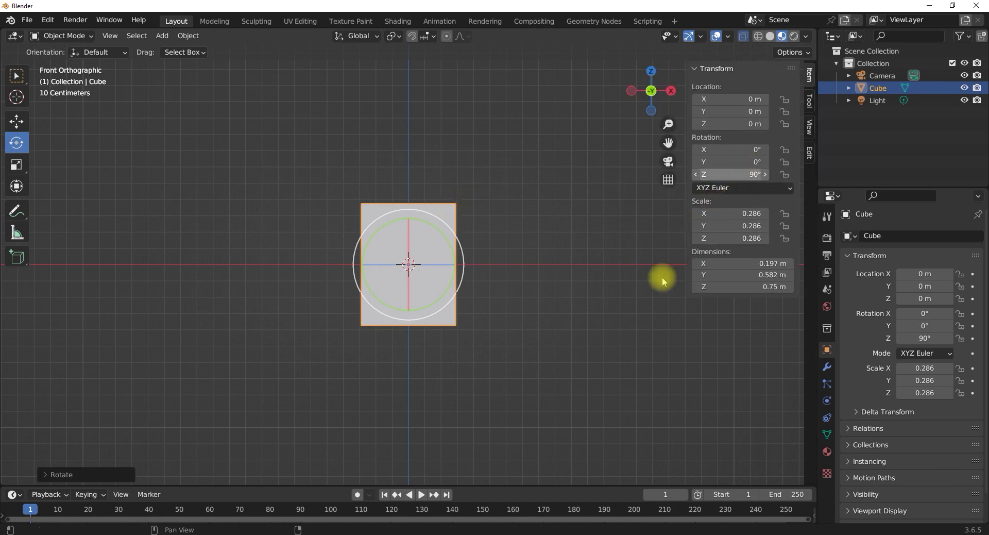
key(n)
Deselect the cube, enable snapping to vertices, and measure the upper edge of its front face from corner to corner.
middle_drag(521, 245, 514, 284)
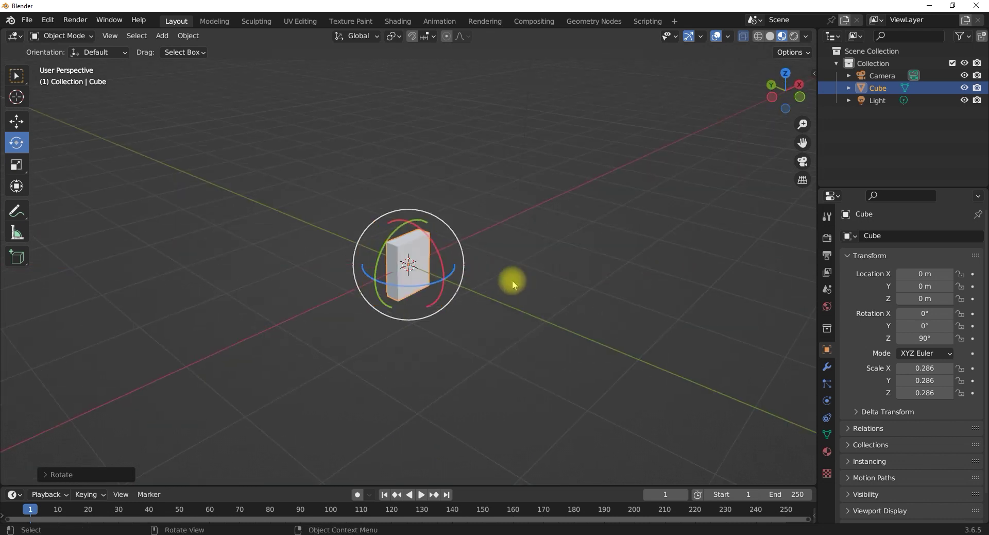
scroll(464, 298, up, 5)
middle_drag(448, 271, 386, 230)
click(484, 260)
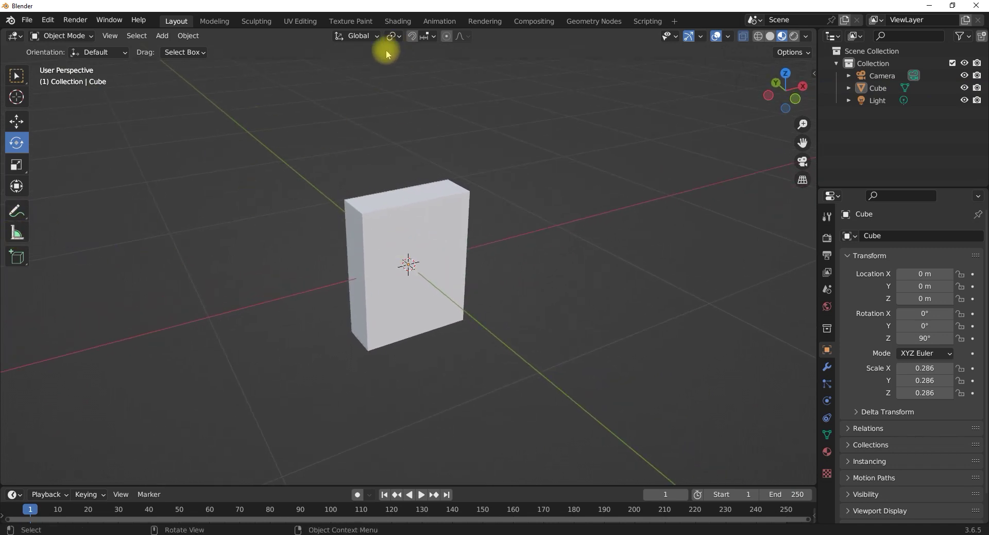
click(412, 36)
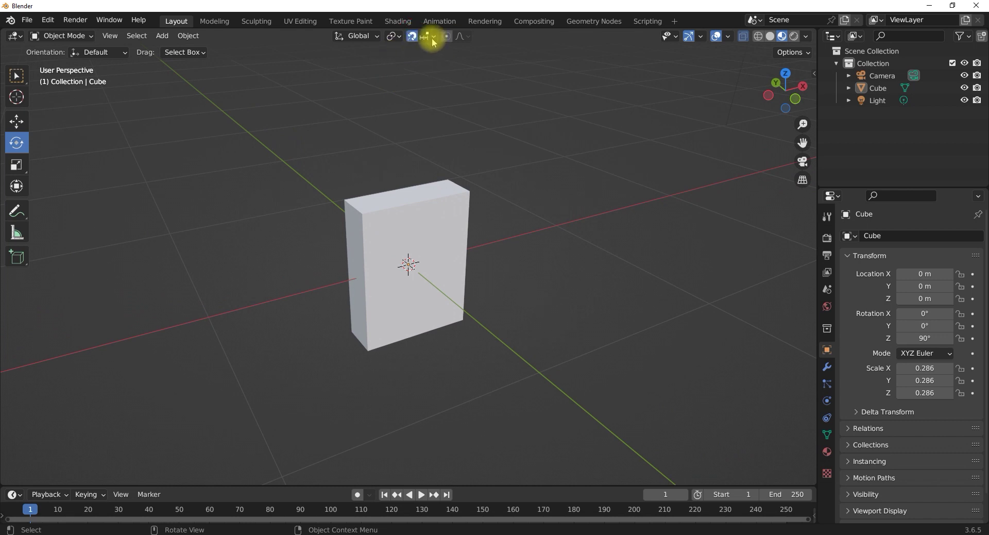
click(432, 37)
click(437, 86)
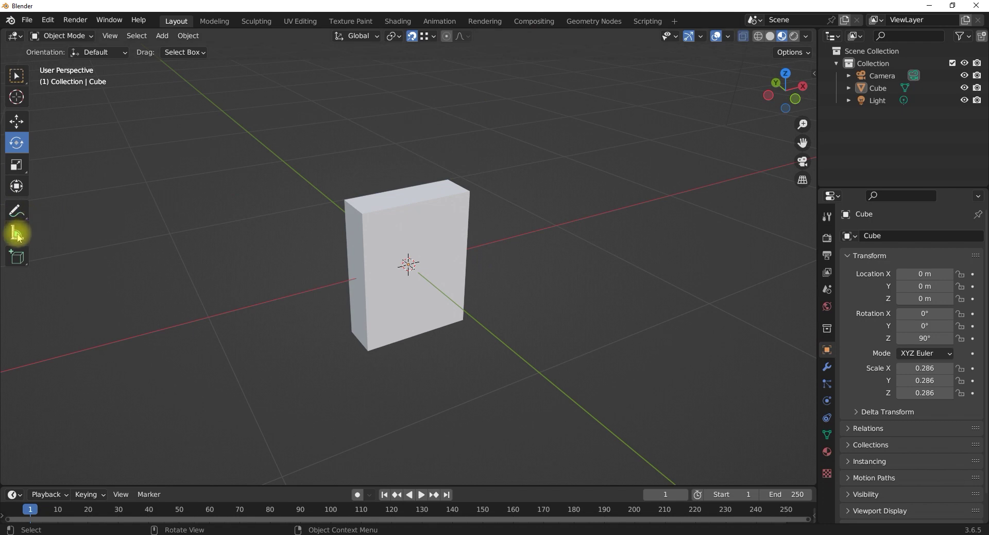
click(17, 233)
drag(362, 215, 469, 191)
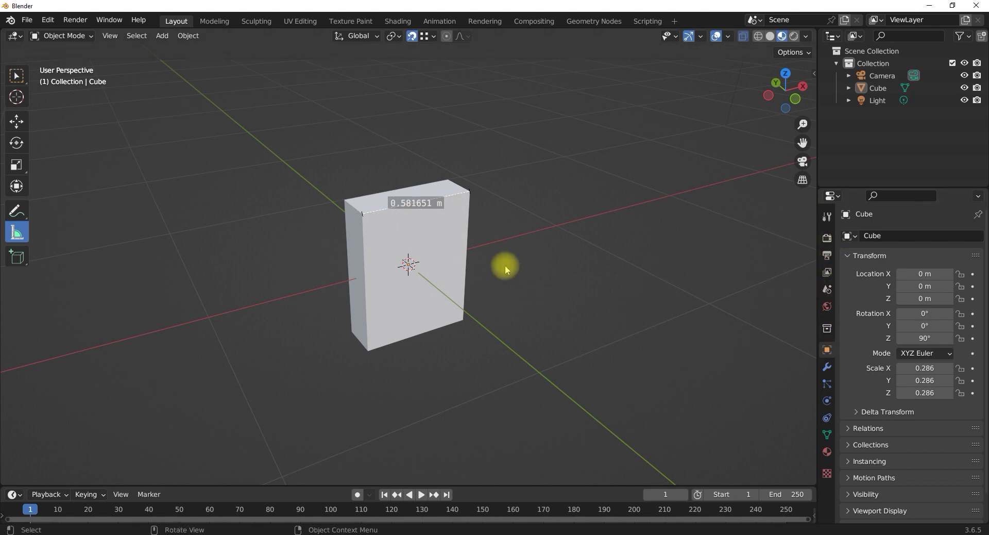
Set the scene's length unit to Centimeters.
click(827, 271)
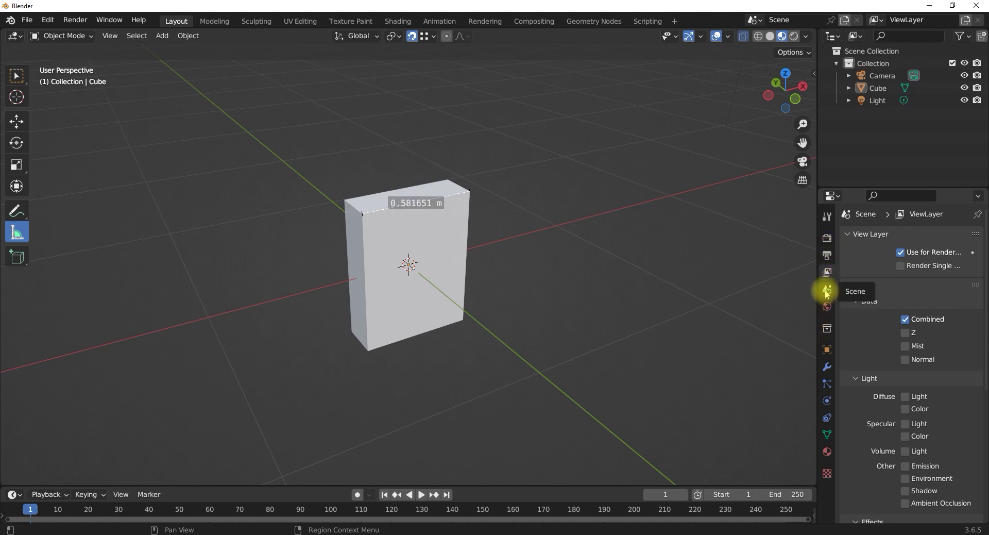
click(826, 291)
click(850, 302)
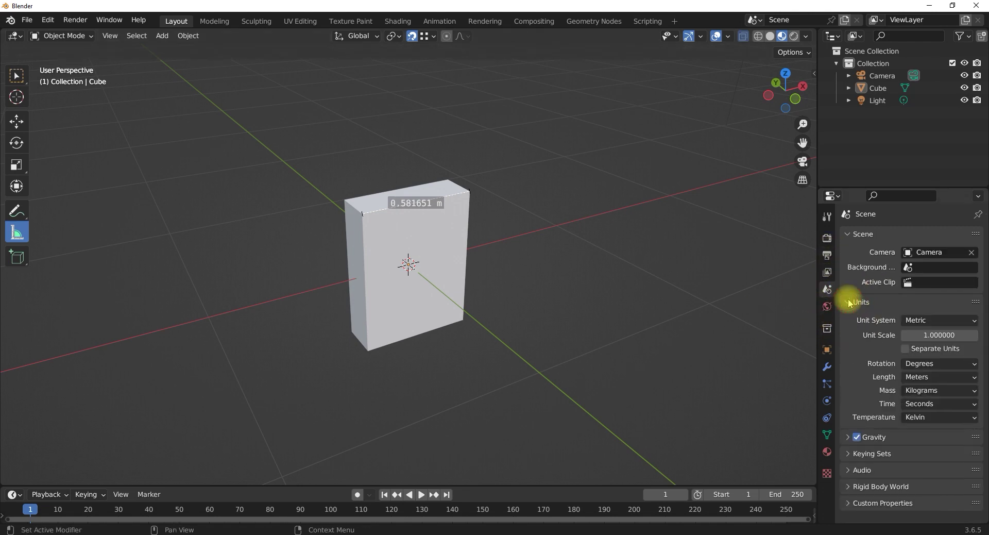
click(942, 380)
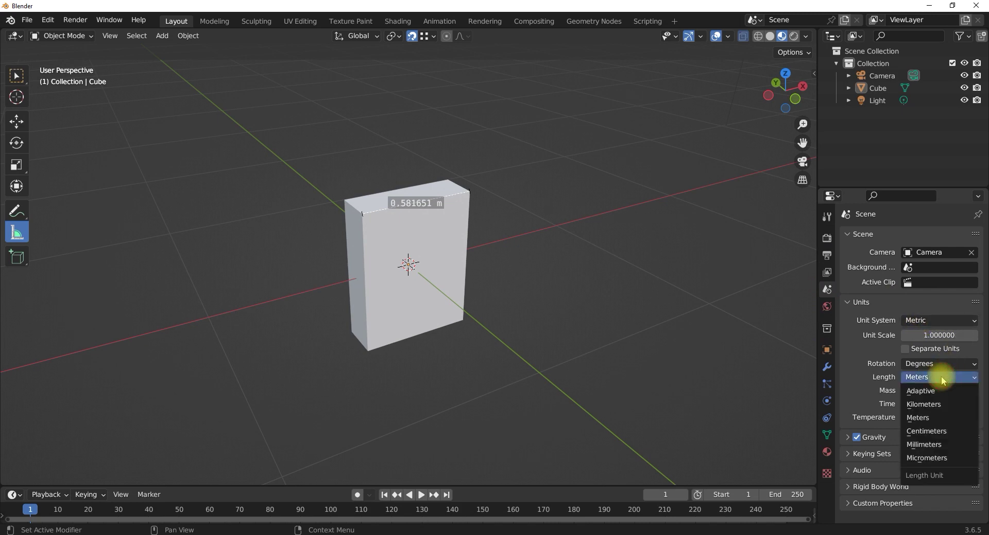
click(925, 431)
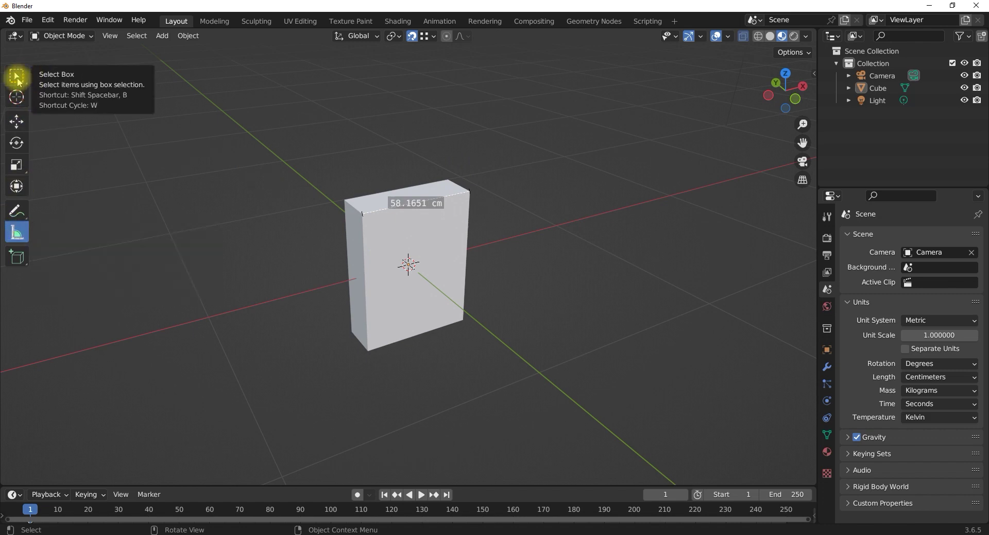
Switch to the Select Box tool and add a second mesh cube at the origin, showing its transform values.
click(16, 77)
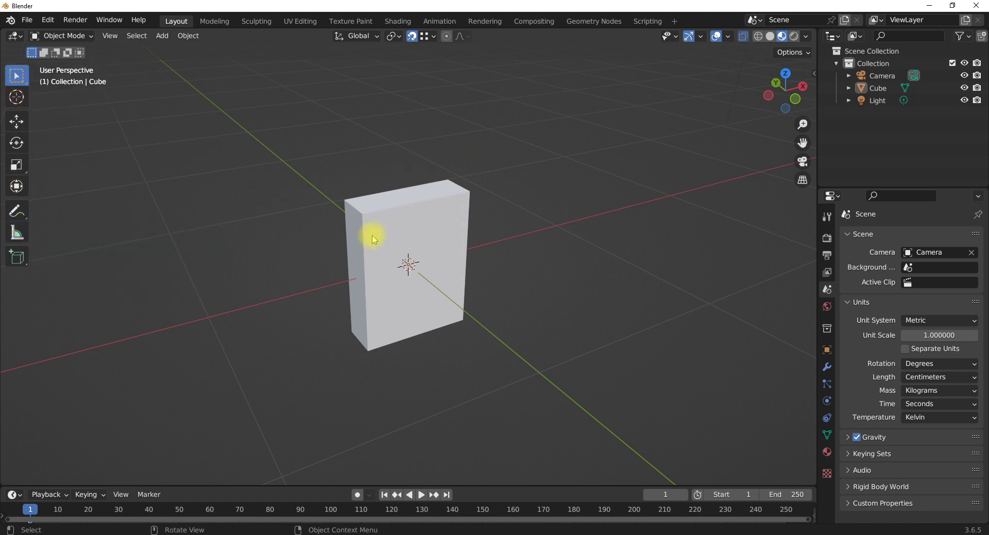
middle_drag(453, 287, 471, 296)
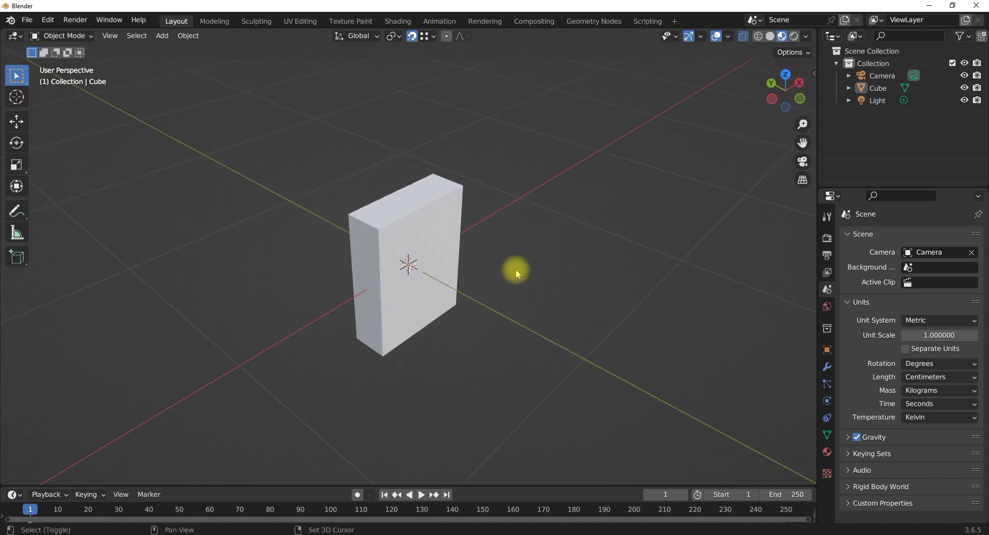
key(shift+a)
mouse_move(490, 134)
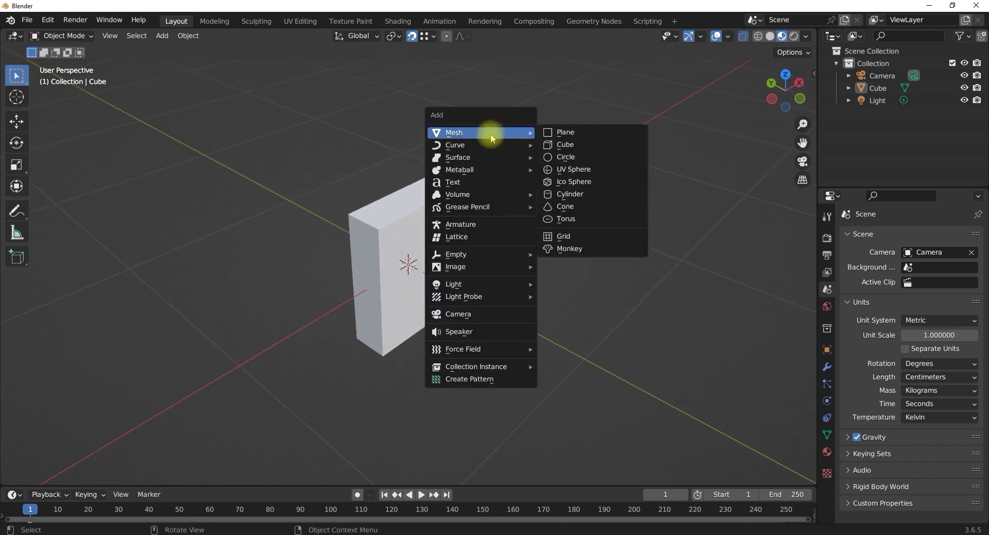
click(566, 144)
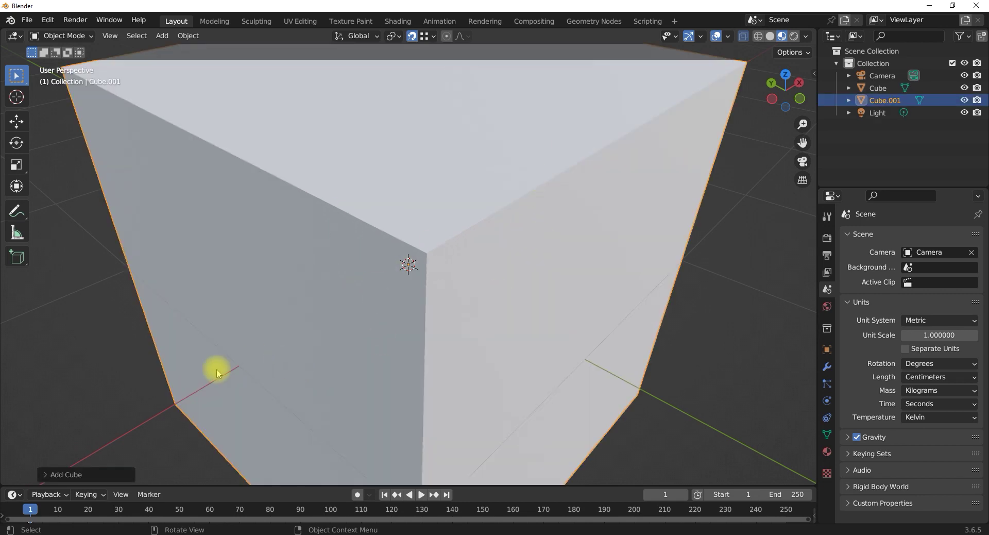
click(64, 477)
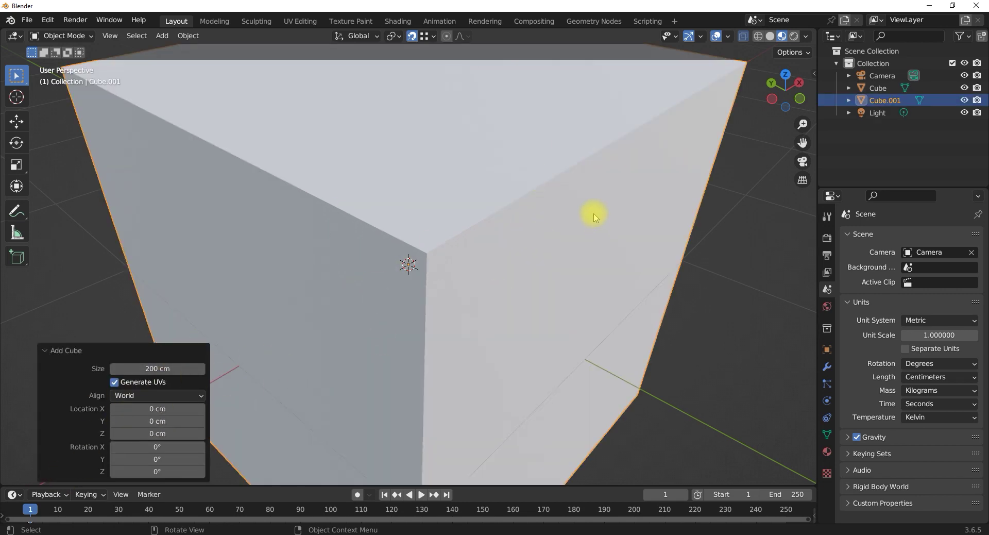
key(n)
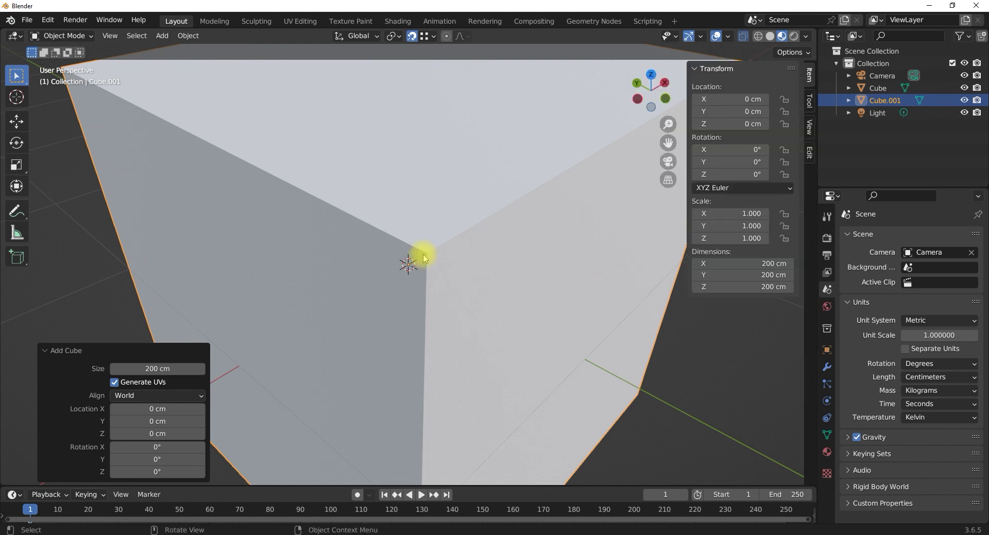
scroll(412, 265, down, 5)
middle_drag(416, 268, 409, 265)
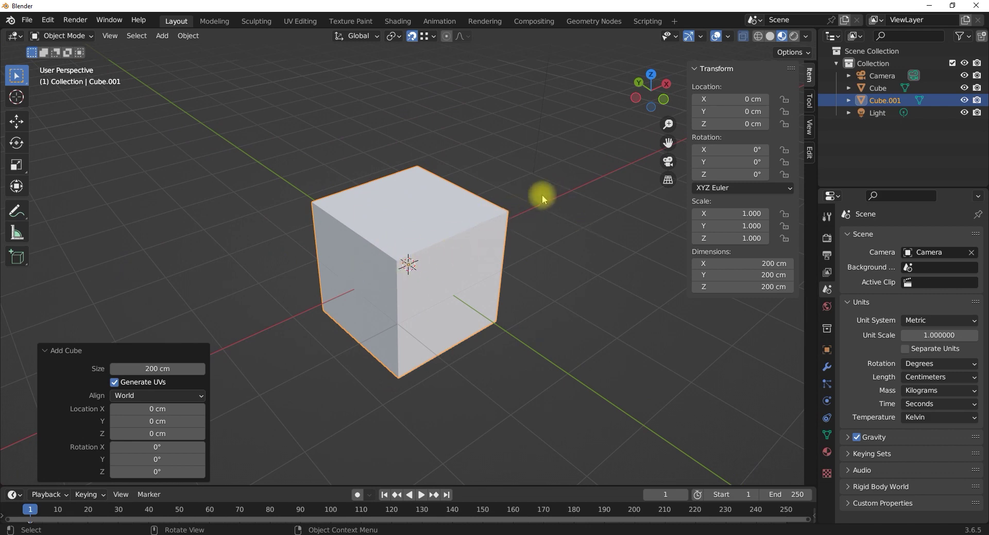
Set the new cube's dimensions to X 15.5 cm, Y 6.1 cm and Z 17.3 cm.
double_click(762, 263)
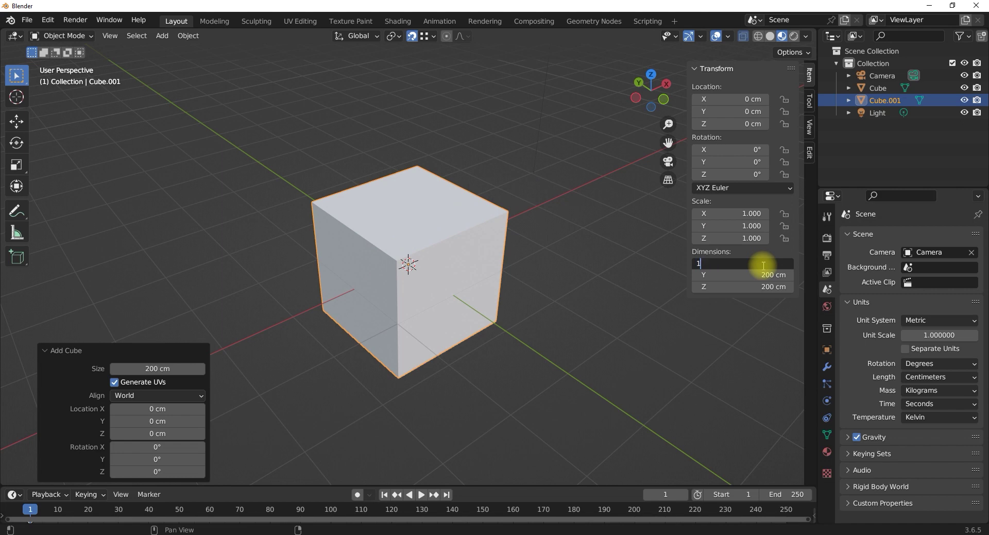
text(15.5)
key(Return)
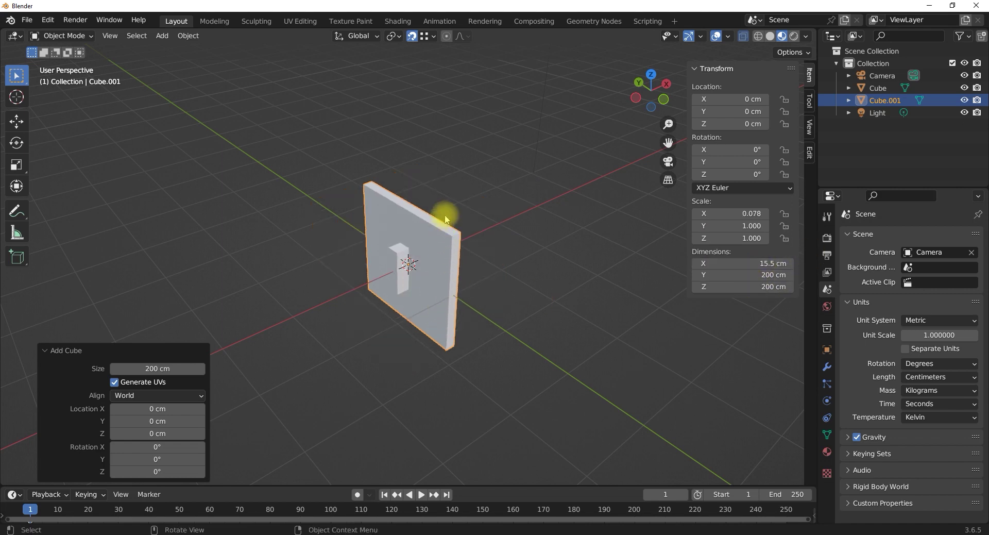
double_click(760, 287)
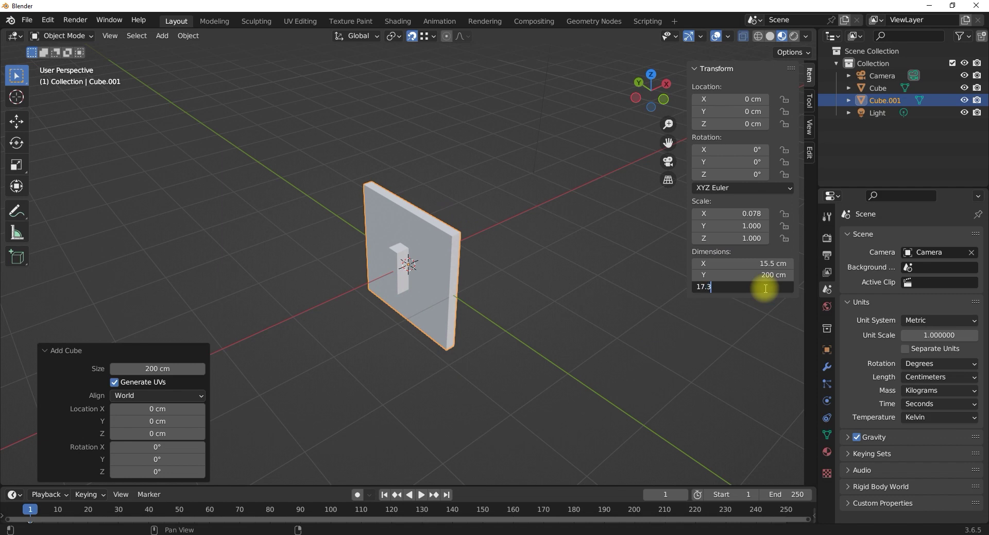
key(Return)
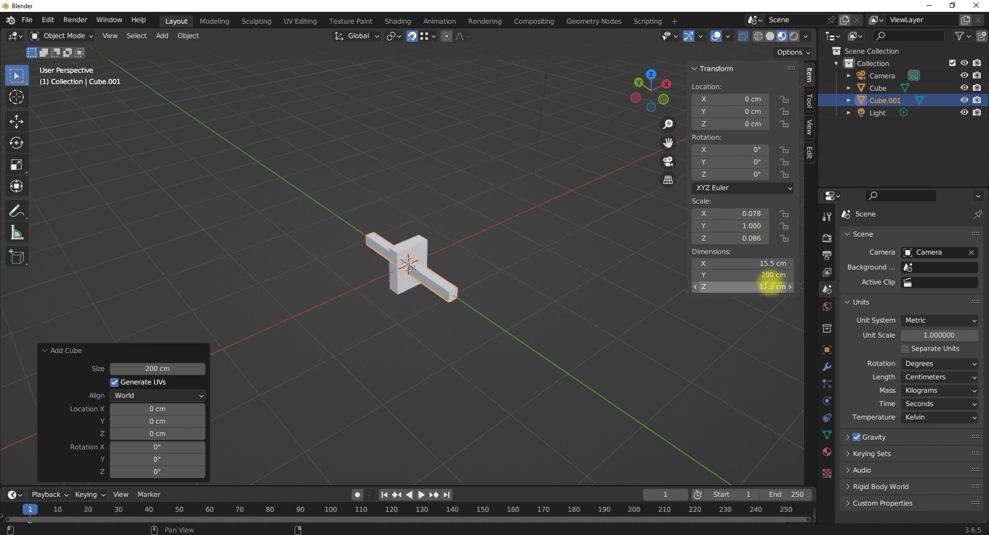
double_click(761, 275)
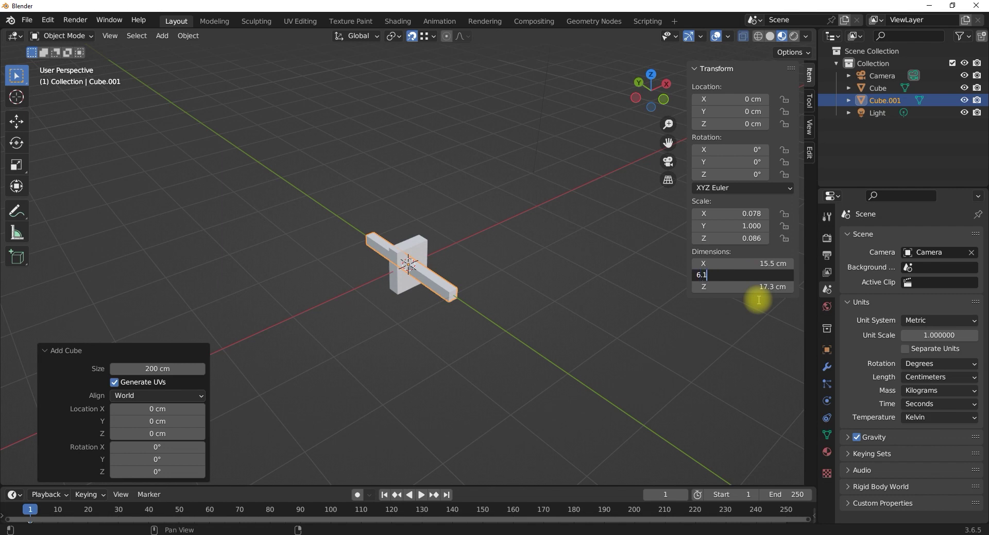
key(Return)
Scale the original fitted cube uniformly by 0.281 to about the width of the new 15.5 cm cube.
scroll(408, 265, up, 8)
middle_drag(407, 281, 344, 237)
scroll(455, 284, up, 3)
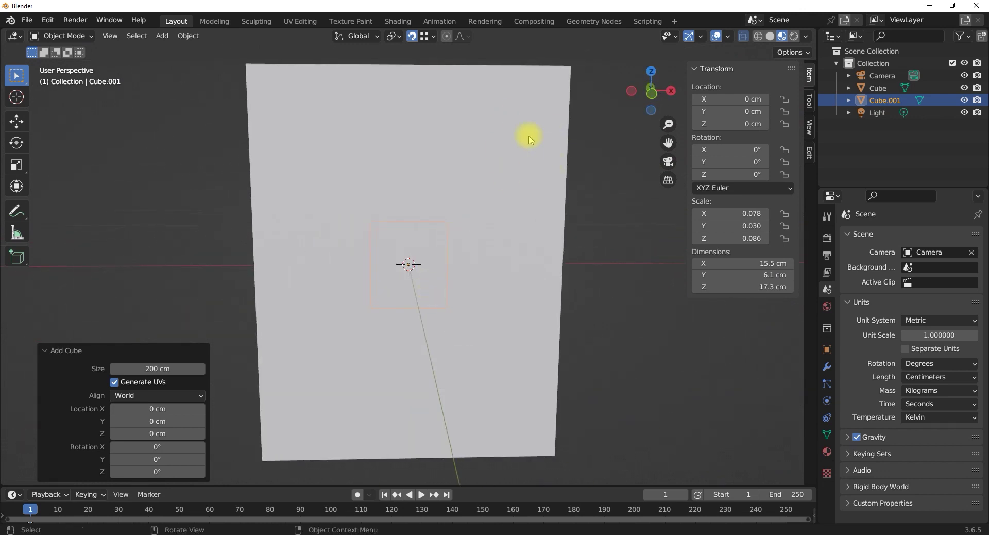
scroll(523, 123, down, 2)
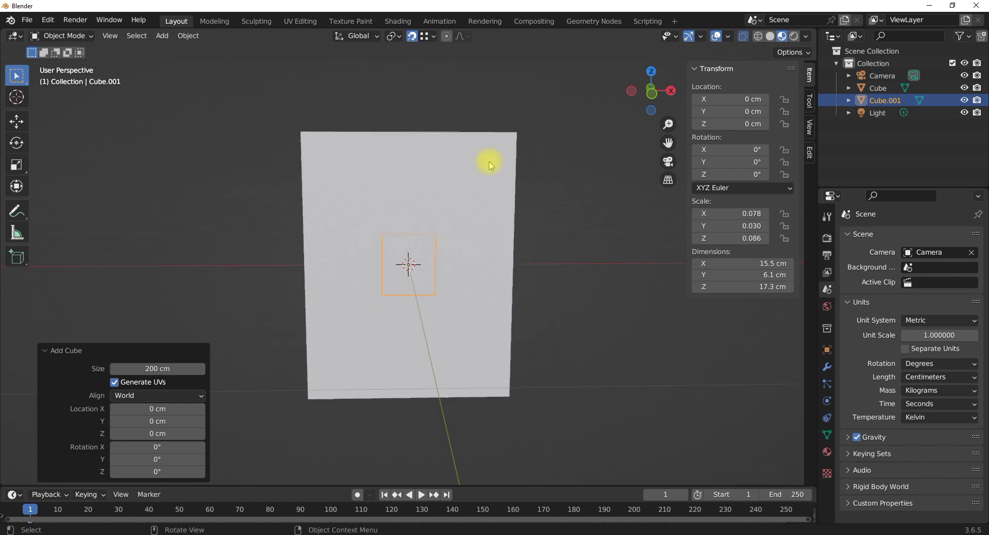
click(414, 241)
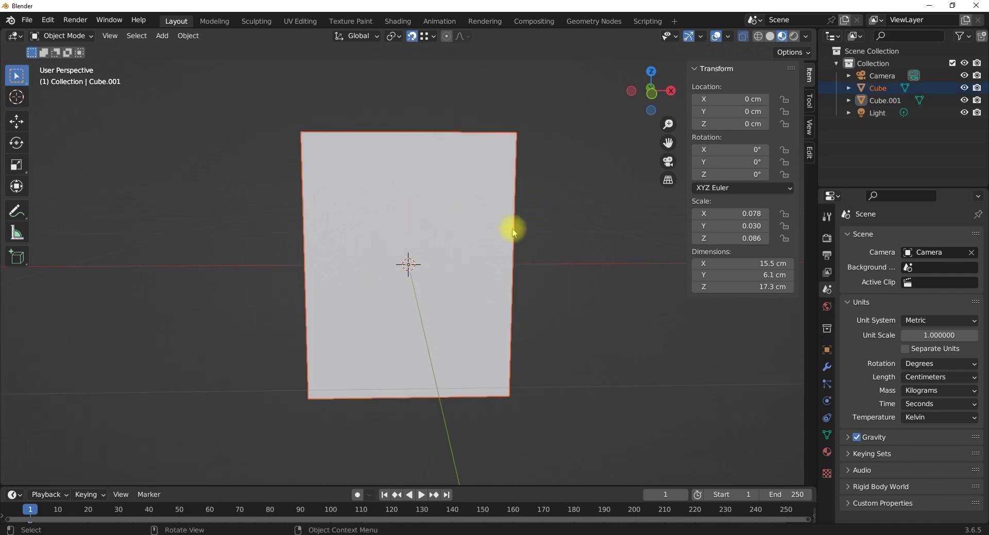
key(s)
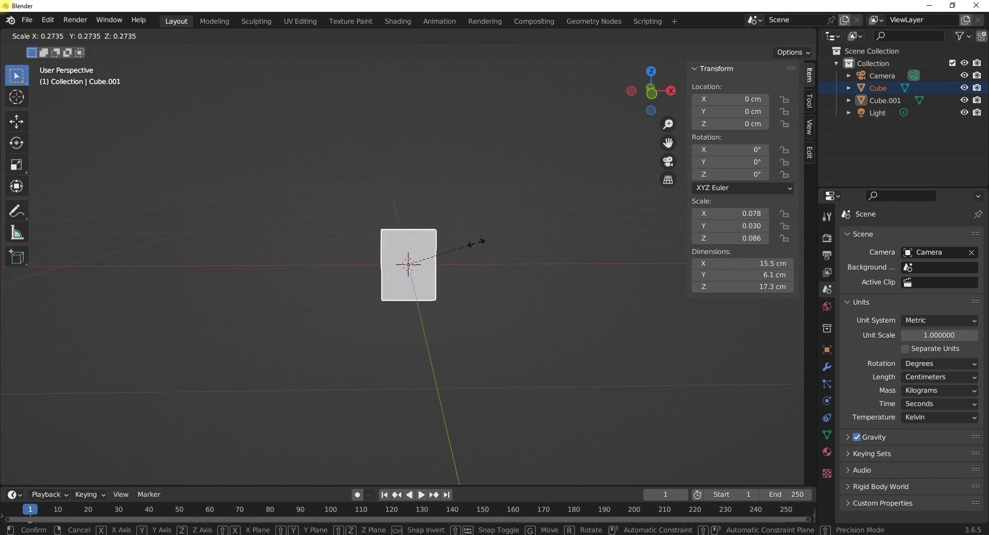
click(478, 240)
middle_drag(424, 265, 355, 258)
scroll(453, 258, up, 7)
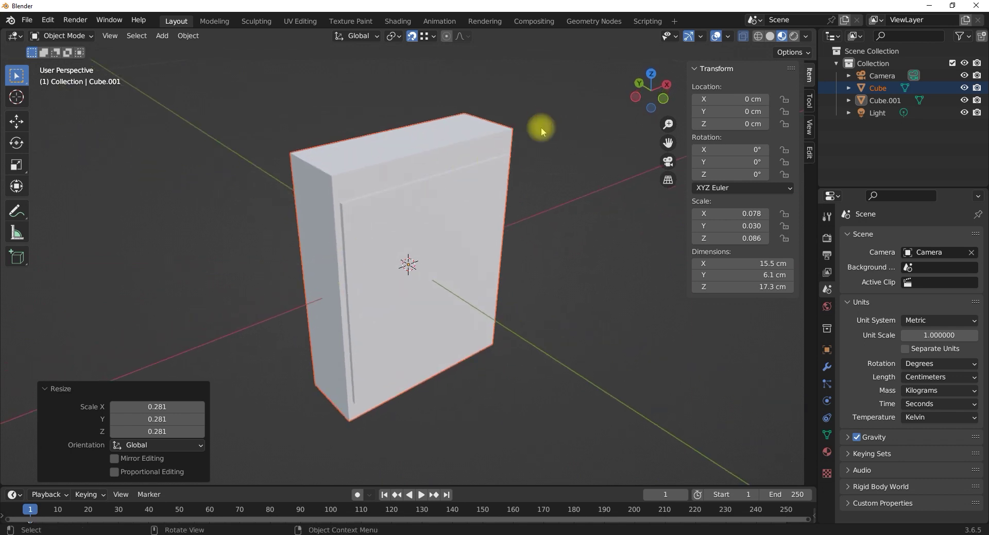
Scale the original cube down uniformly by about 0.94 to match the 15.5 cm reference cube's width, and deselect it.
key(s)
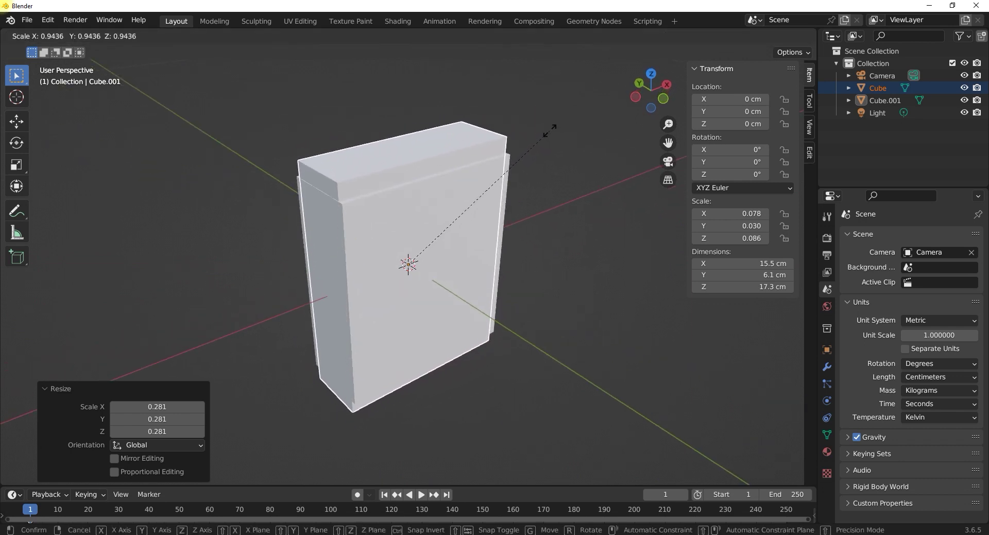
click(550, 129)
middle_drag(503, 223, 448, 214)
click(451, 185)
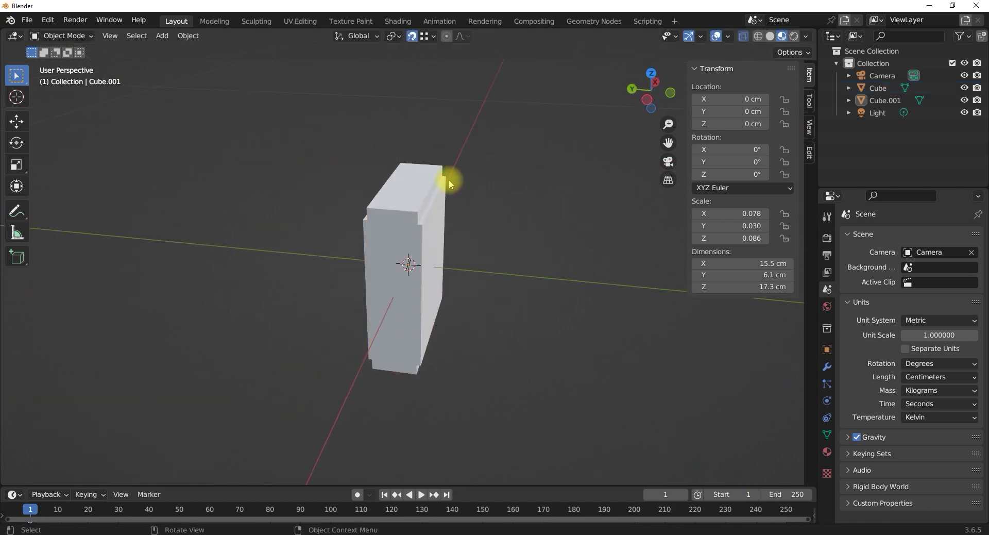
Delete the second cube that served as the size reference, keeping only the original fitted cube.
click(446, 182)
middle_drag(496, 212, 382, 237)
key(Delete)
scroll(411, 218, up, 4)
scroll(411, 218, down, 2)
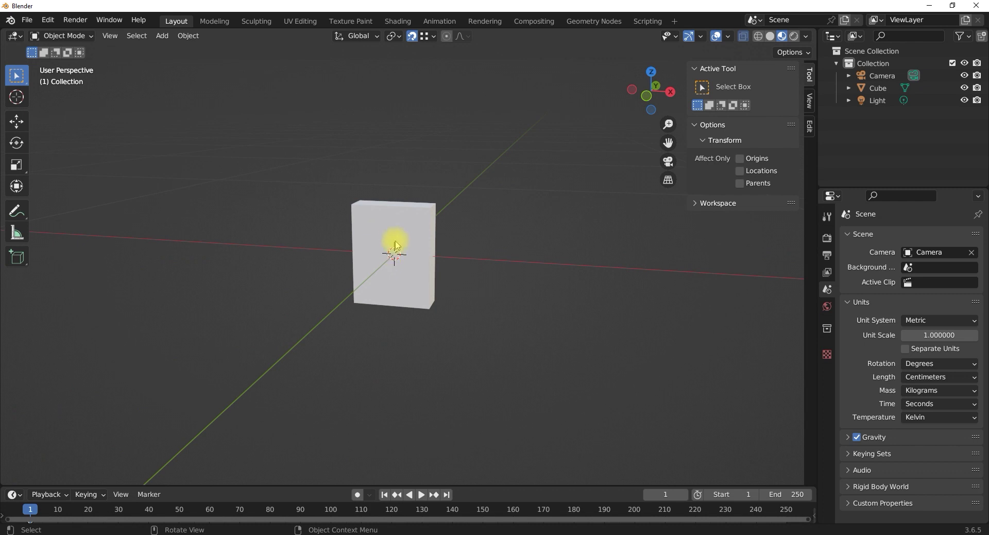
middle_drag(397, 227, 434, 207)
scroll(400, 211, up, 5)
scroll(440, 198, down, 3)
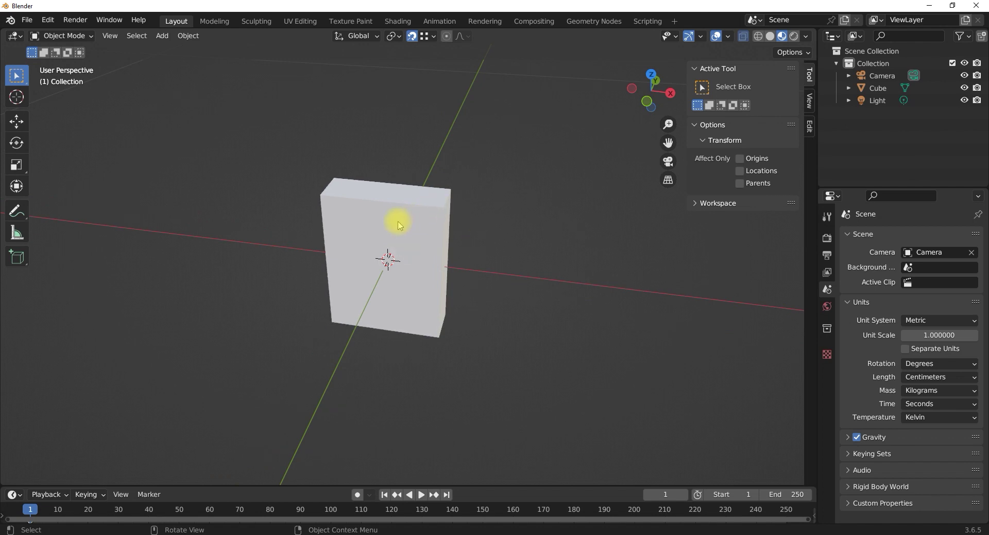
Switch to the UV Editing workspace, select the cube and expand its list of UV maps.
click(300, 21)
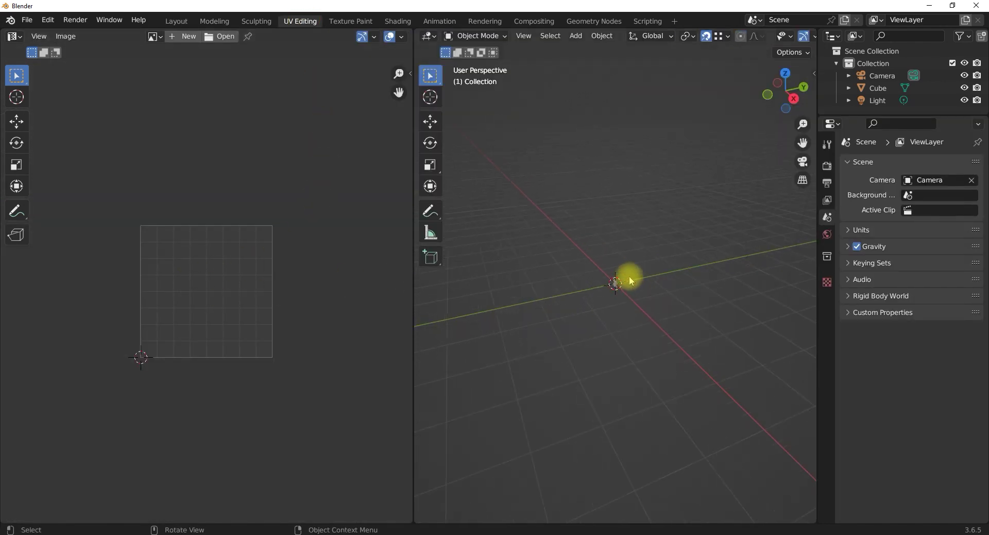
click(594, 297)
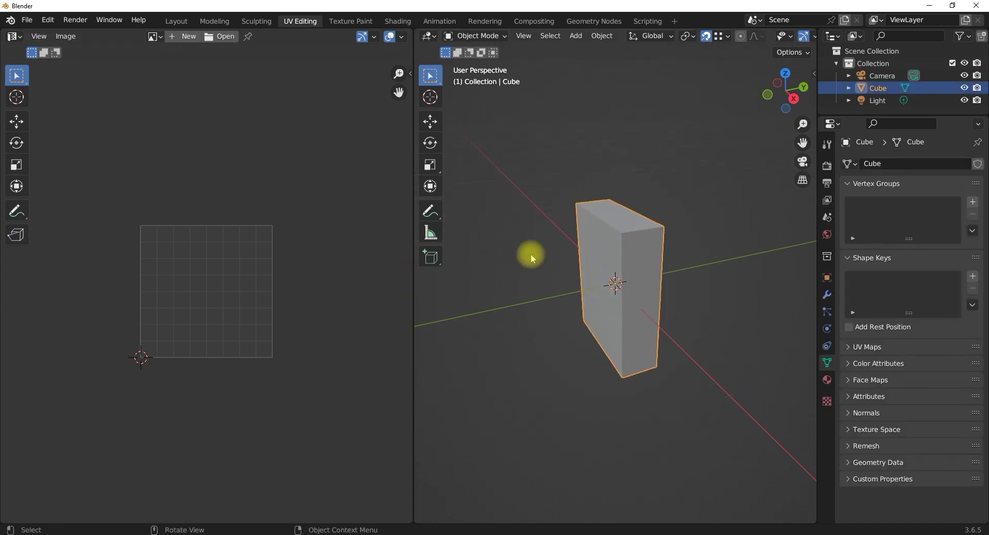
middle_drag(569, 289, 612, 294)
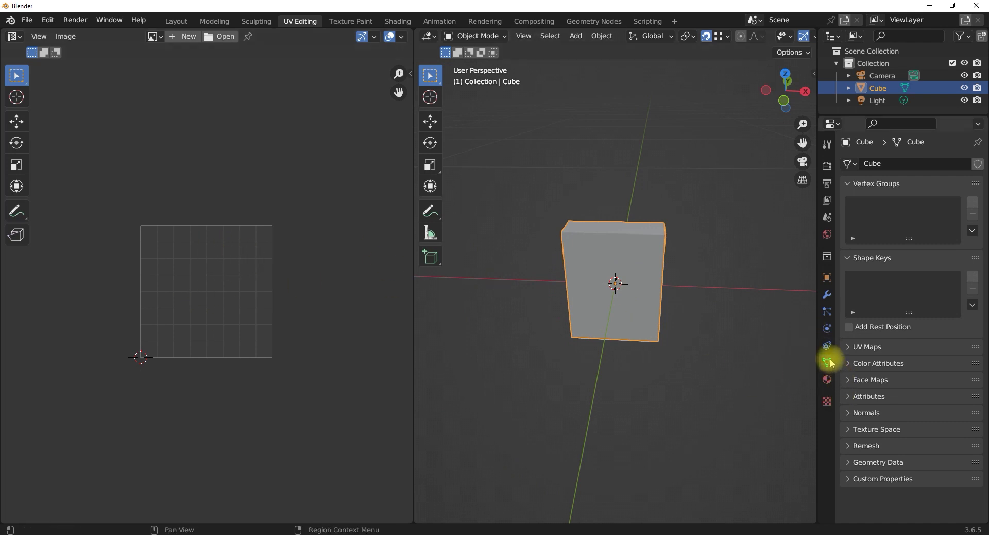
click(855, 348)
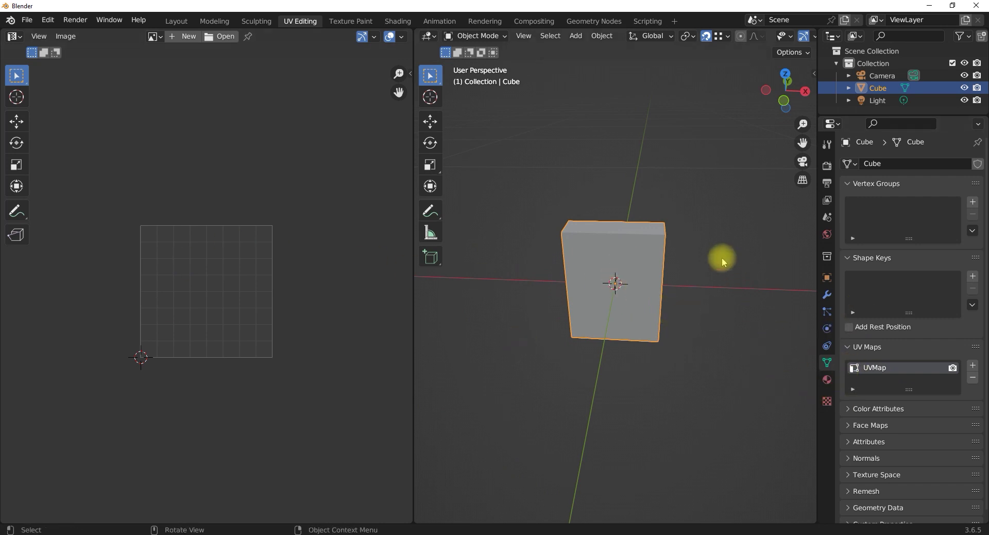
Show the cube's transform values and apply its scale.
middle_drag(612, 260, 530, 286)
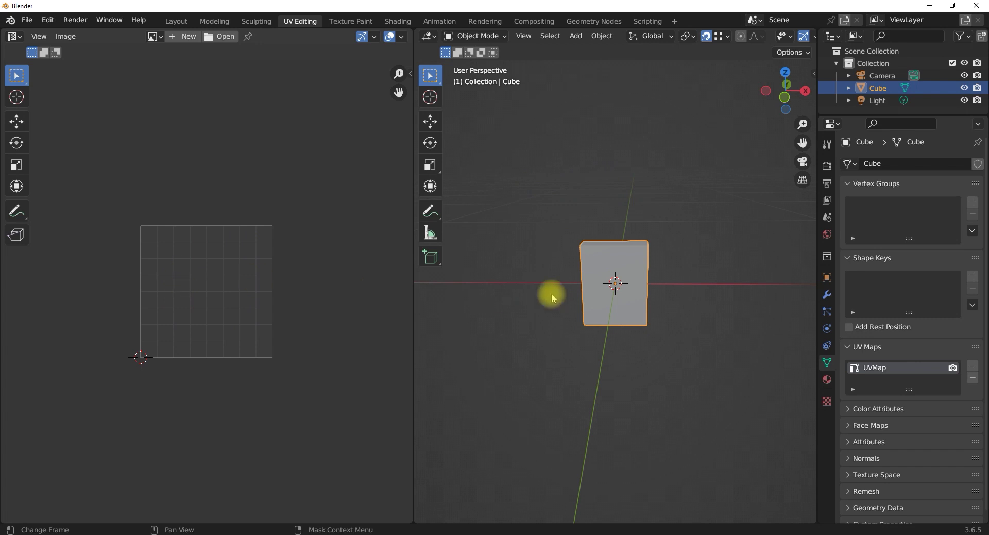
middle_drag(600, 283, 664, 294)
key(n)
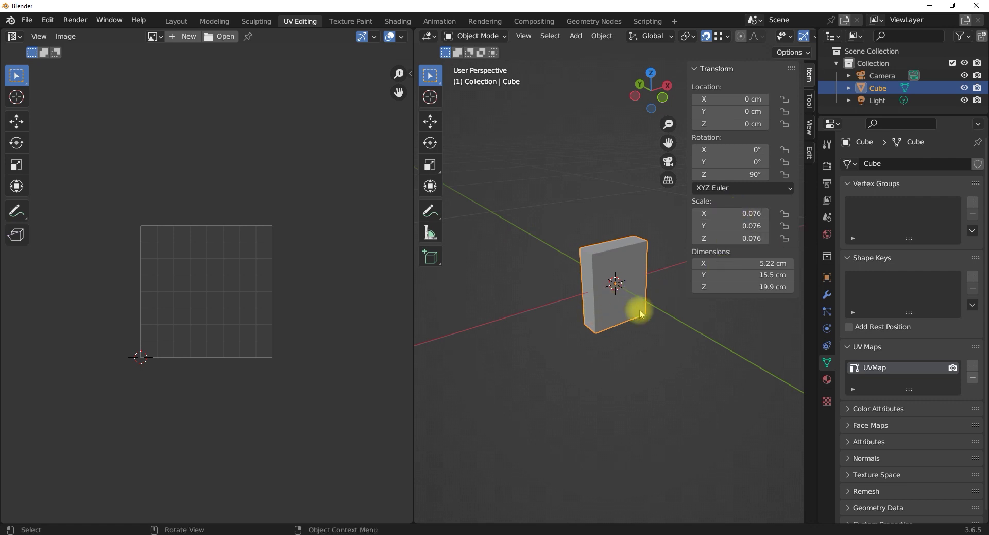
middle_drag(625, 294, 693, 265)
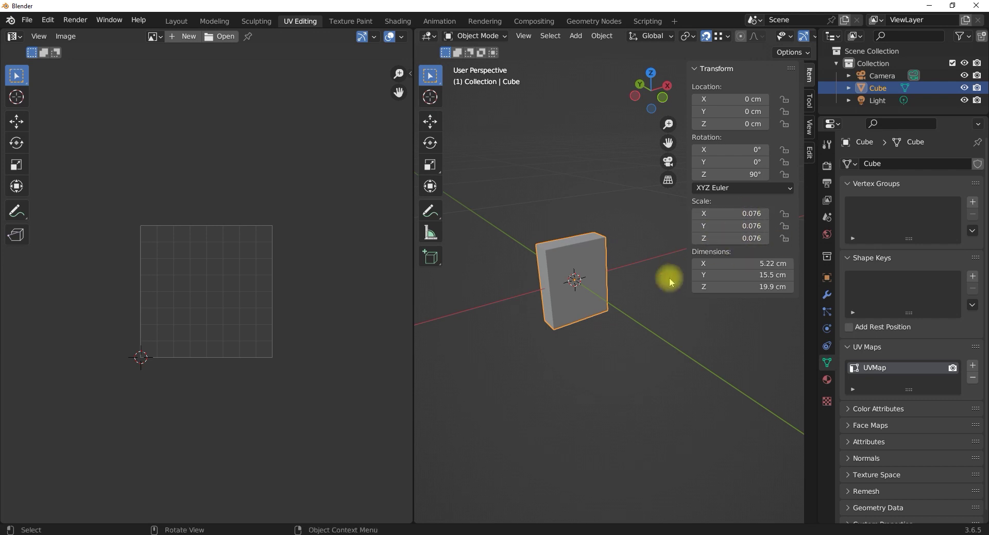
middle_drag(550, 317, 550, 214)
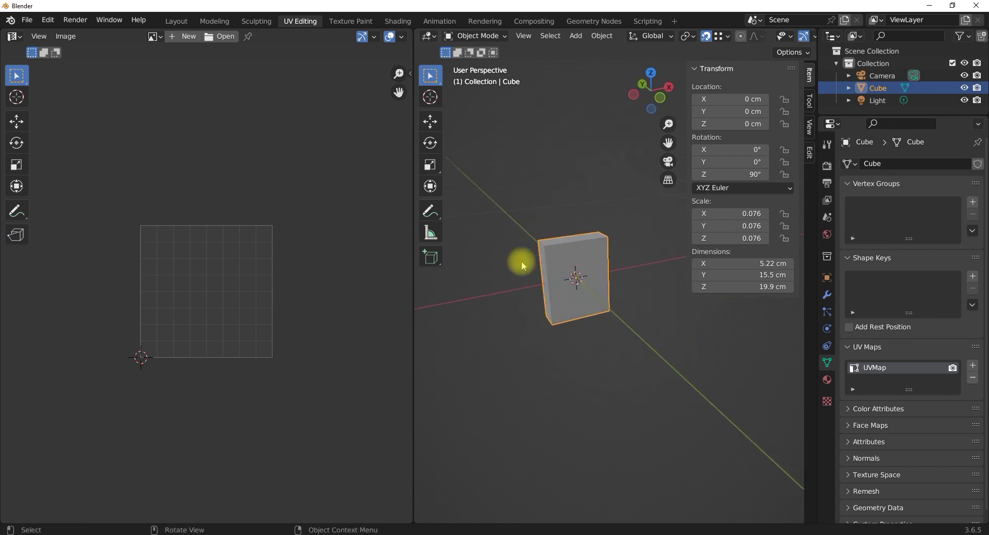
key(ctrl+a)
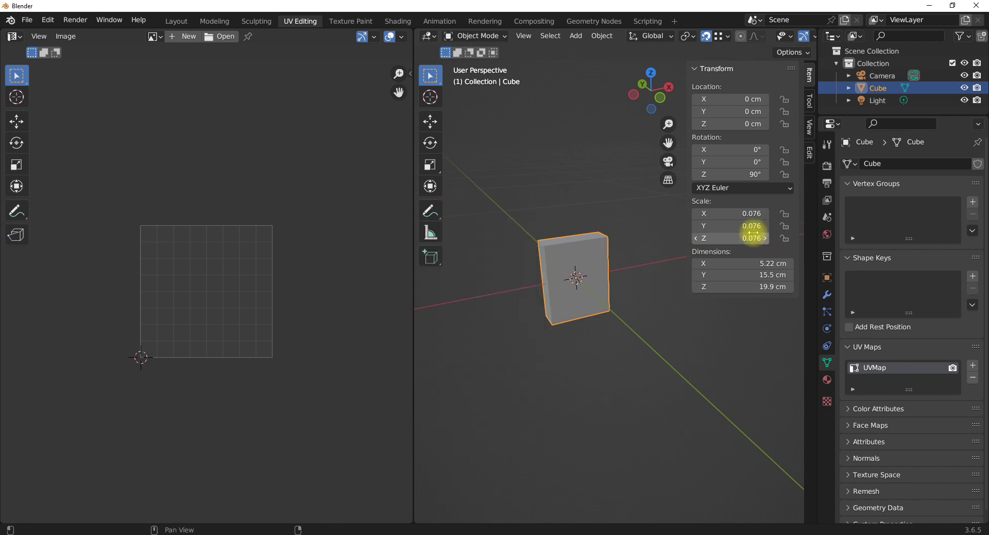
key(ctrl+a)
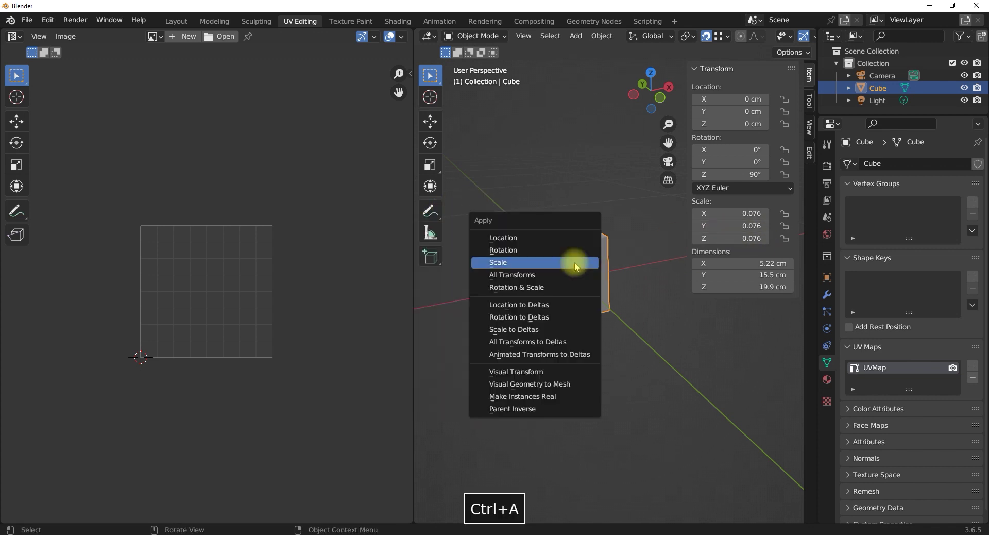
click(498, 264)
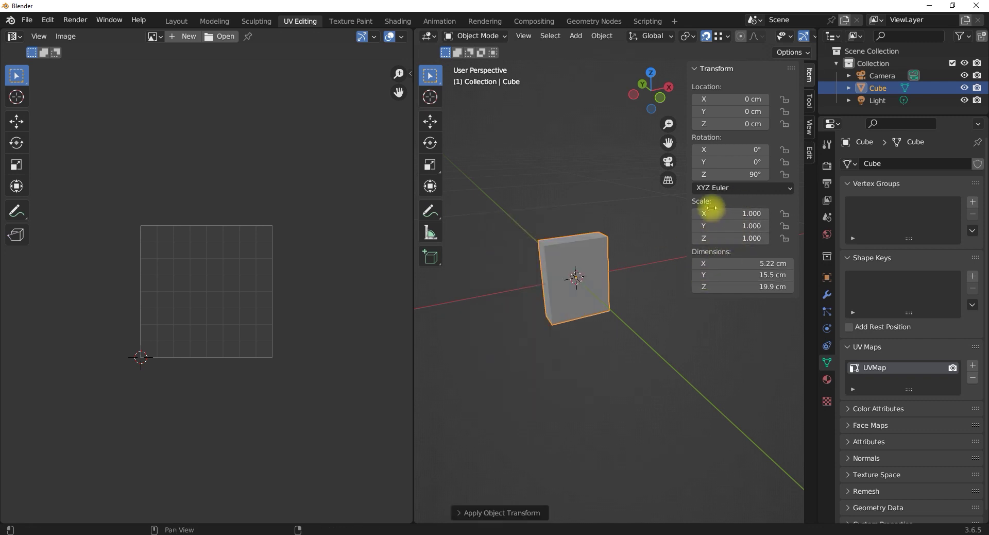
mouse_move(601, 283)
middle_down()
mouse_move(579, 276)
mouse_move(579, 261)
mouse_move(603, 287)
mouse_move(576, 252)
mouse_move(601, 287)
mouse_move(583, 336)
mouse_move(602, 280)
middle_up()
scroll(607, 280, up, 5)
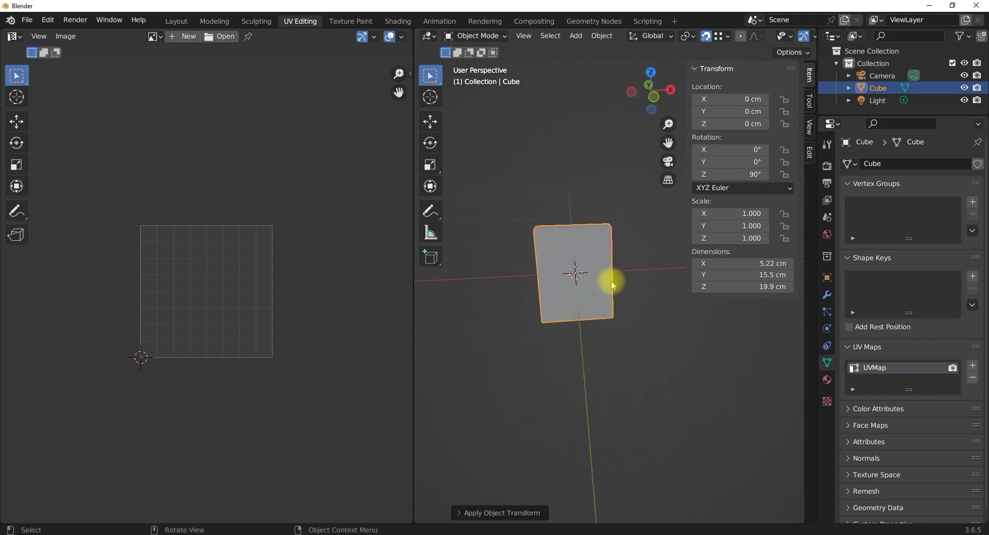
Turn off snapping in the 3D view.
click(705, 36)
middle_drag(549, 263, 556, 299)
scroll(559, 284, up, 4)
scroll(543, 291, down, 2)
middle_drag(572, 297, 557, 305)
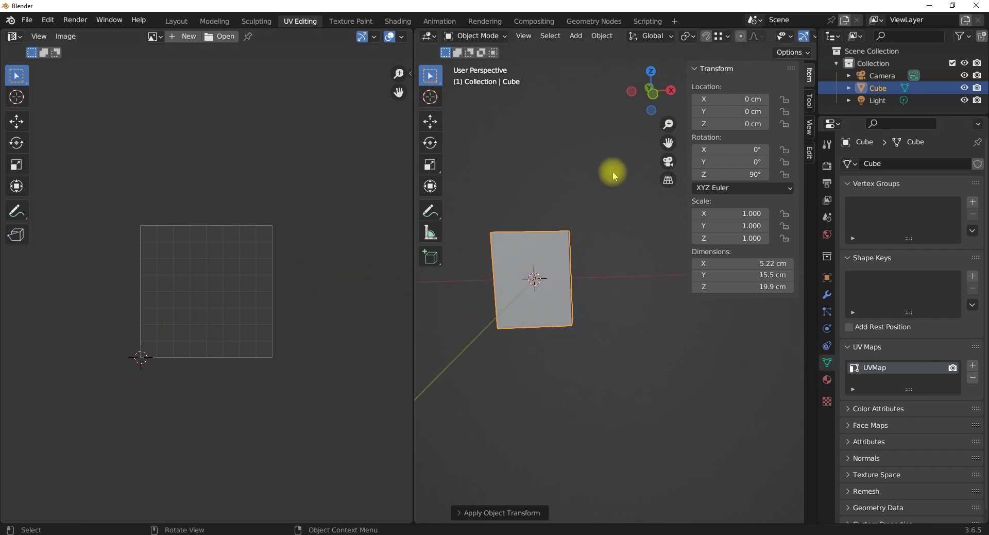
Enter Edit Mode on the cube and change from vertex selection to face selection.
click(498, 37)
click(453, 57)
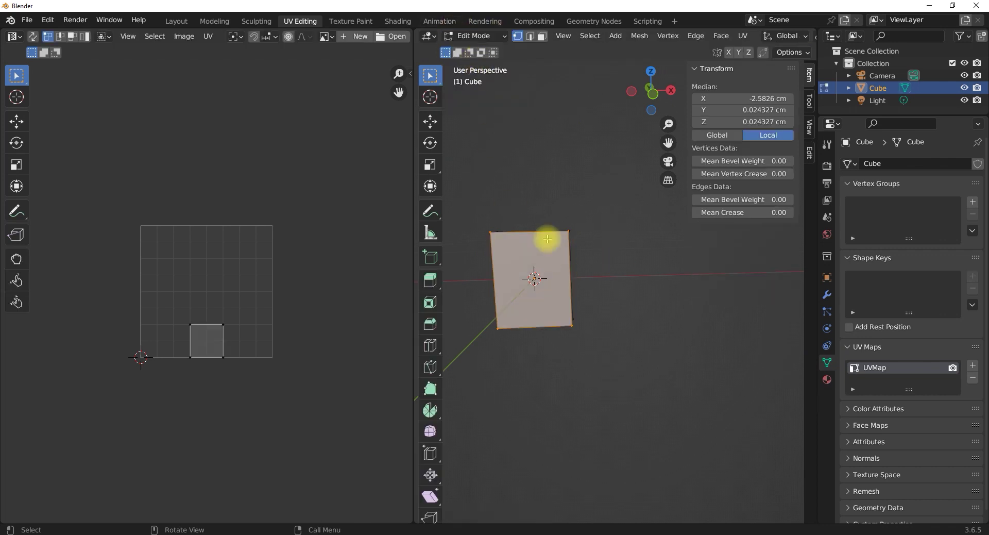
middle_drag(510, 247, 454, 322)
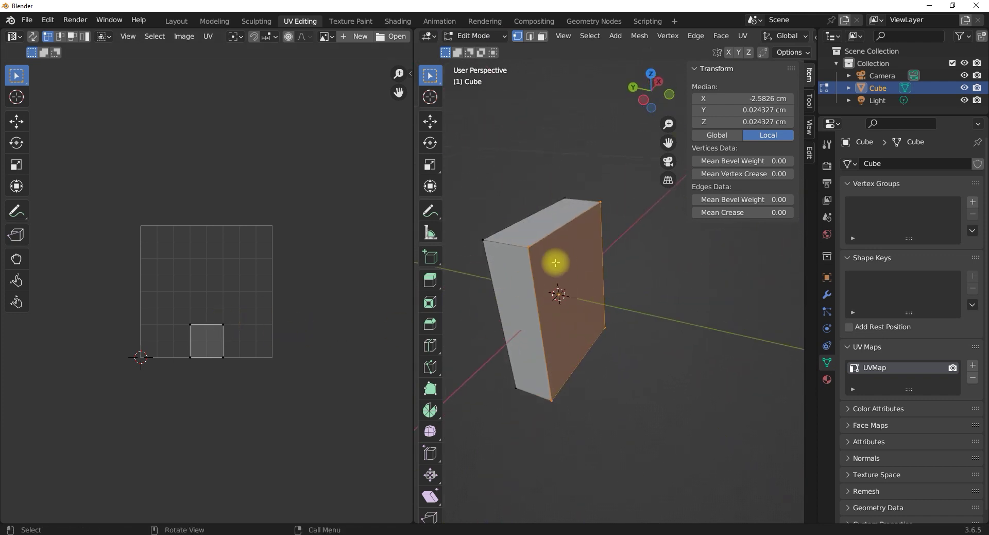
click(533, 230)
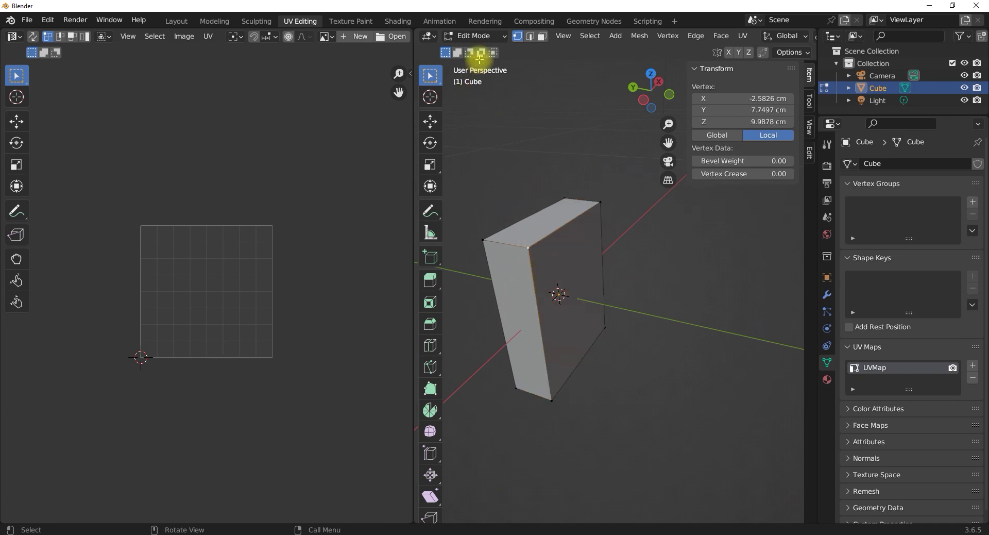
click(541, 36)
Select the cube's top, side and large front faces one at a time to examine their matching UV islands.
click(538, 227)
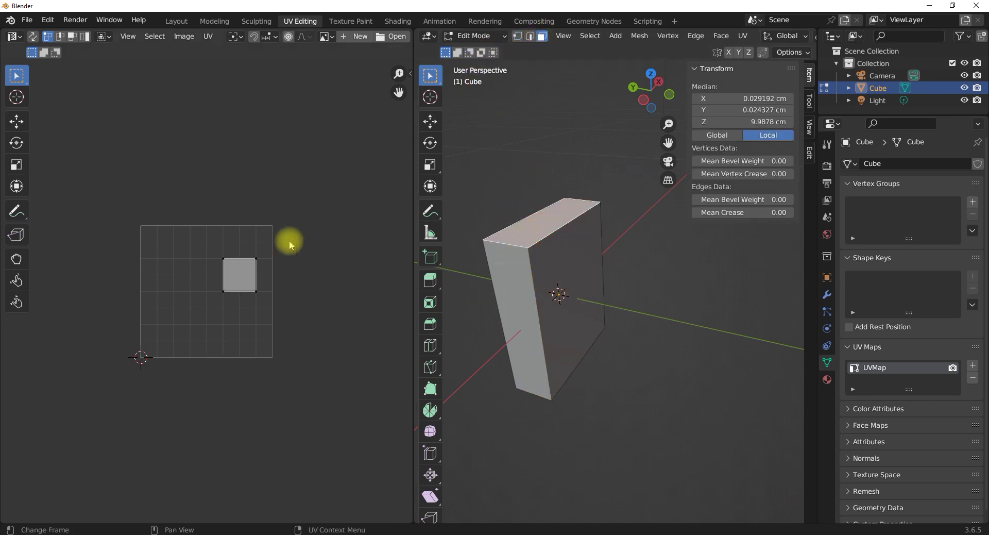
click(521, 293)
click(540, 262)
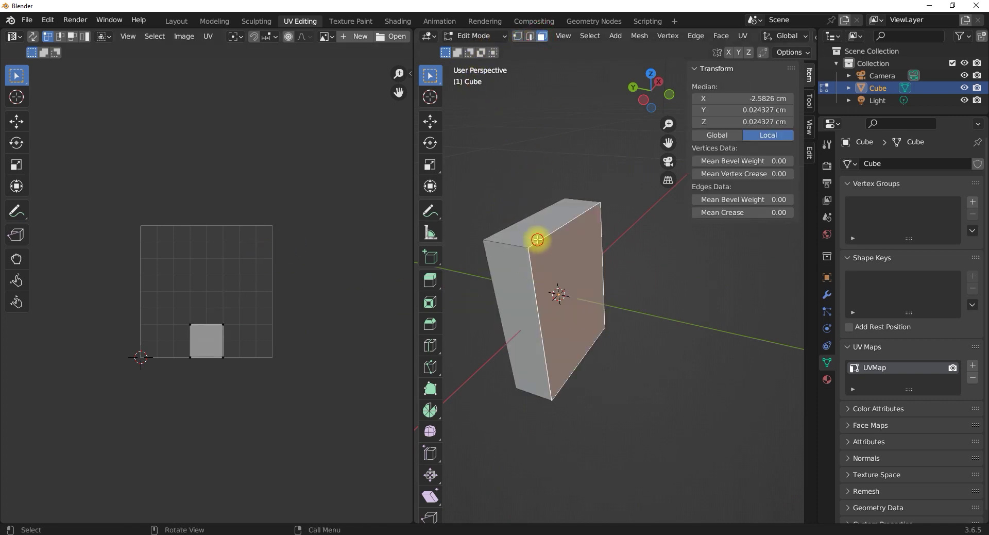
click(553, 259)
middle_drag(563, 260, 531, 253)
click(612, 252)
middle_drag(612, 252, 699, 278)
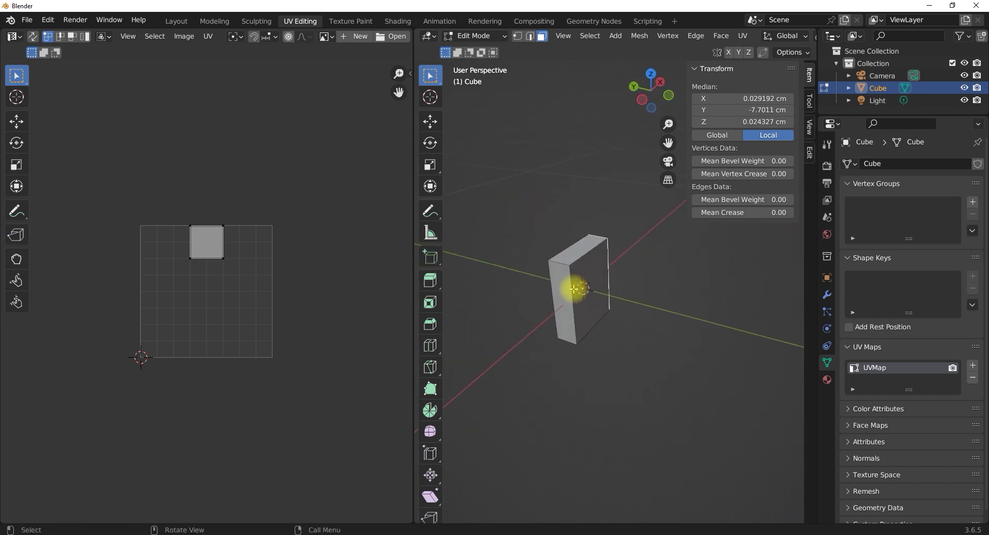
Select all the cube's faces and compare their real proportions with the islands in the UV layout.
key(a)
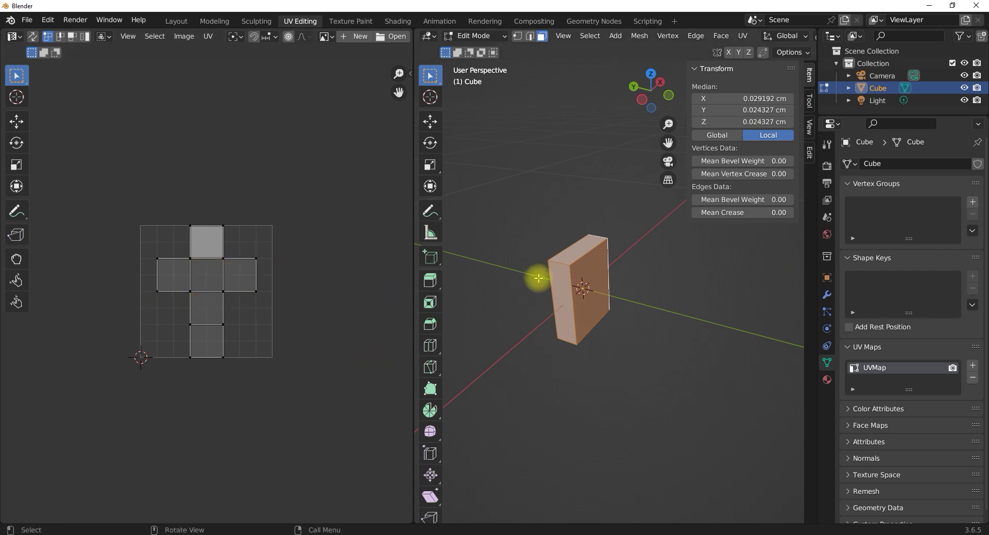
middle_drag(582, 273, 515, 309)
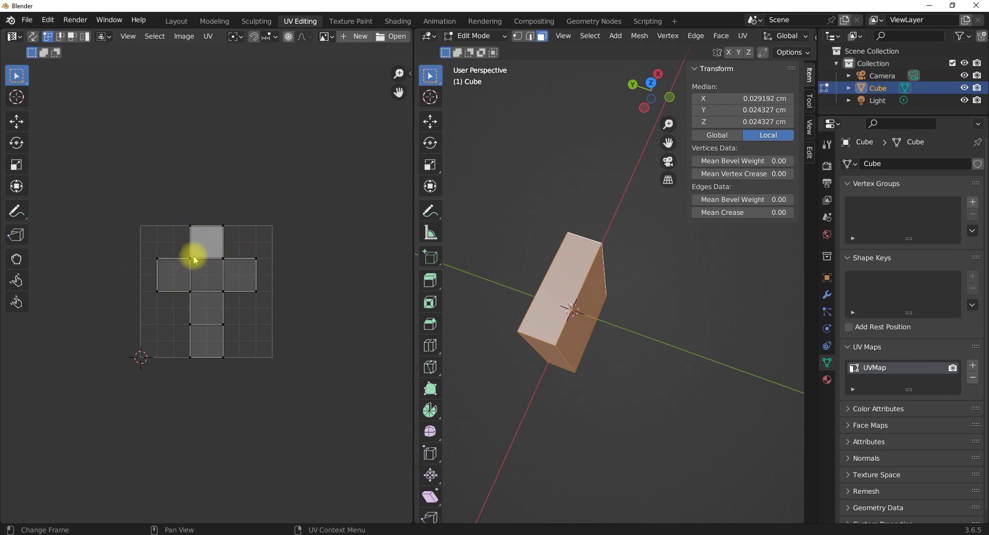
scroll(193, 262, up, 2)
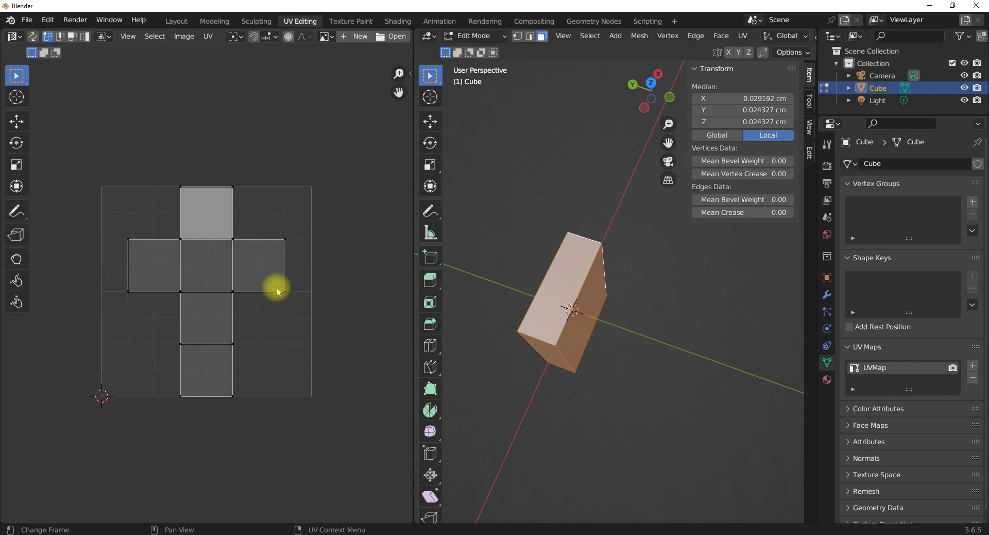
middle_drag(552, 300, 591, 231)
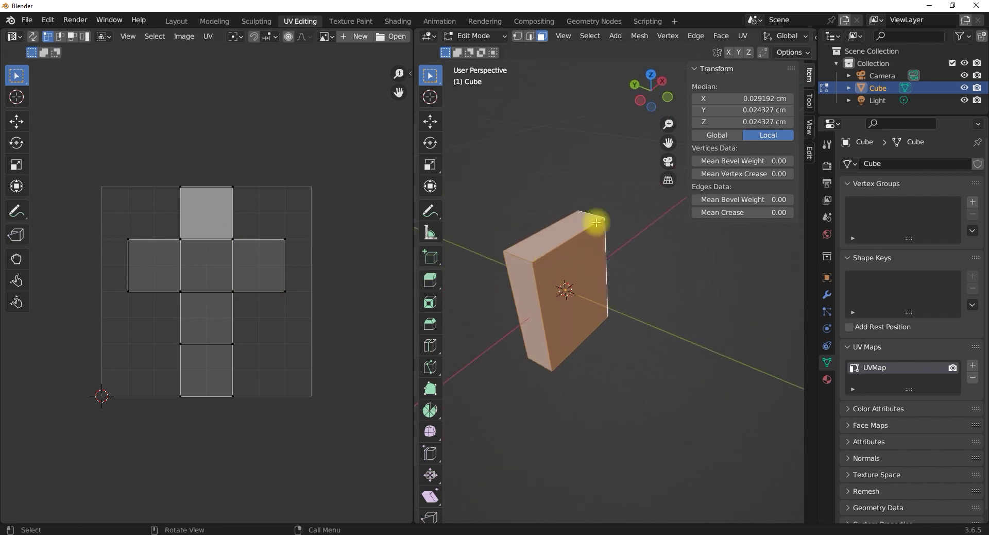
middle_drag(565, 284, 523, 220)
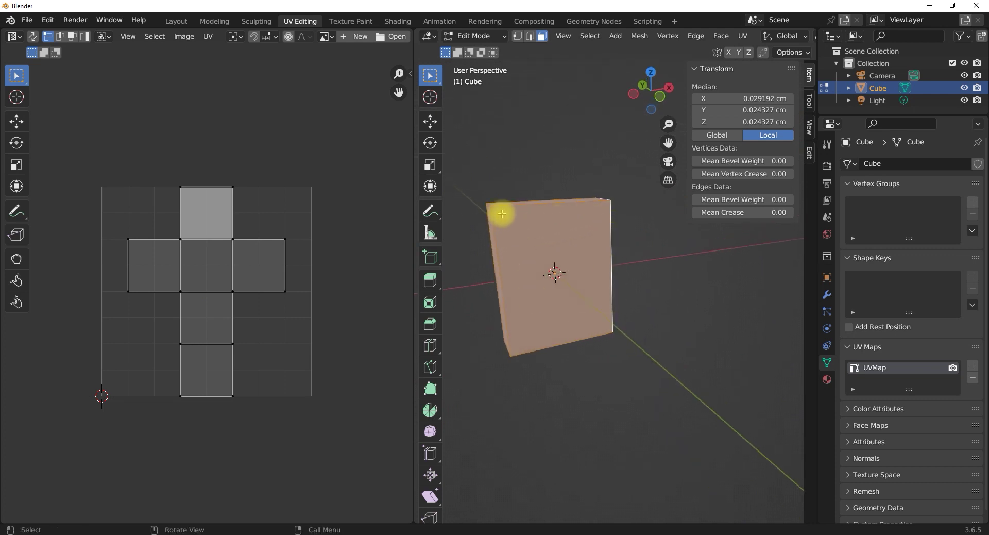
middle_drag(540, 294, 489, 284)
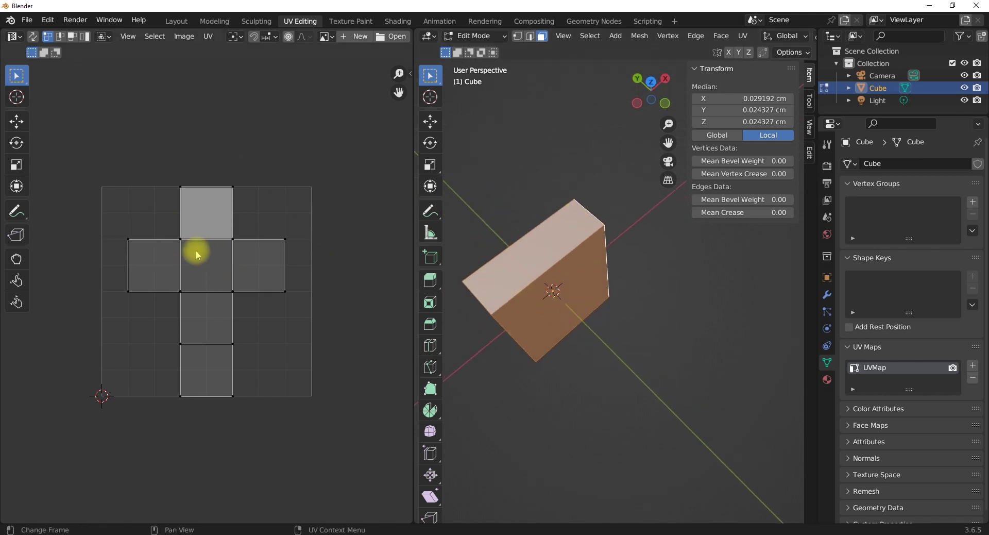
middle_drag(569, 254, 640, 242)
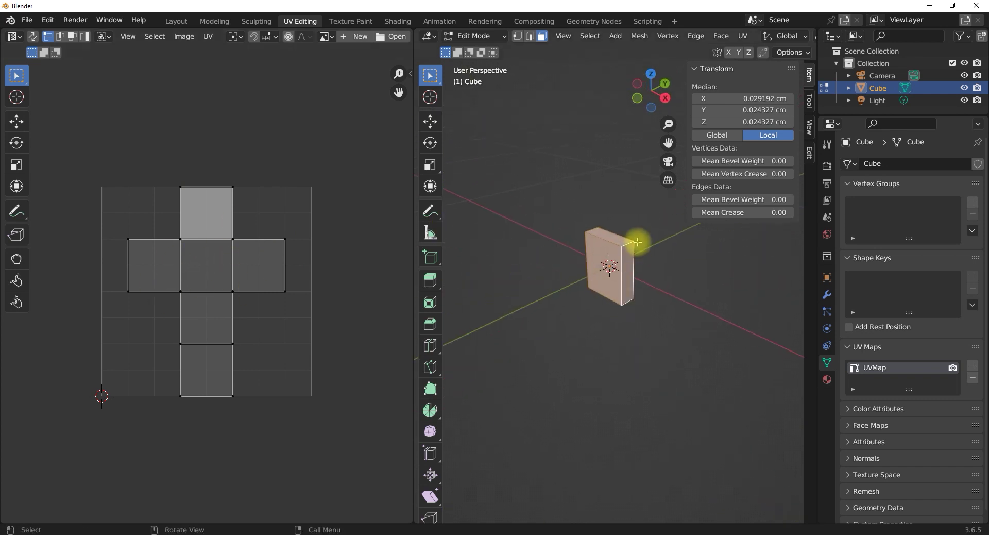
Unwrap all the selected faces of the cube with the standard Unwrap operation.
scroll(640, 241, up, 4)
shift+middle_drag(623, 283, 591, 333)
scroll(594, 300, up, 1)
mouse_move(594, 300)
middle_down()
mouse_move(587, 314)
mouse_move(603, 316)
middle_up()
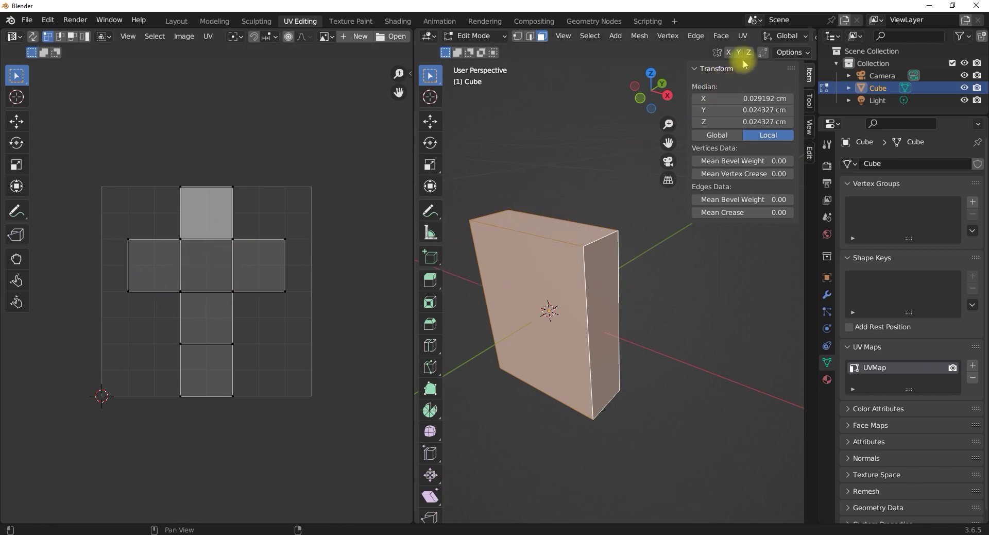
click(744, 36)
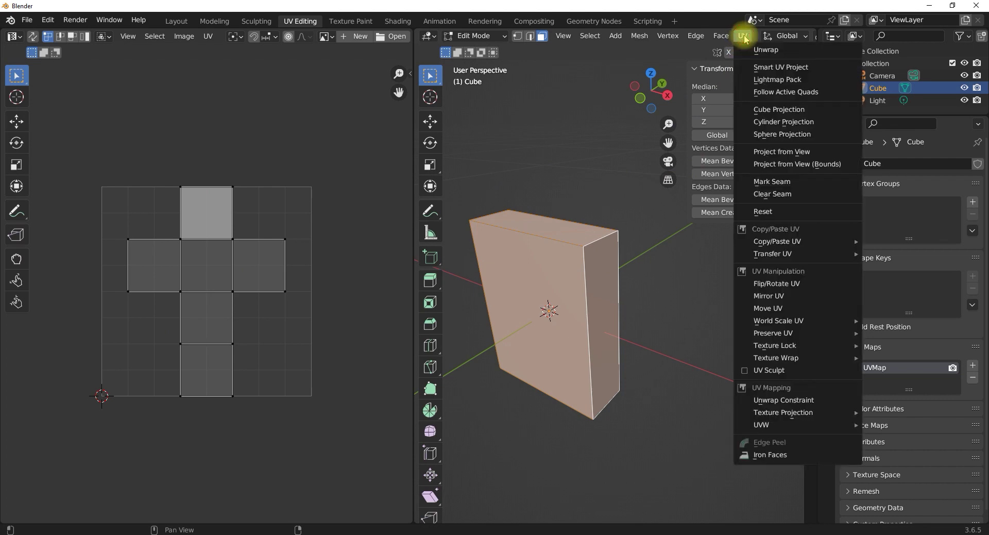
click(771, 50)
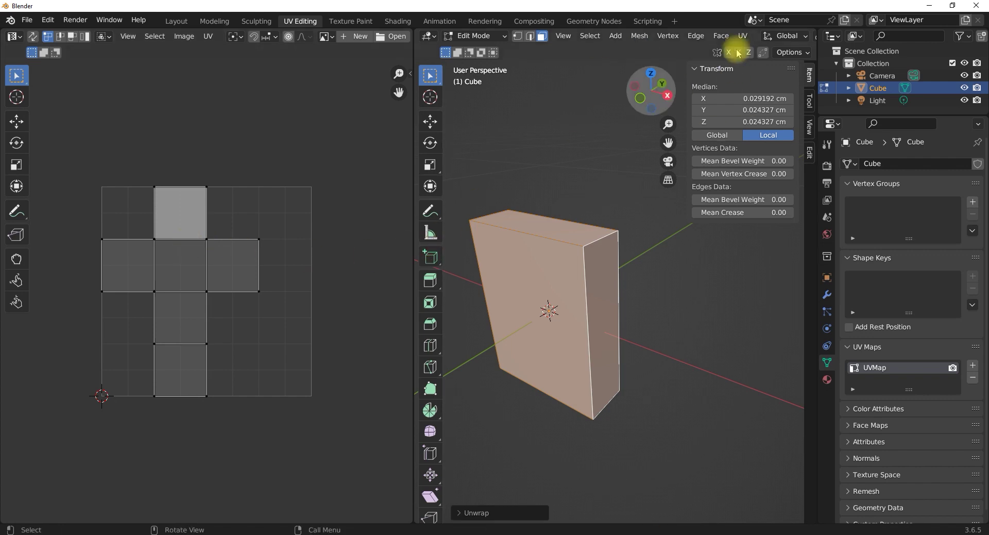
Unwrap all the selected faces of the cube with Smart UV Project, using a 66° angle limit and zero island margin.
click(746, 36)
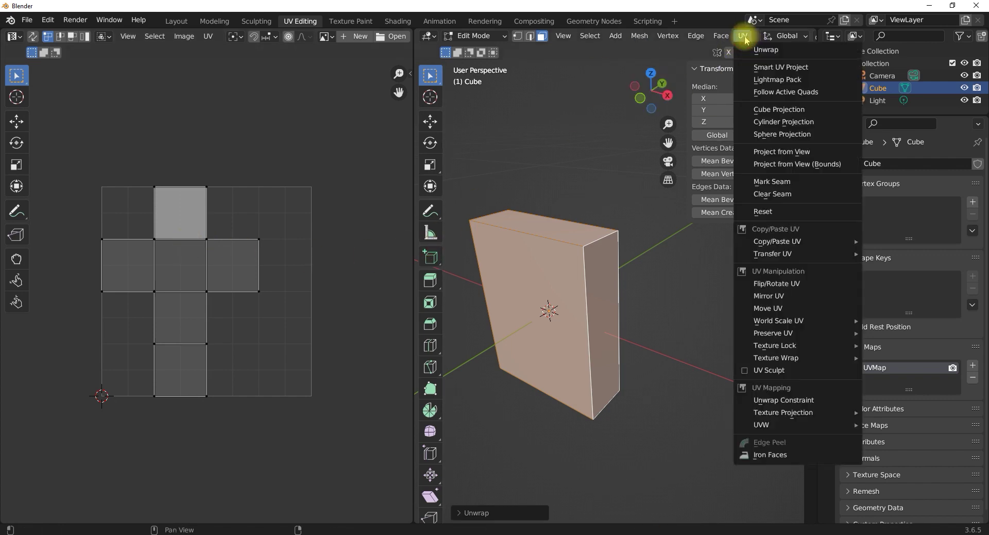
click(743, 37)
click(780, 67)
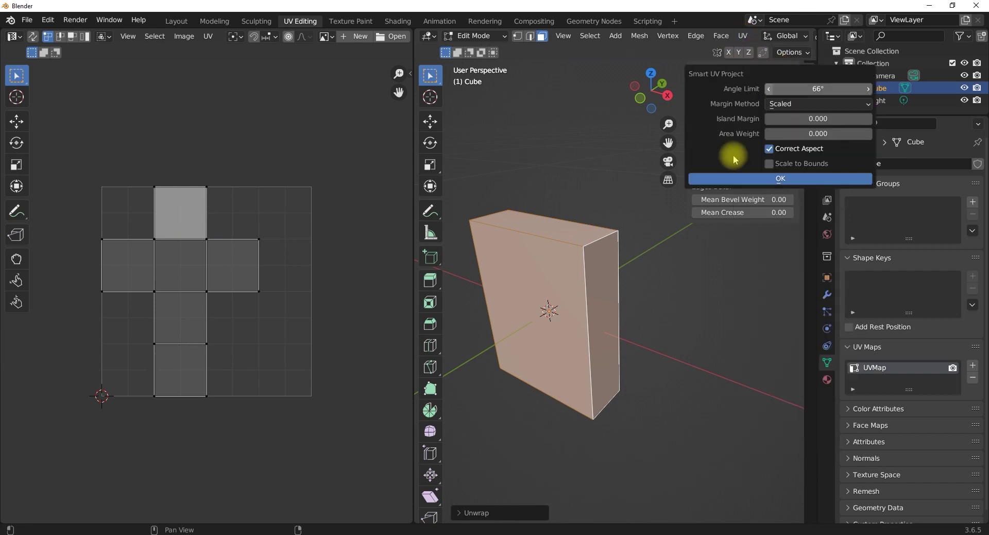
click(778, 180)
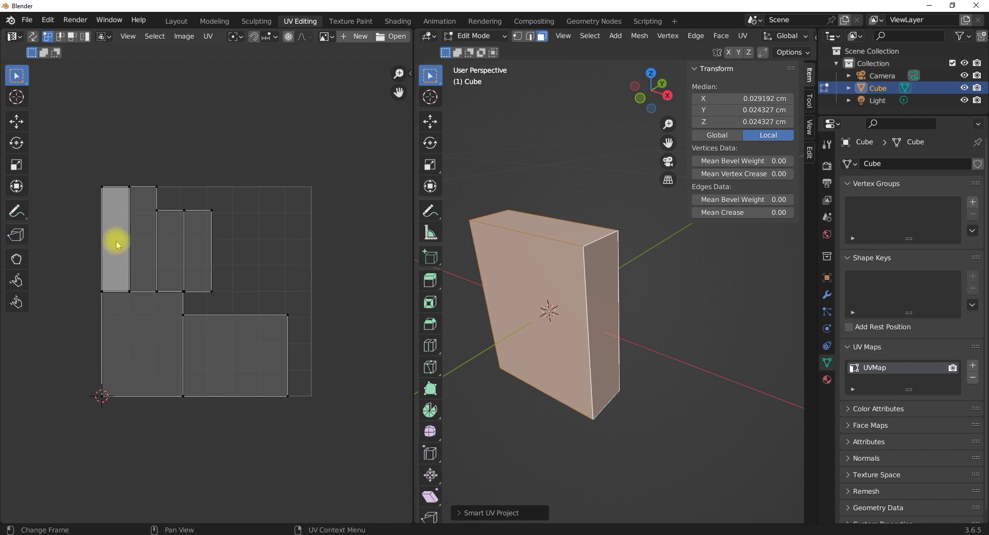
Examine the box from several angles and compare its face proportions with the Smart UV Project islands.
middle_drag(541, 304, 645, 367)
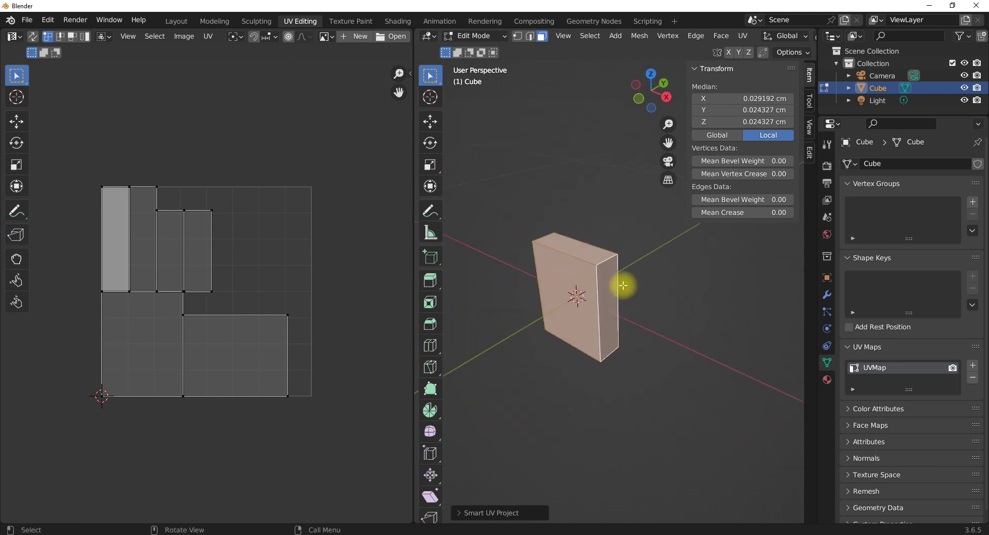
scroll(592, 305, up, 4)
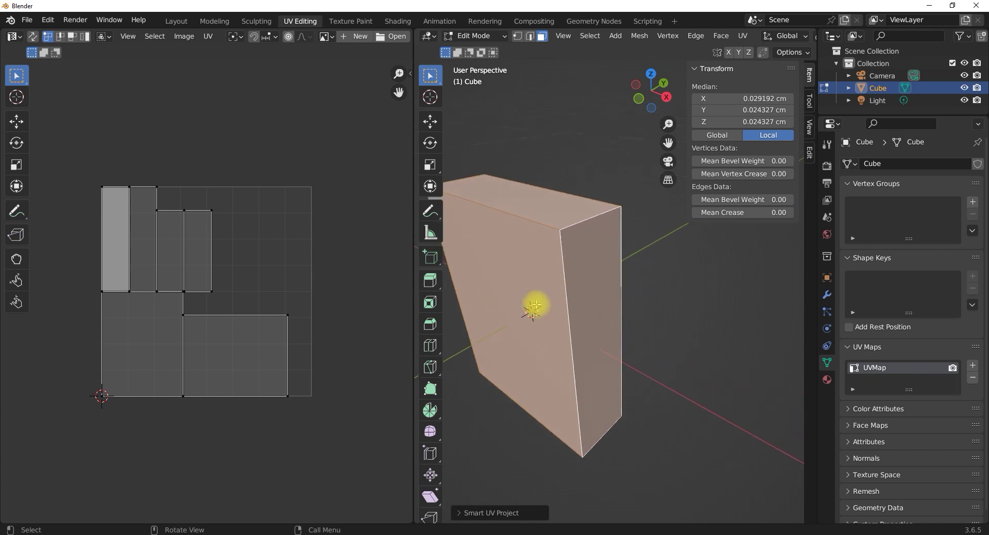
scroll(542, 208, down, 3)
middle_drag(557, 311, 435, 362)
middle_drag(595, 320, 577, 294)
scroll(584, 289, up, 3)
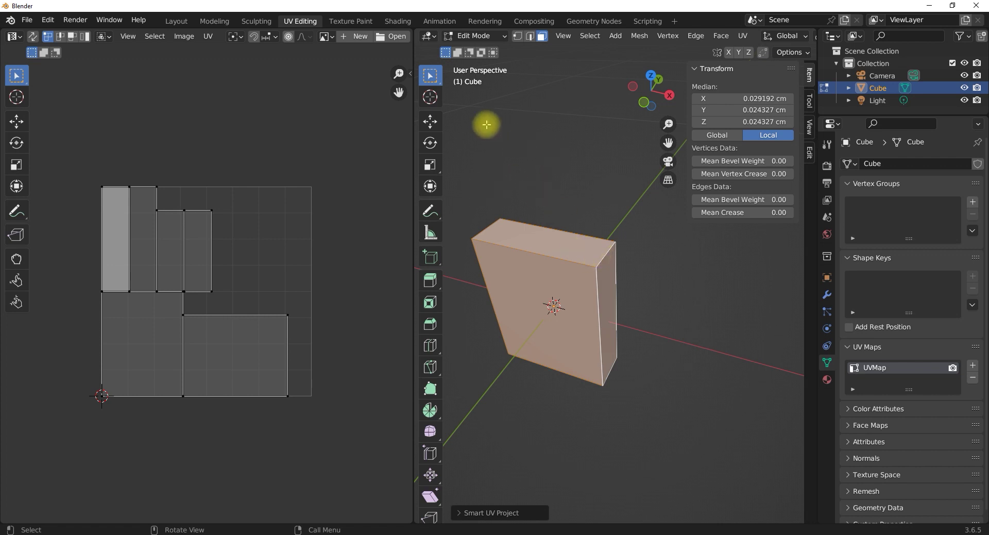
shift+middle_drag(559, 278, 564, 282)
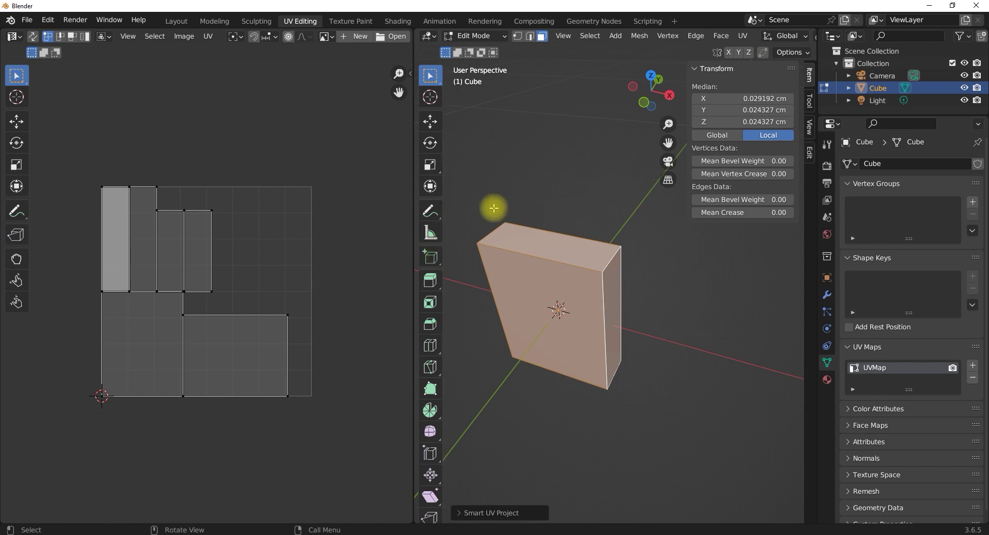
middle_drag(592, 269, 592, 270)
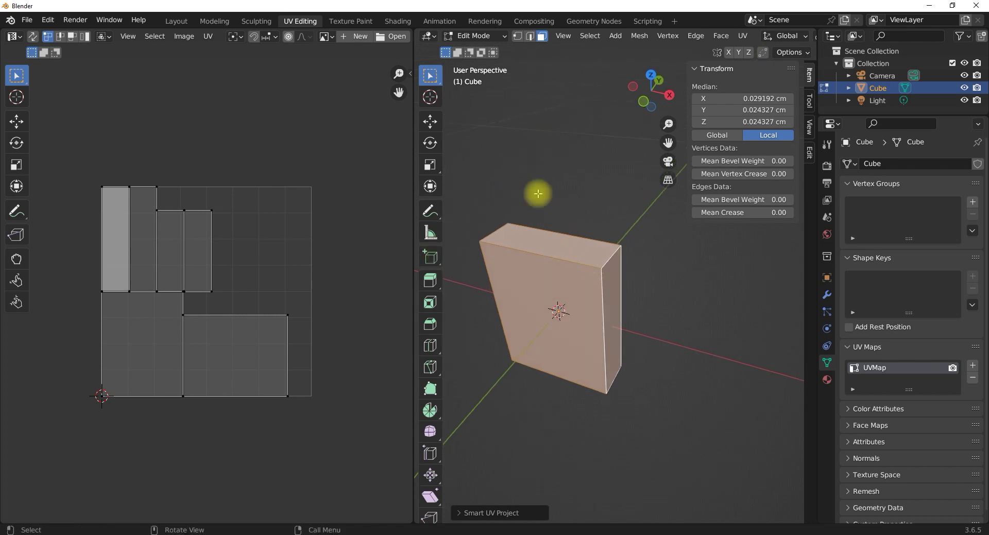
Change to edge selection and select the four edges around the box's top face.
click(530, 37)
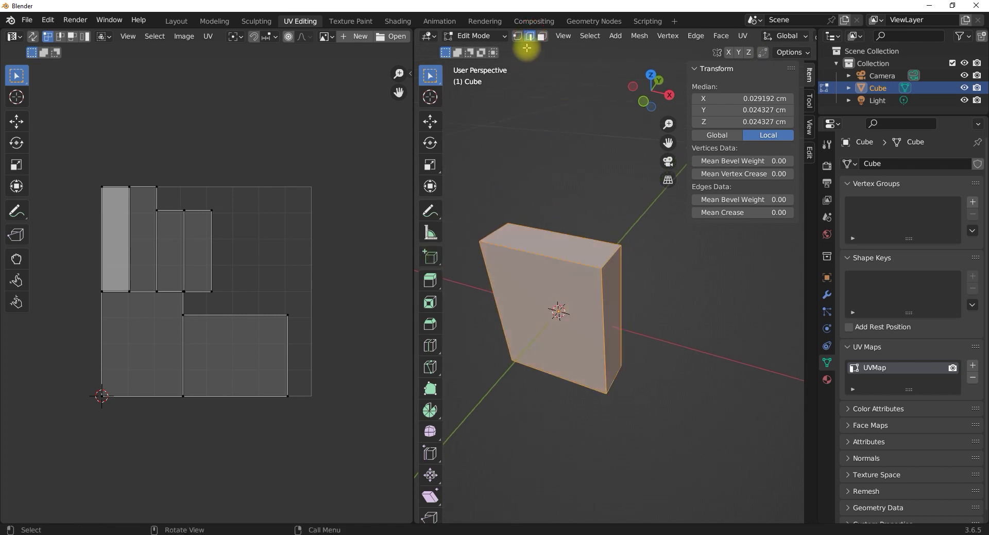
click(545, 257)
shift+click(610, 256)
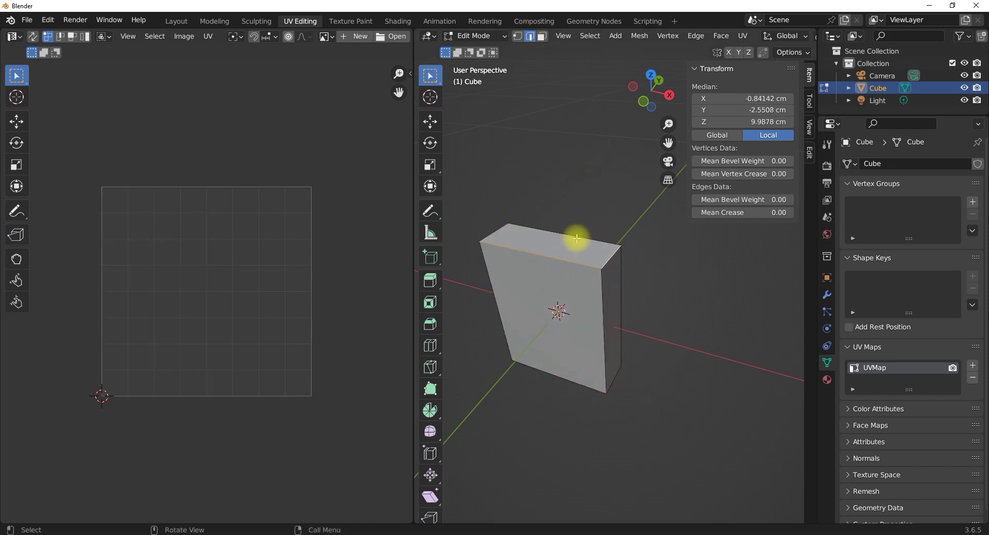
shift+click(495, 231)
Add the four edges around the box's bottom face to the edge selection.
middle_drag(514, 260, 569, 246)
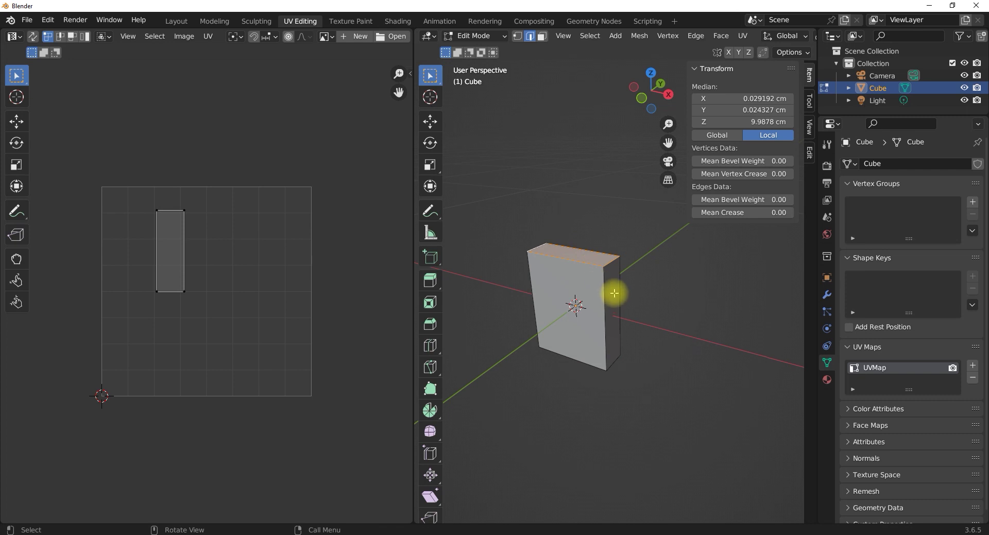
mouse_move(605, 304)
middle_down()
mouse_move(591, 305)
mouse_move(594, 280)
mouse_move(595, 290)
middle_up()
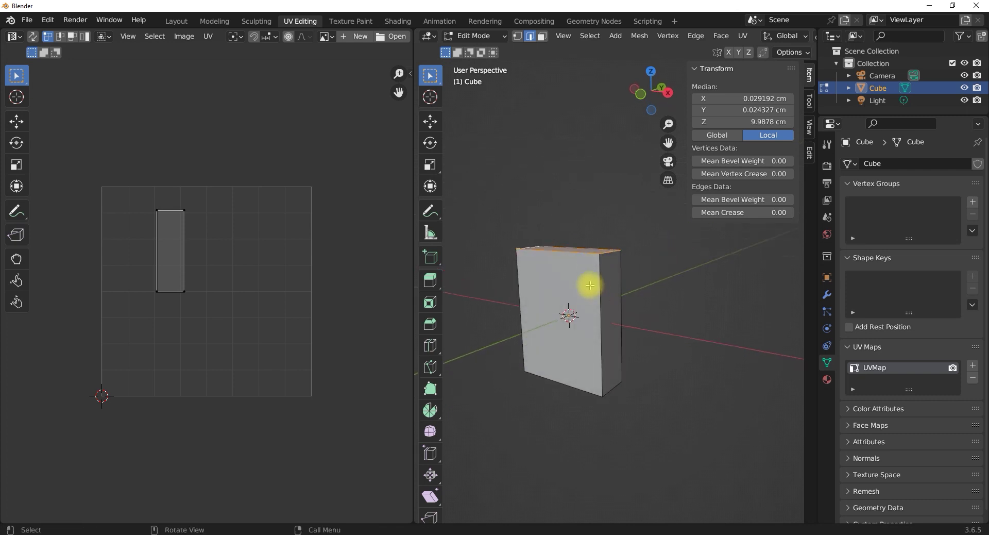
mouse_move(599, 286)
middle_down()
mouse_move(592, 302)
mouse_move(597, 278)
middle_up()
scroll(570, 298, up, 3)
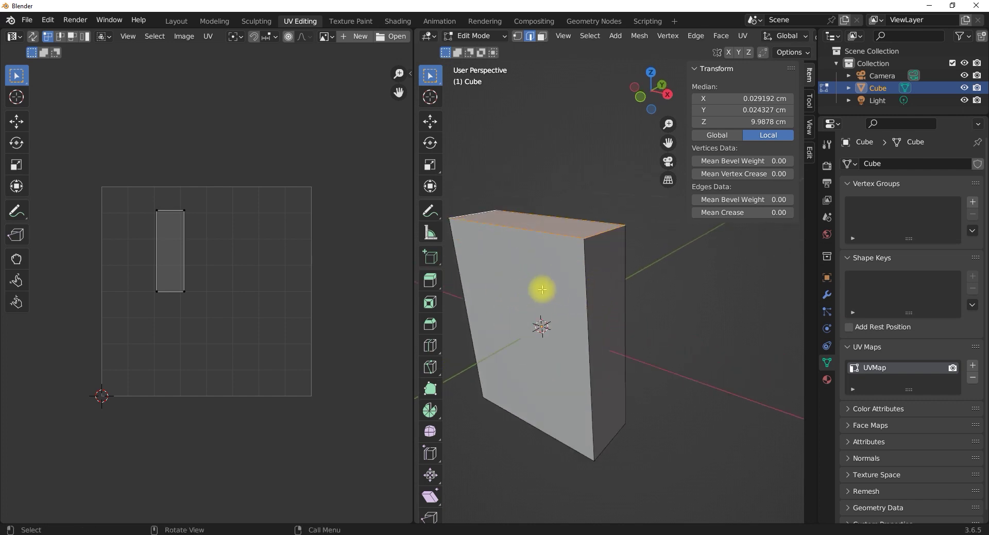
middle_drag(583, 246, 554, 280)
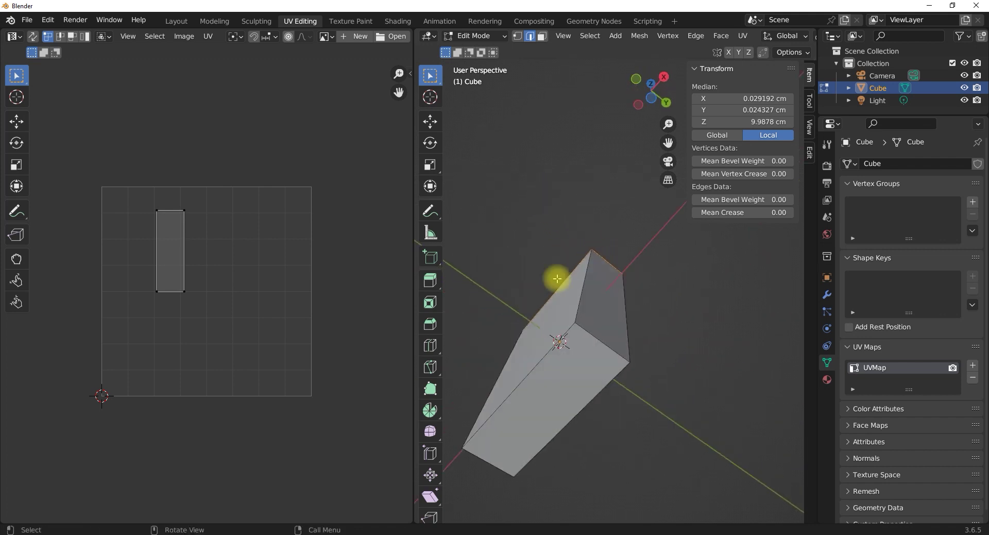
shift+click(541, 362)
shift+click(591, 335)
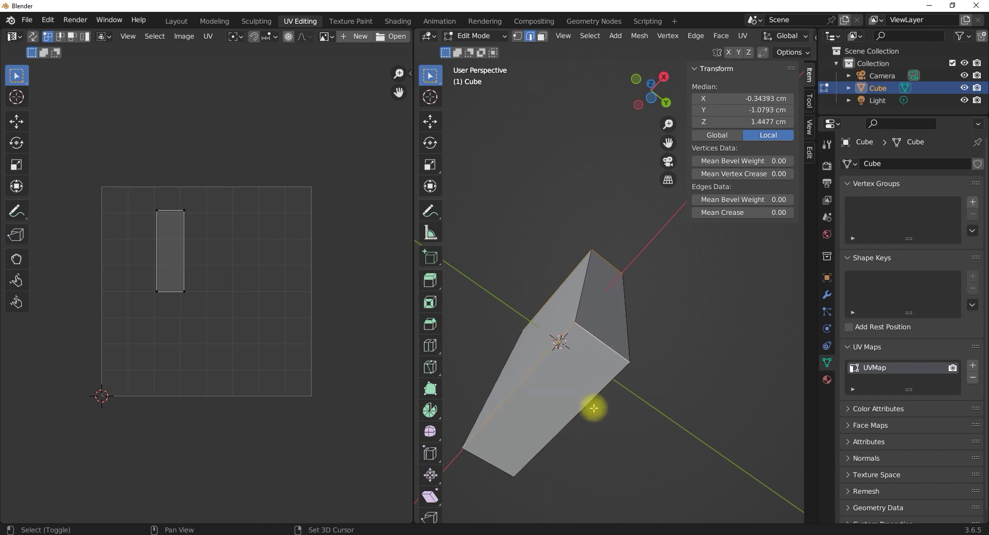
shift+click(579, 413)
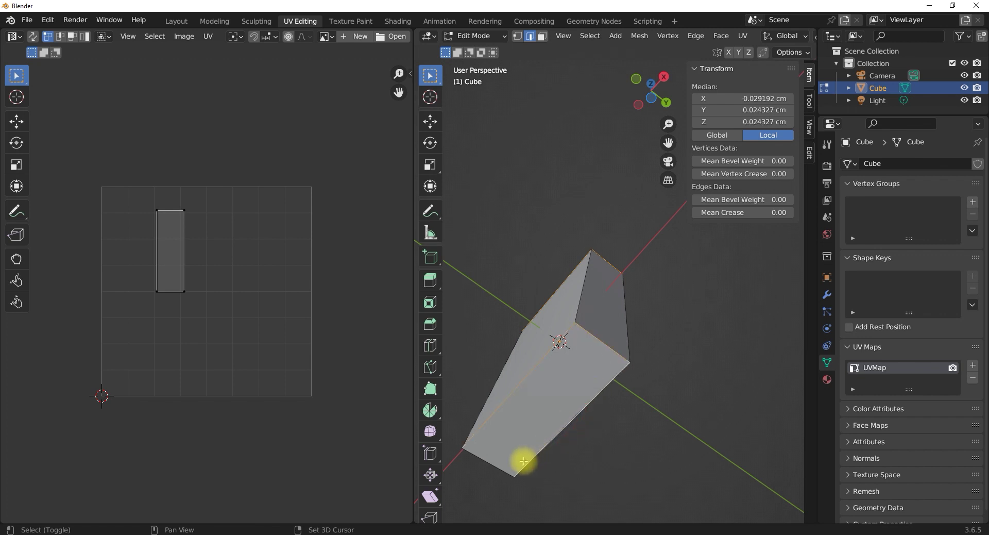
shift+click(490, 464)
middle_drag(537, 371, 607, 349)
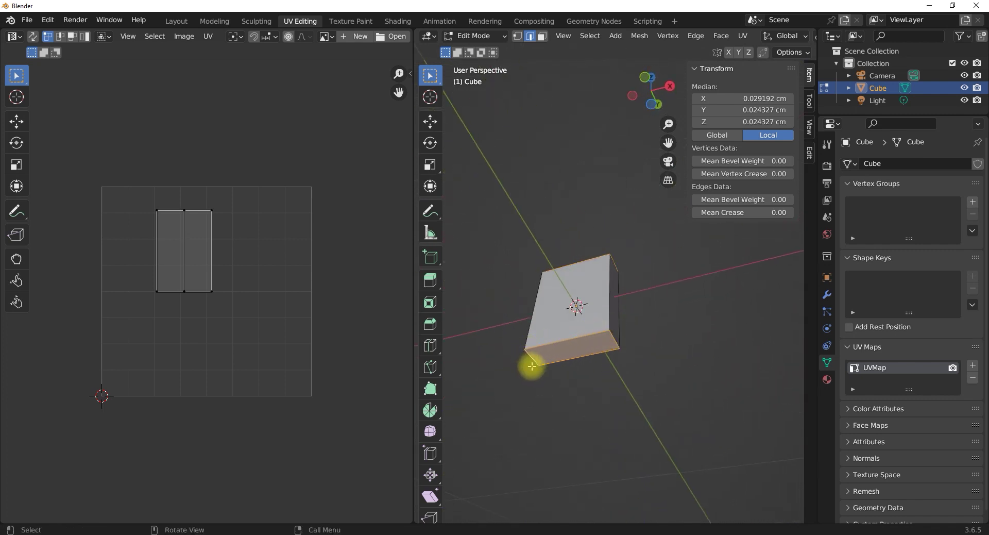
Add the vertical edges at two opposite corners of the box to the selection and mark all selected edges as seams.
middle_drag(586, 336, 550, 291)
scroll(593, 286, up, 2)
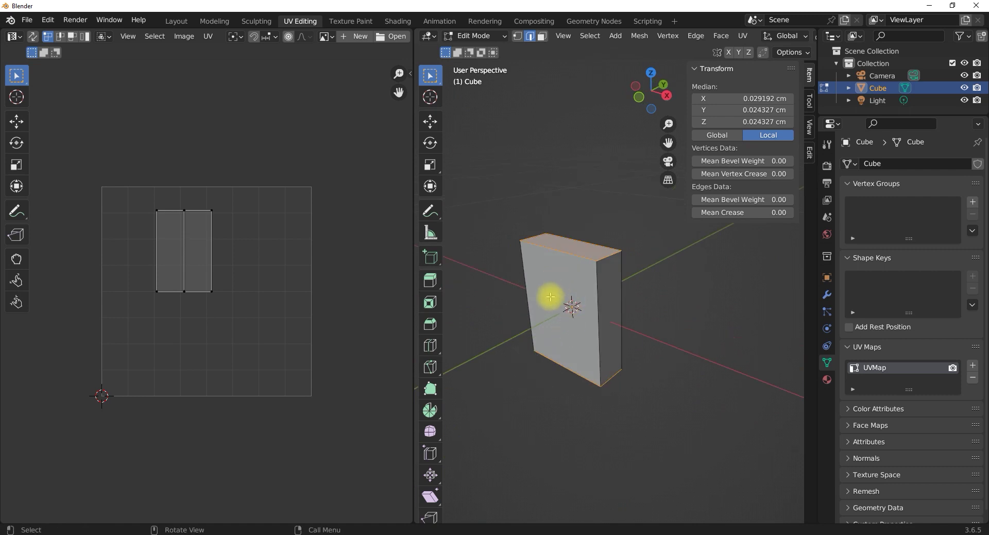
middle_drag(603, 307, 501, 297)
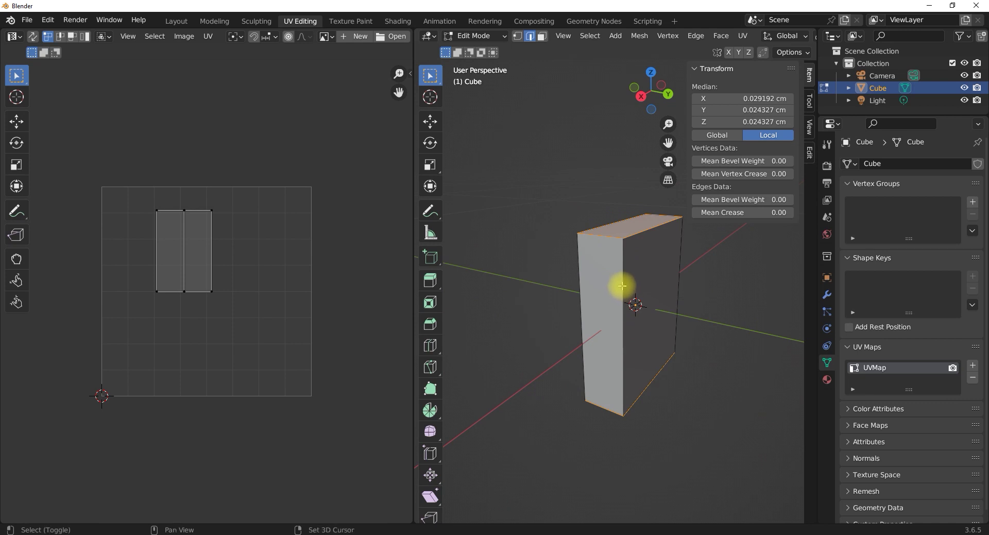
middle_drag(621, 319, 781, 319)
middle_drag(628, 305, 489, 312)
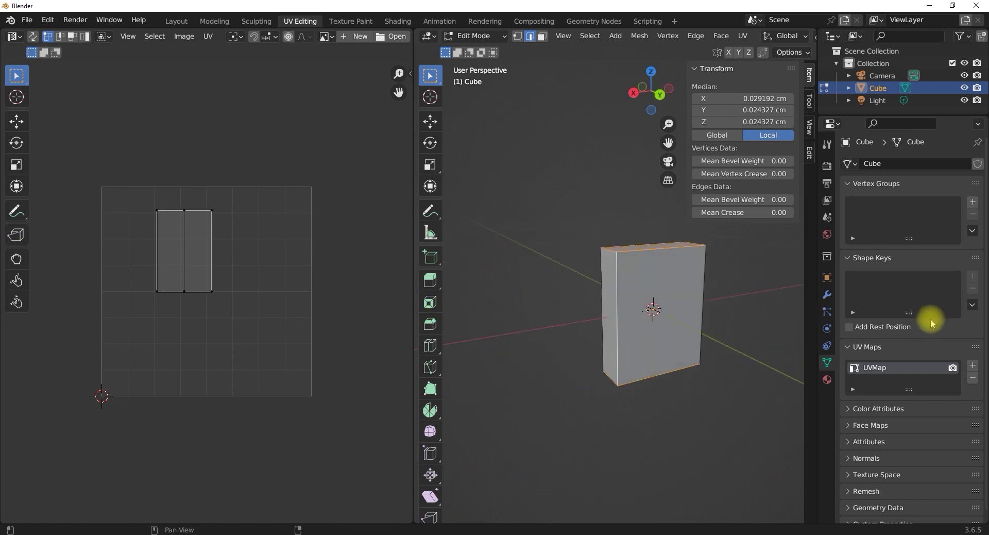
mouse_move(638, 309)
middle_down()
mouse_move(674, 309)
mouse_move(589, 302)
mouse_move(616, 270)
mouse_move(499, 329)
mouse_move(592, 329)
mouse_move(559, 312)
mouse_move(666, 298)
mouse_move(651, 194)
mouse_move(673, 331)
mouse_move(641, 323)
middle_up()
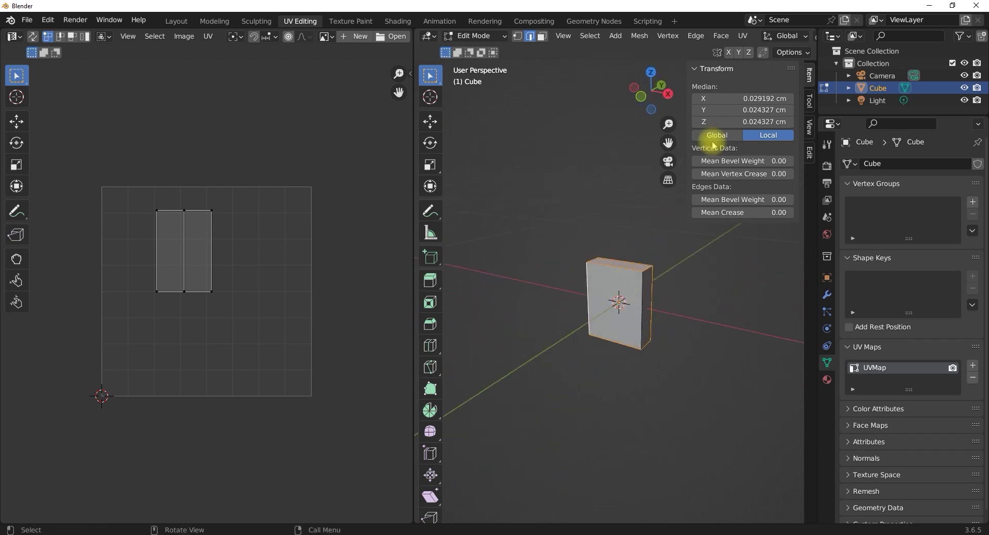
click(743, 37)
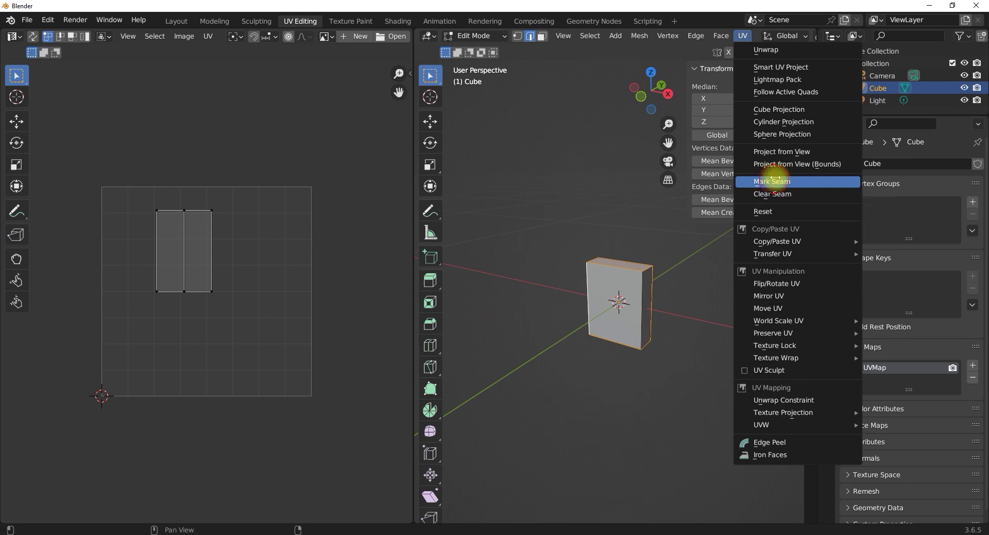
click(775, 186)
Inspect the marked seams around the box's top, bottom and vertical corners.
scroll(662, 281, up, 4)
middle_drag(662, 282, 706, 288)
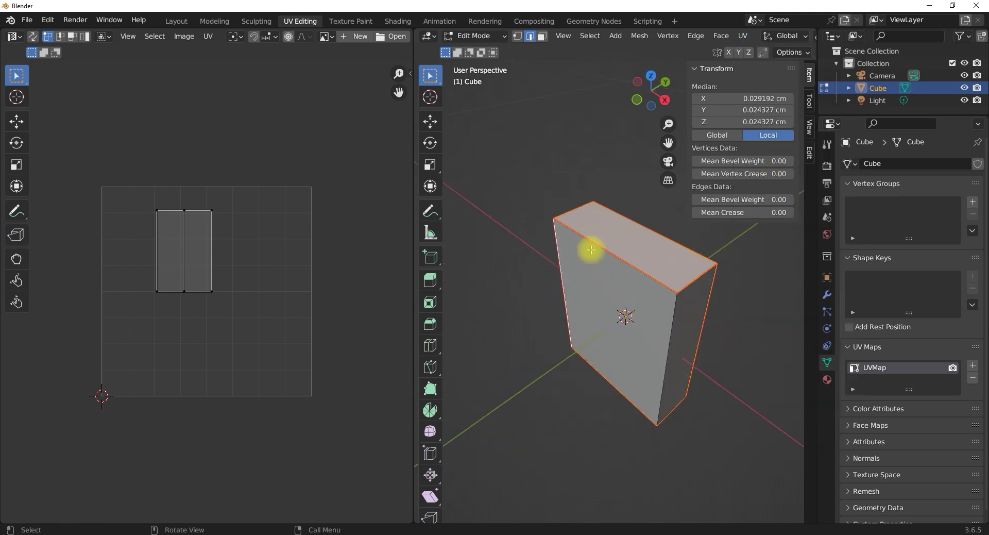
mouse_move(649, 275)
middle_down()
mouse_move(654, 254)
mouse_move(593, 230)
mouse_move(633, 276)
mouse_move(668, 249)
mouse_move(654, 258)
mouse_move(680, 307)
mouse_move(639, 288)
middle_up()
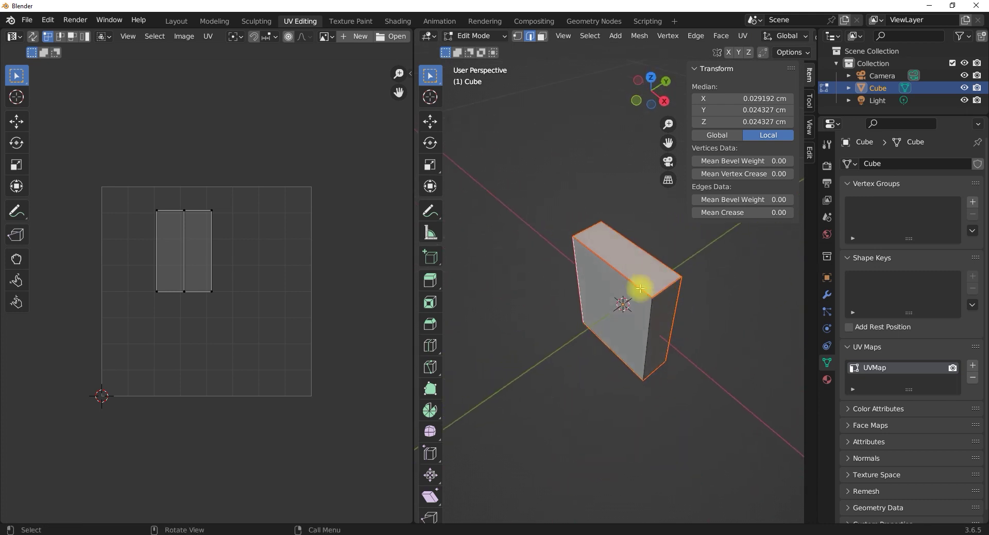
middle_drag(592, 223, 647, 307)
scroll(651, 306, up, 4)
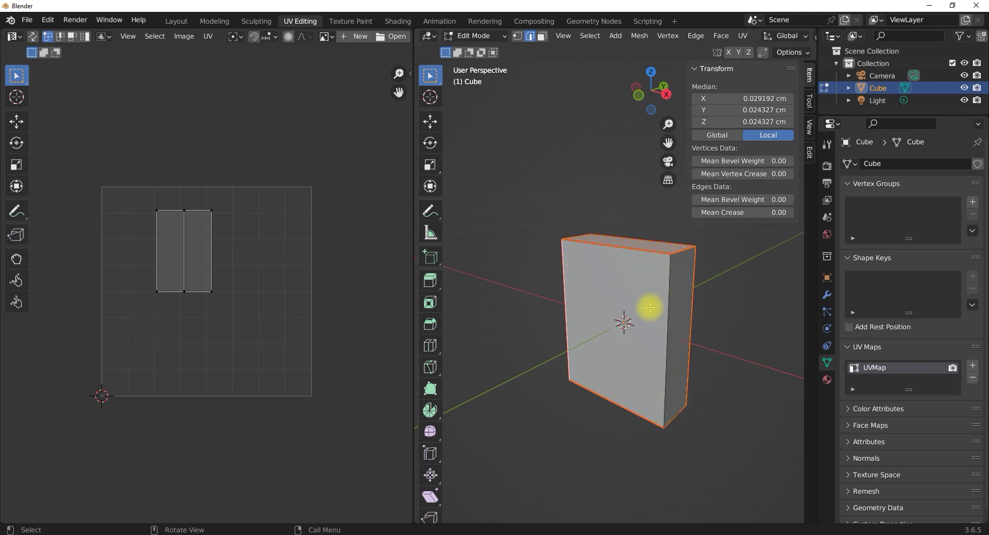
scroll(638, 350, down, 5)
middle_drag(639, 349, 669, 326)
scroll(633, 315, up, 4)
scroll(632, 315, down, 3)
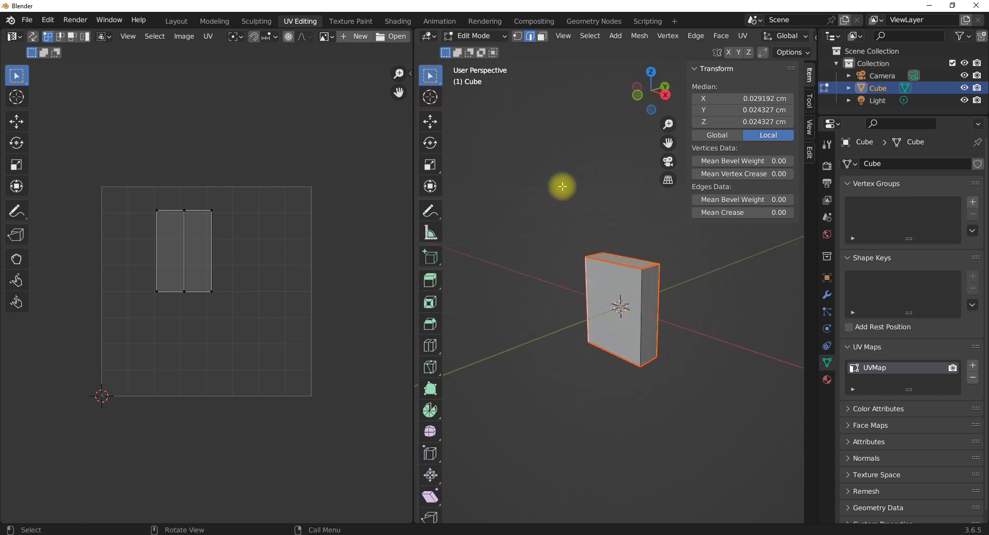
Run the standard Unwrap operation with the seam edges still selected.
click(742, 37)
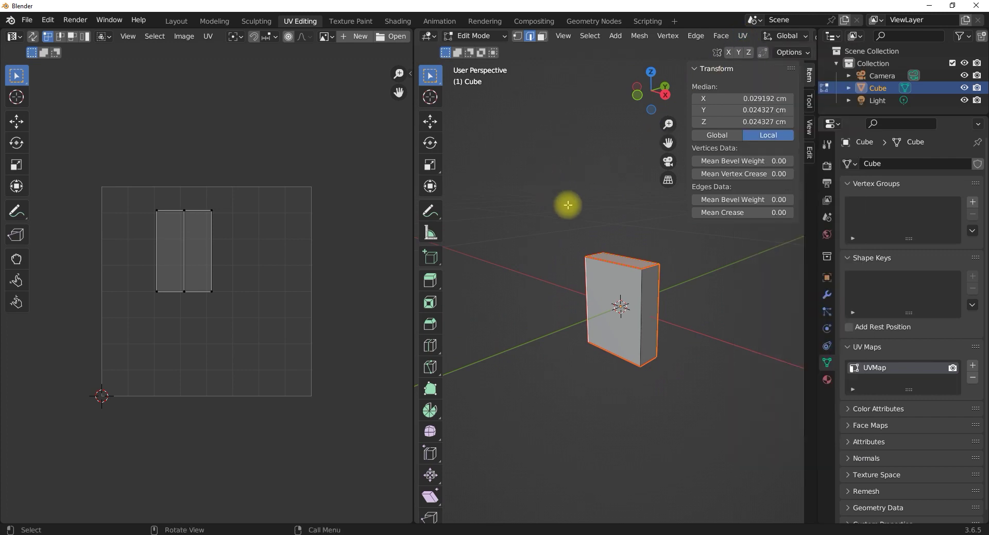
key(u)
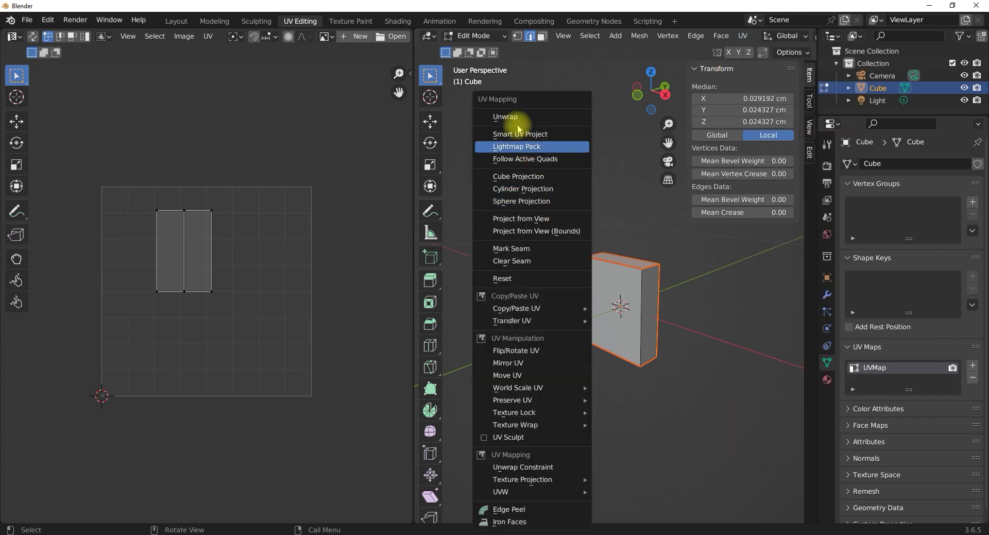
click(742, 36)
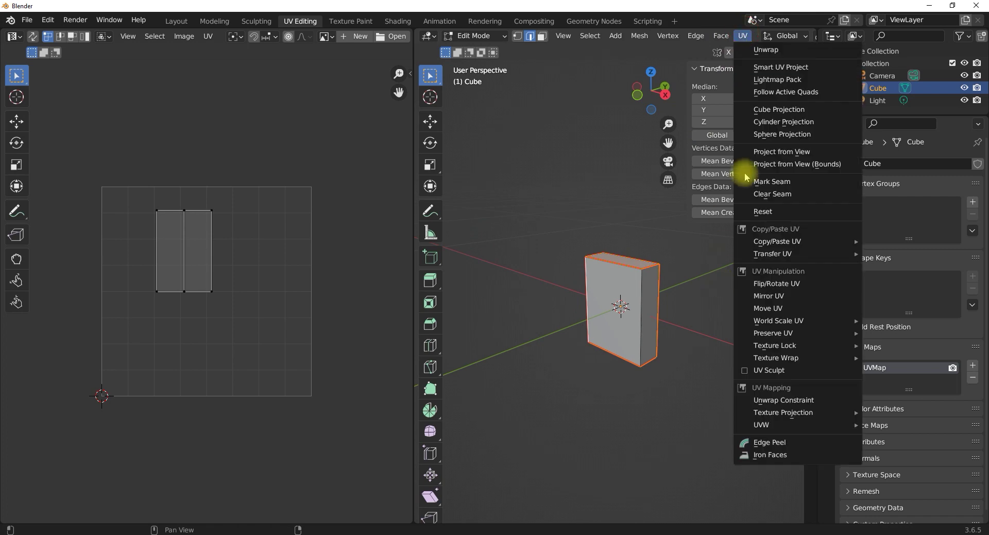
key(u)
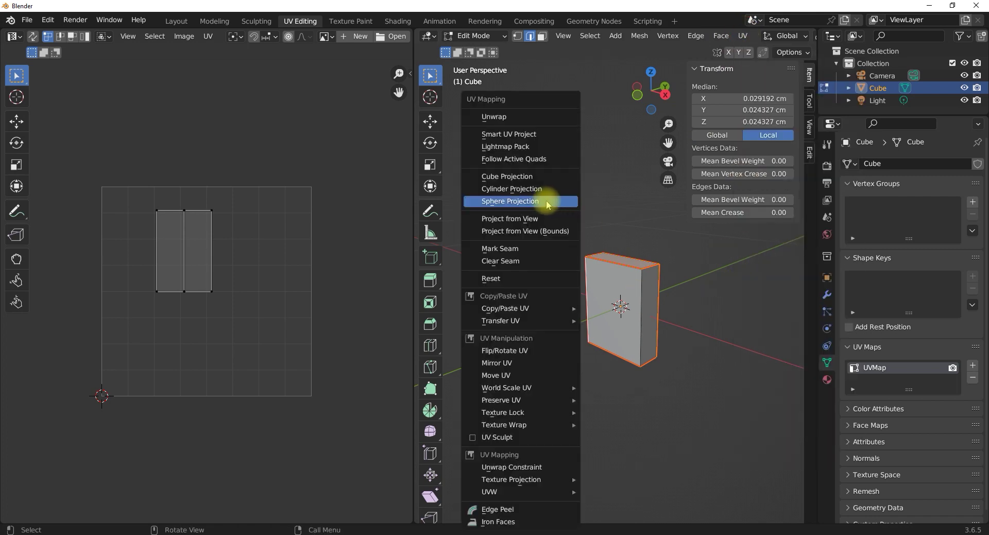
click(502, 117)
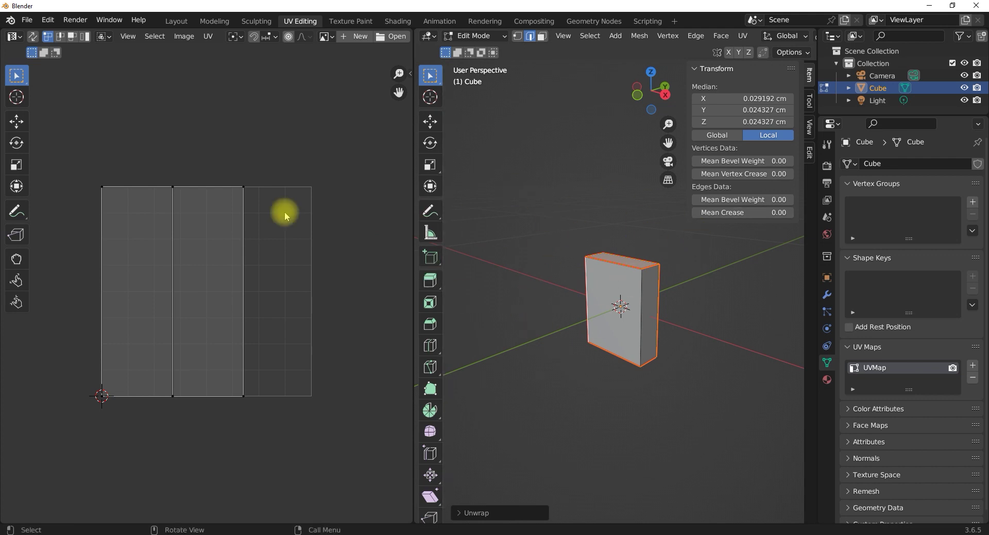
Select all faces of the box in face selection mode and run the standard Unwrap along the marked seams.
middle_drag(573, 316, 592, 344)
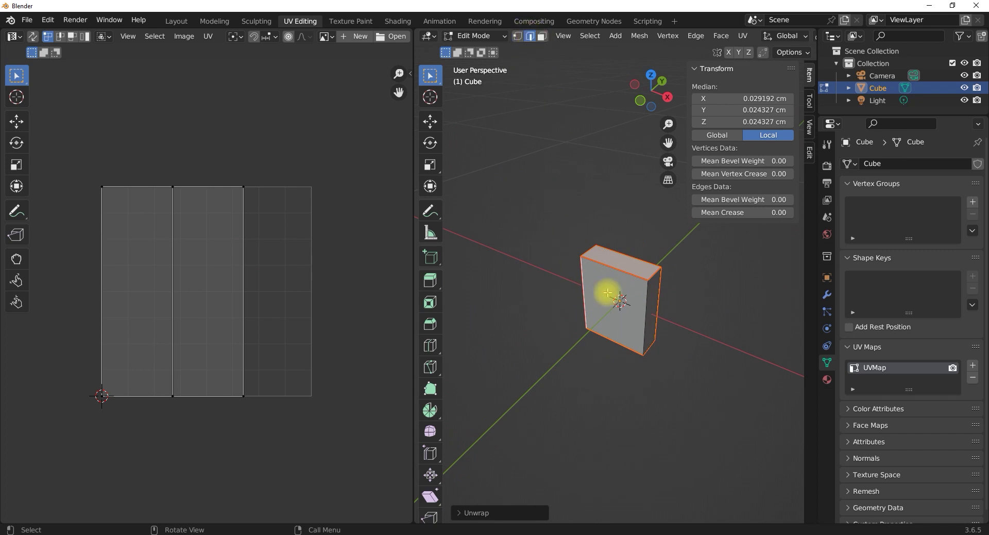
middle_drag(605, 289, 585, 194)
click(542, 37)
middle_drag(602, 243, 623, 283)
key(a)
scroll(630, 319, up, 5)
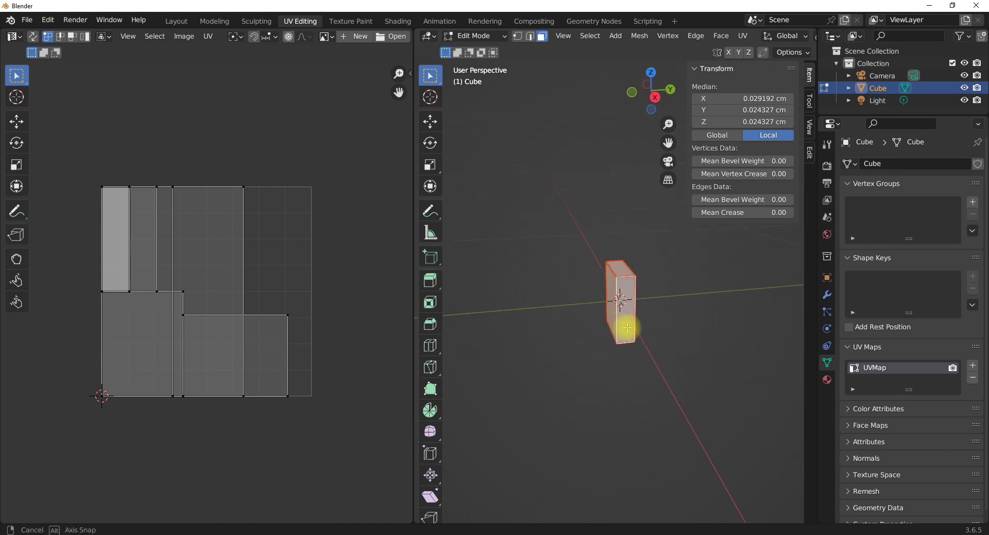
middle_drag(598, 285, 615, 283)
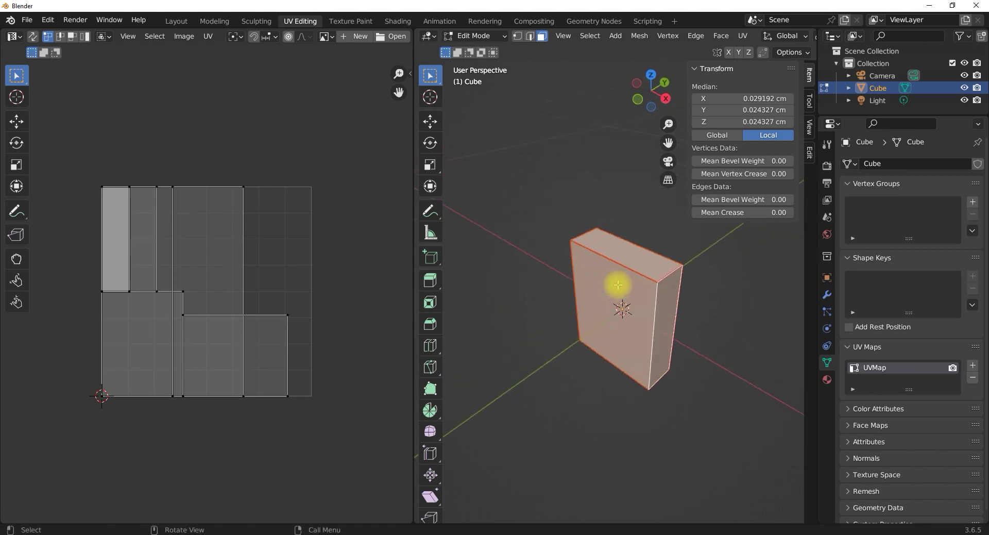
key(u)
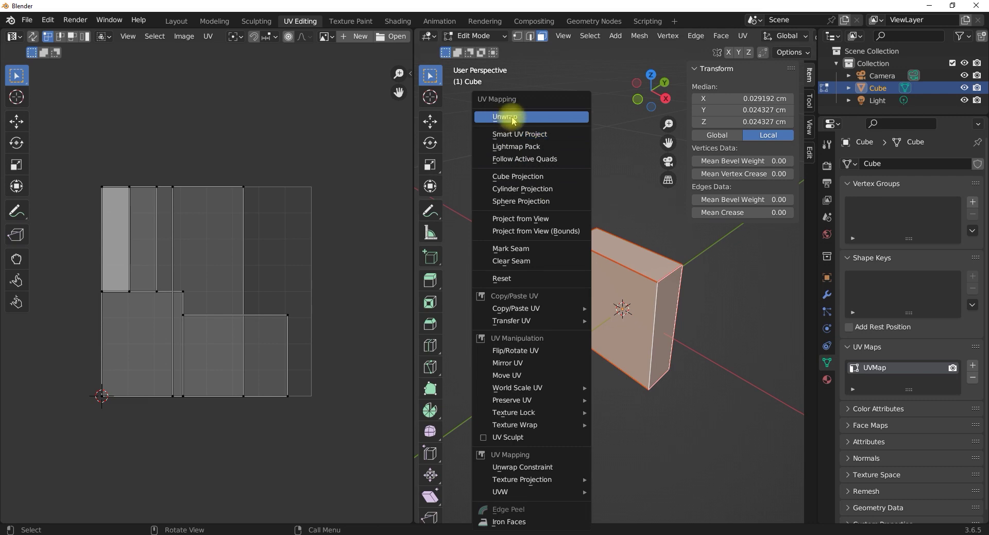
click(505, 118)
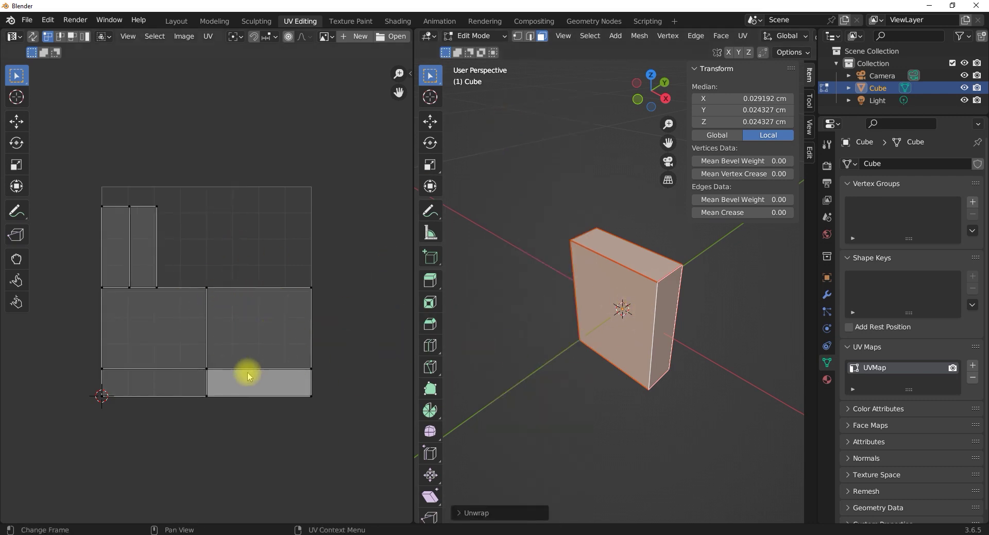
scroll(284, 353, up, 2)
scroll(281, 396, down, 3)
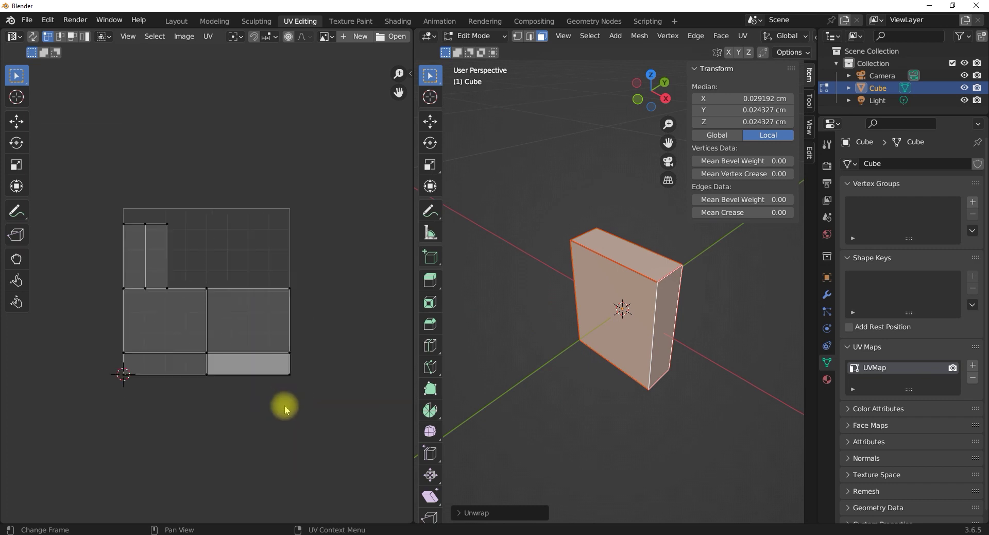
scroll(65, 337, up, 1)
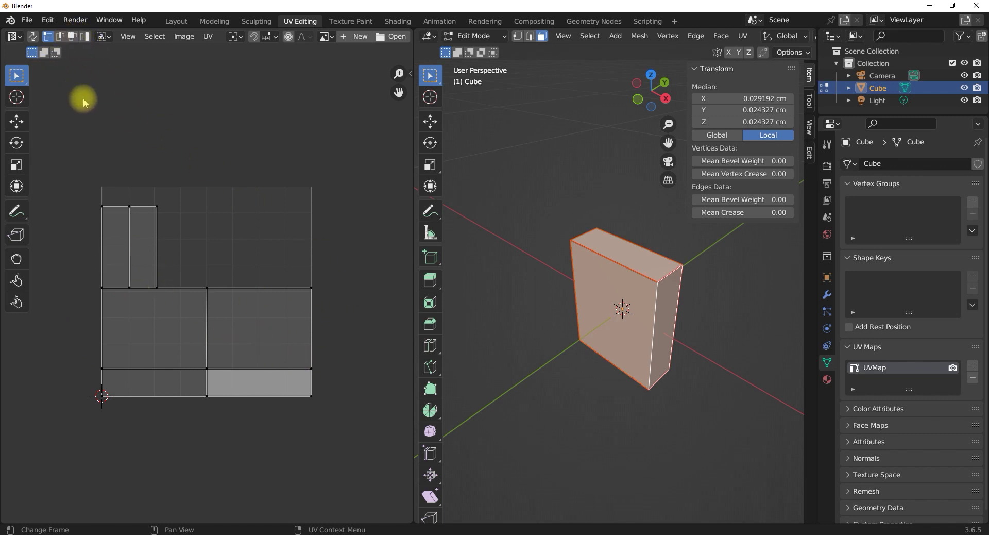
Set the UV editor to face selection, select one linked island of a large and a narrow face, and toggle the mesh selection off and on.
click(71, 38)
key(l)
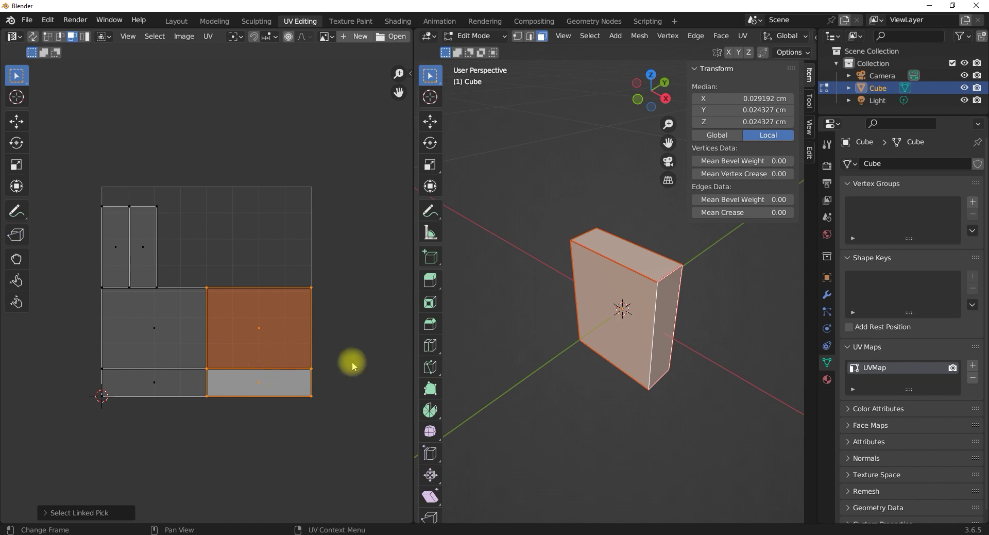
middle_drag(608, 346, 547, 242)
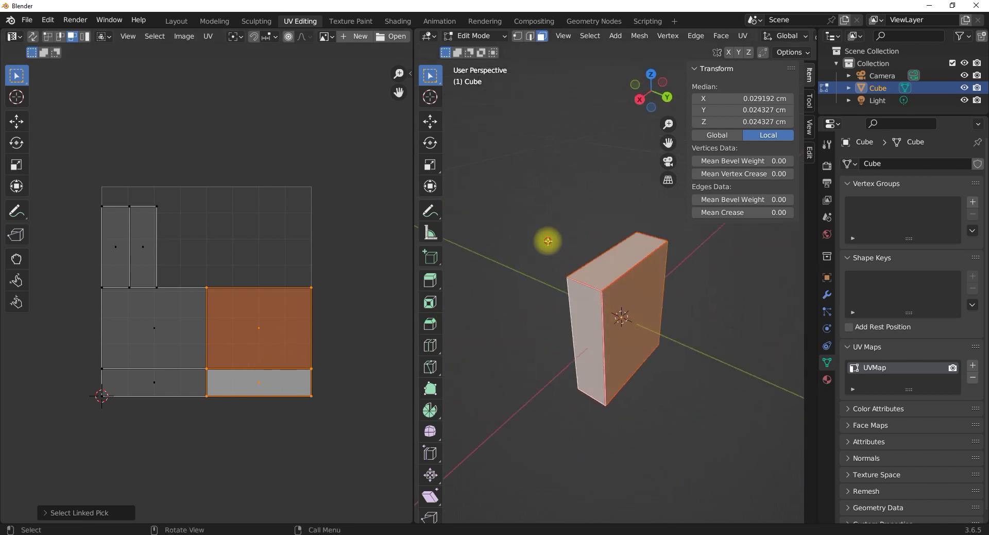
click(547, 242)
middle_drag(530, 335, 618, 331)
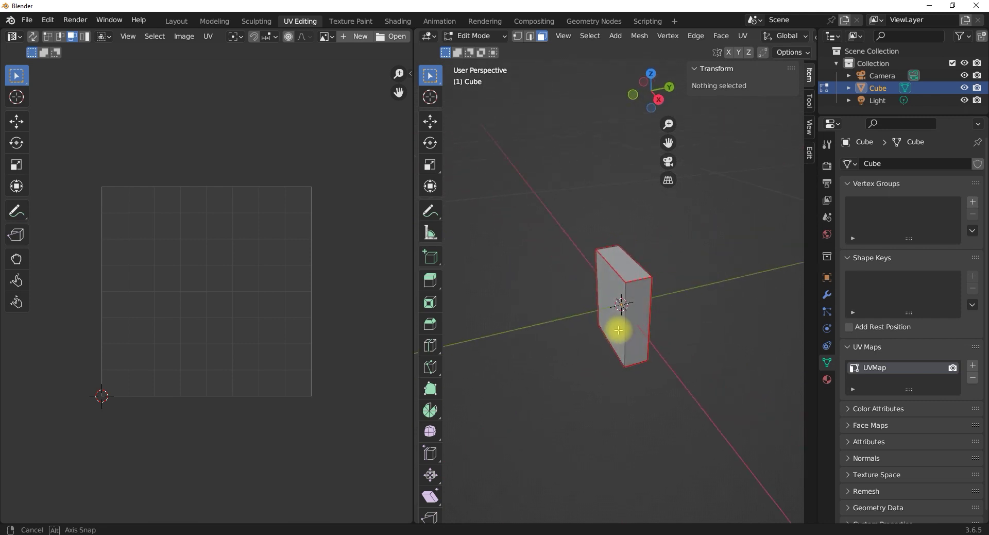
click(633, 313)
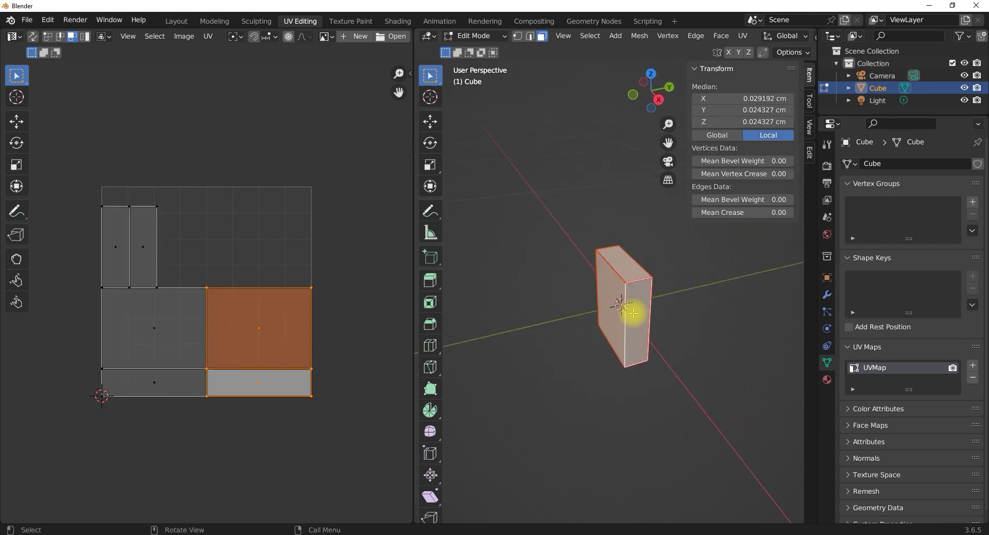
Pick the remaining linked UV islands one at a time to examine how the box's faces are grouped, leaving no UVs selected.
click(159, 339)
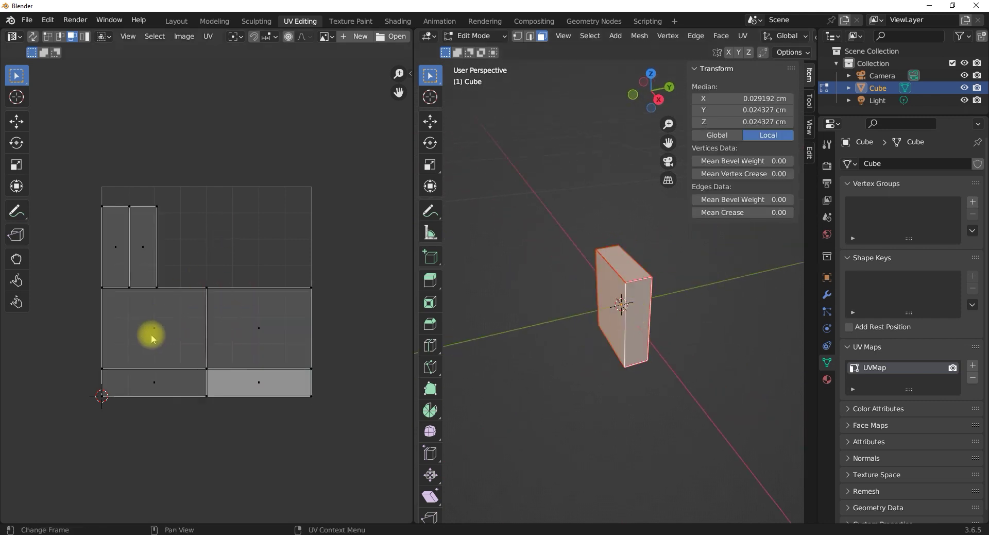
key(l)
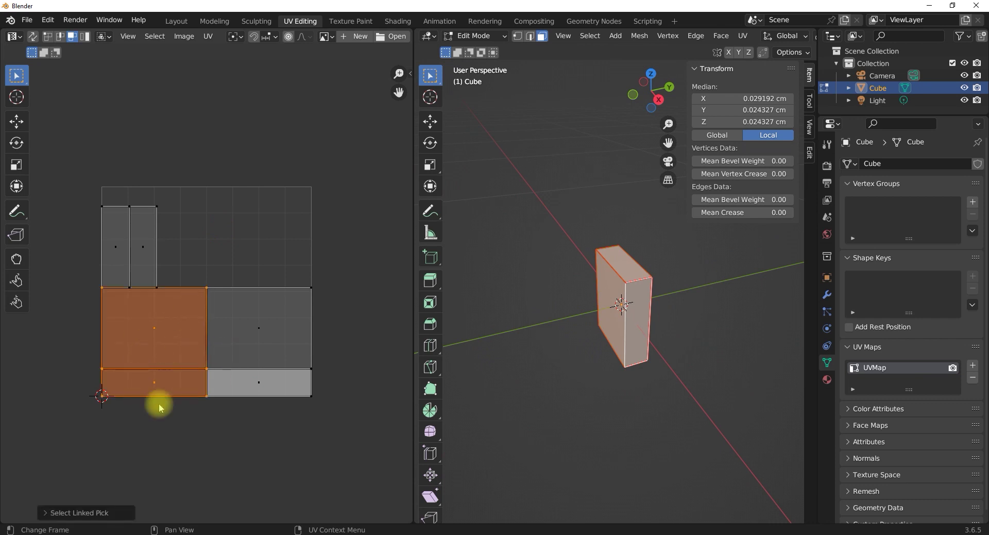
click(172, 256)
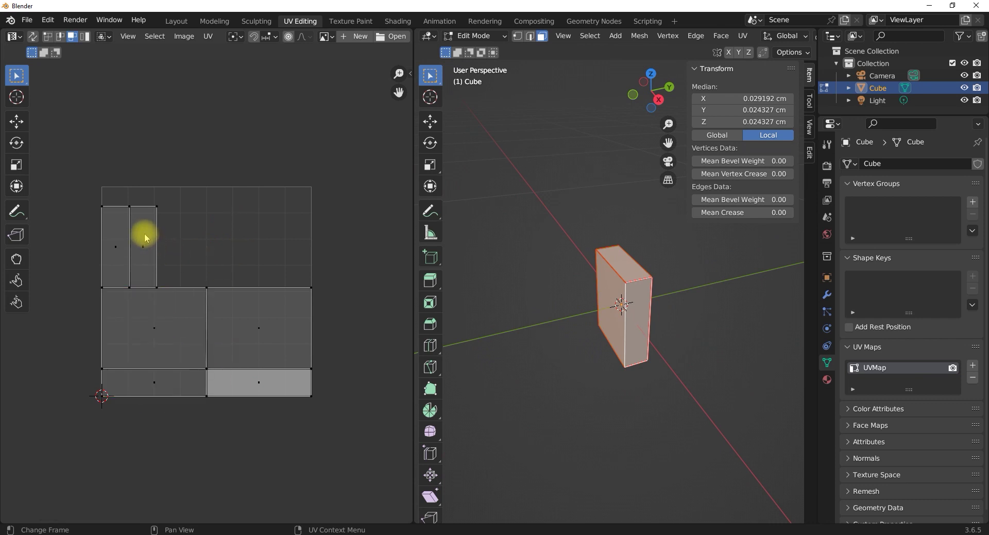
key(l)
click(230, 230)
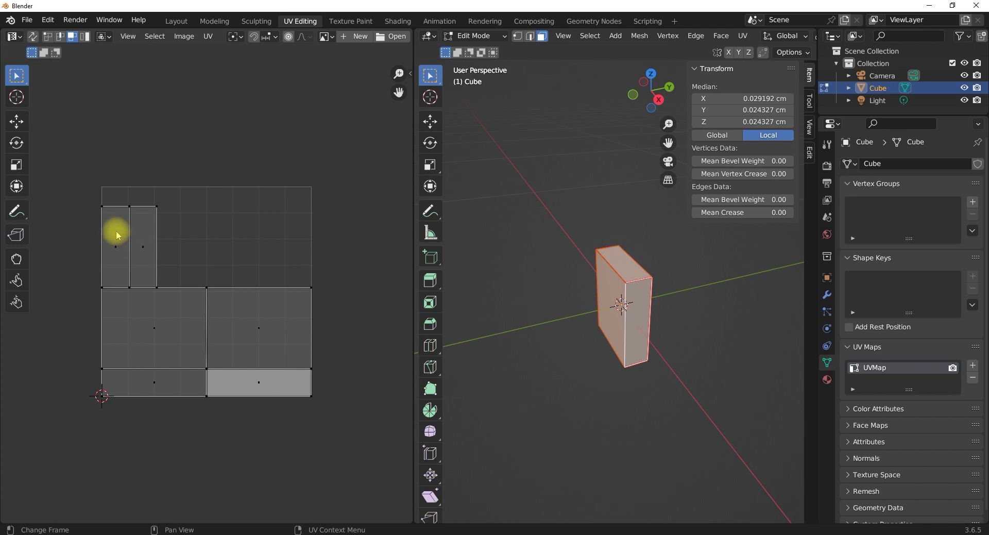
key(l)
click(180, 260)
key(l)
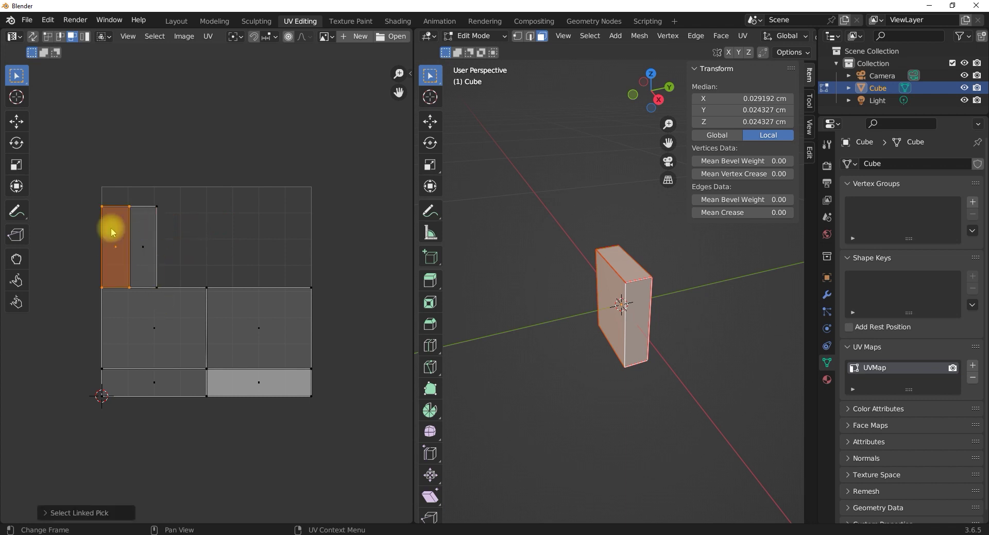
click(223, 231)
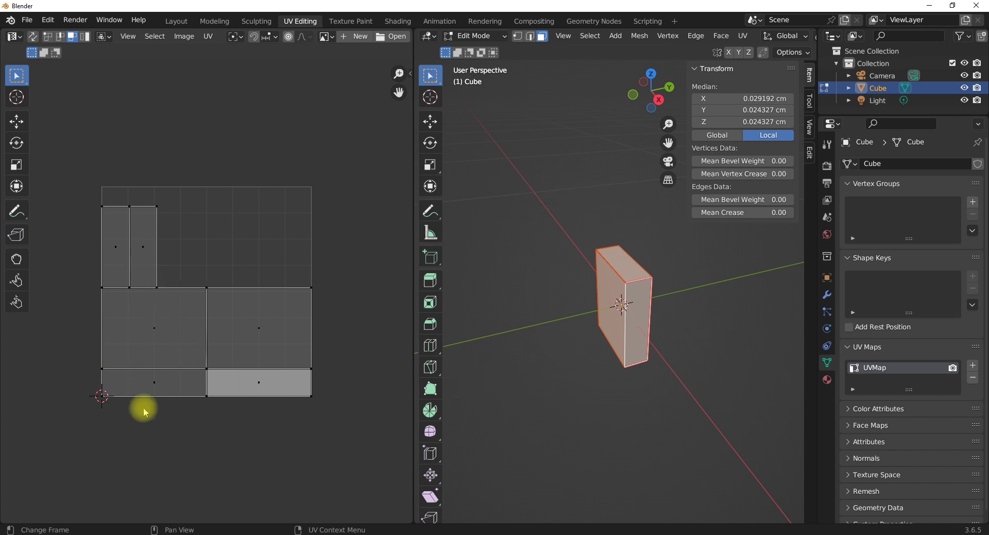
Deselect all mesh faces, select only the large front face to examine its UV area, and clear the selection.
middle_drag(608, 351, 667, 359)
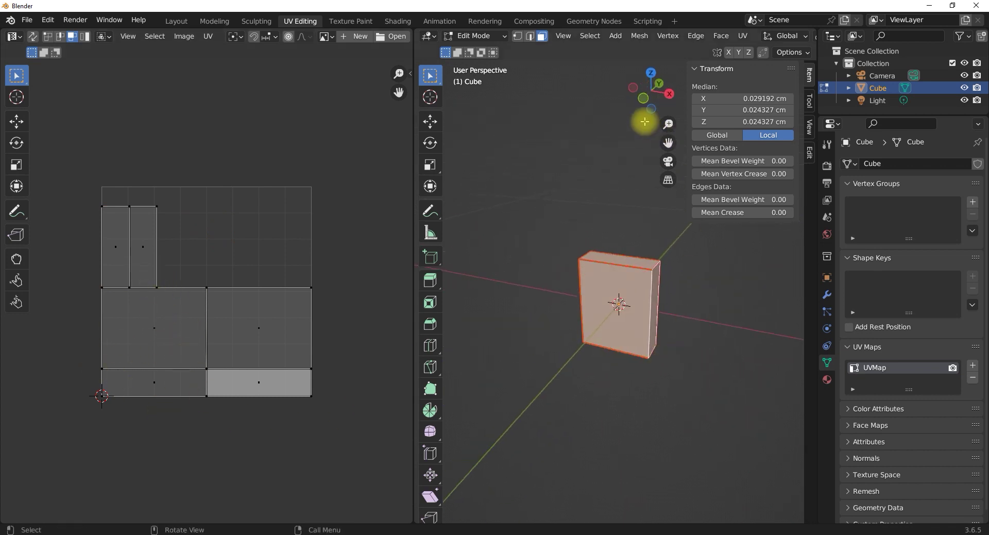
click(647, 97)
middle_drag(621, 332, 627, 258)
middle_drag(654, 313, 543, 314)
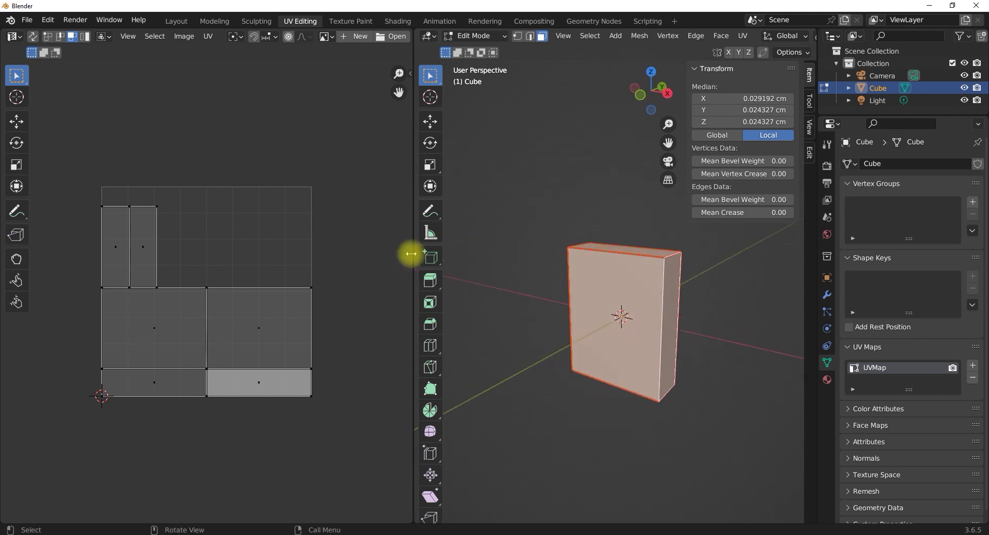
click(567, 201)
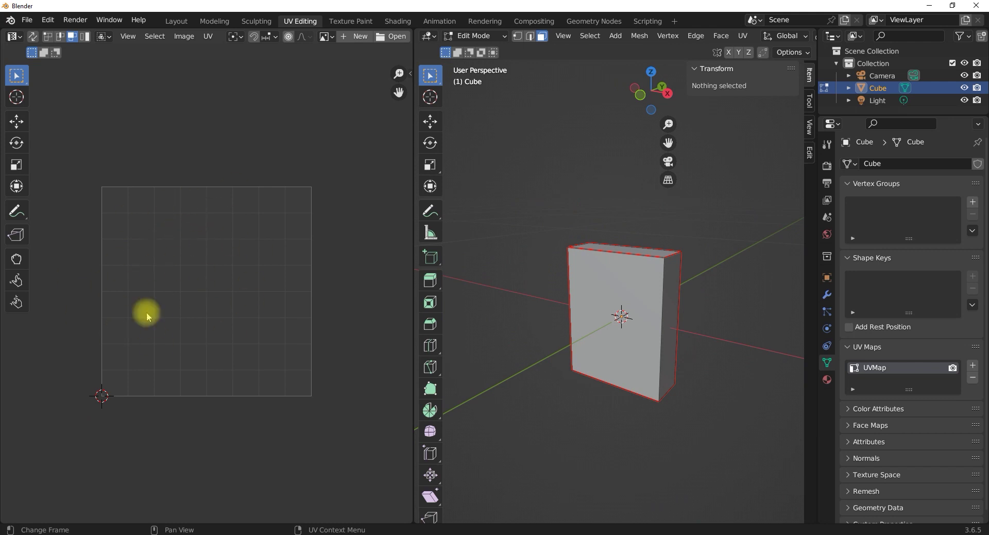
middle_drag(605, 347, 659, 316)
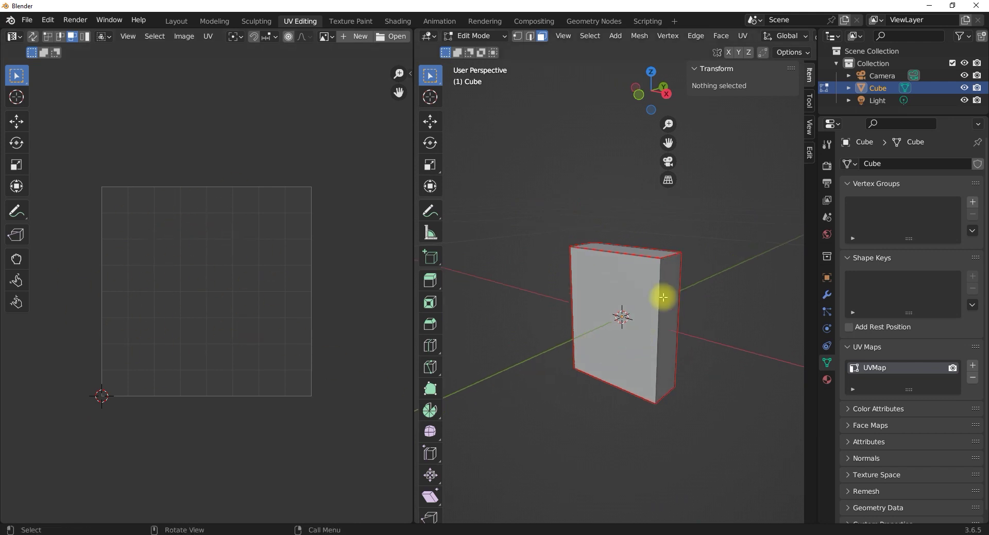
click(620, 294)
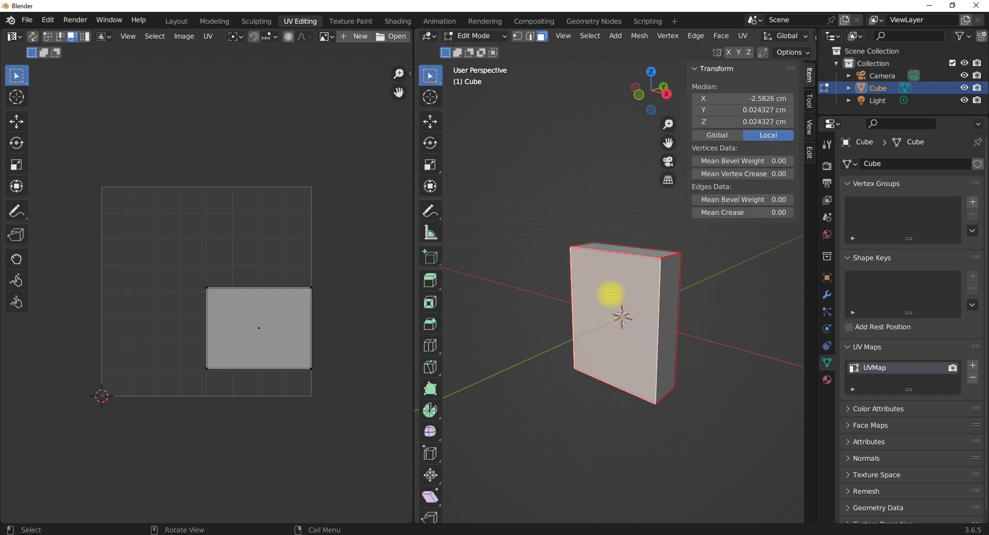
click(502, 221)
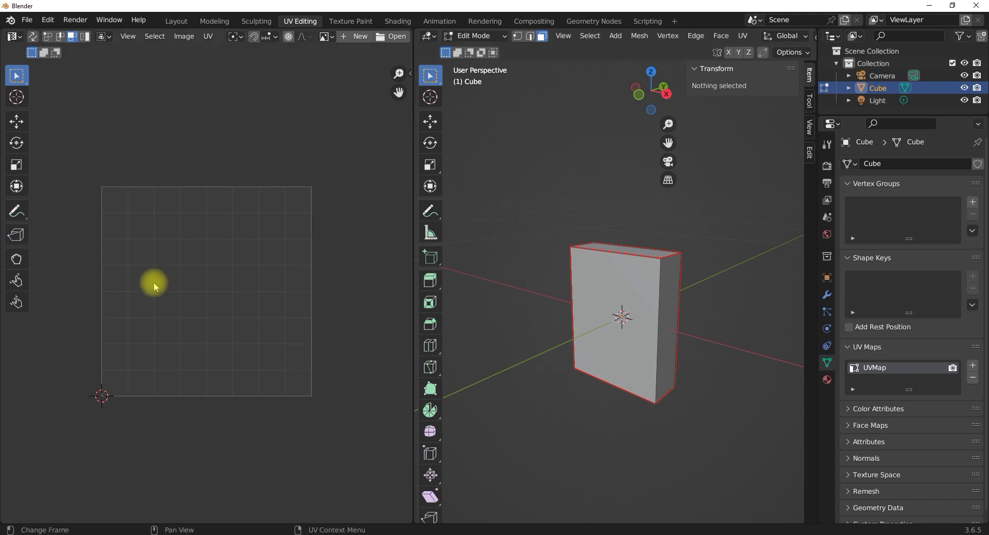
middle_drag(617, 334, 600, 370)
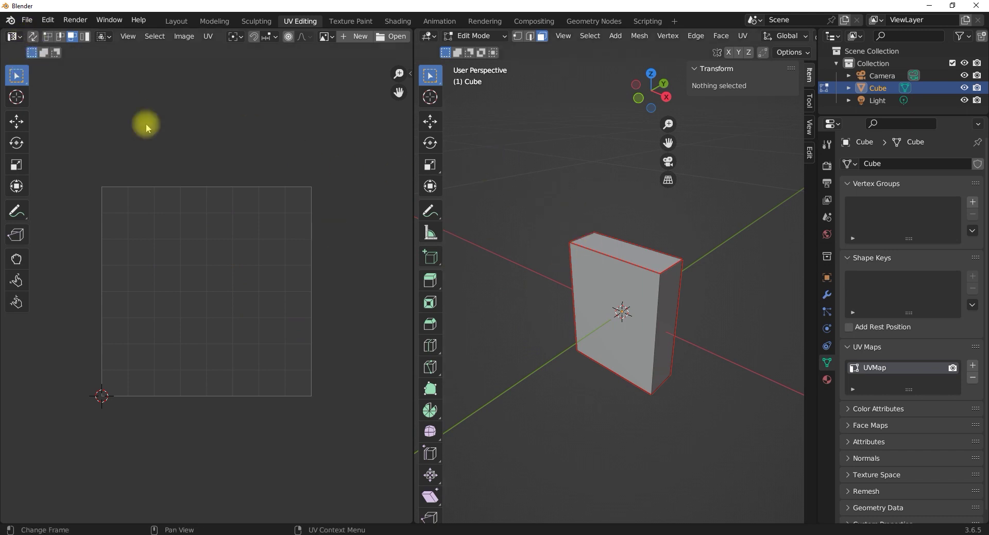
Turn on UV sync selection and alternately select the box's large front face and narrow side face to match them with their UV faces.
click(34, 37)
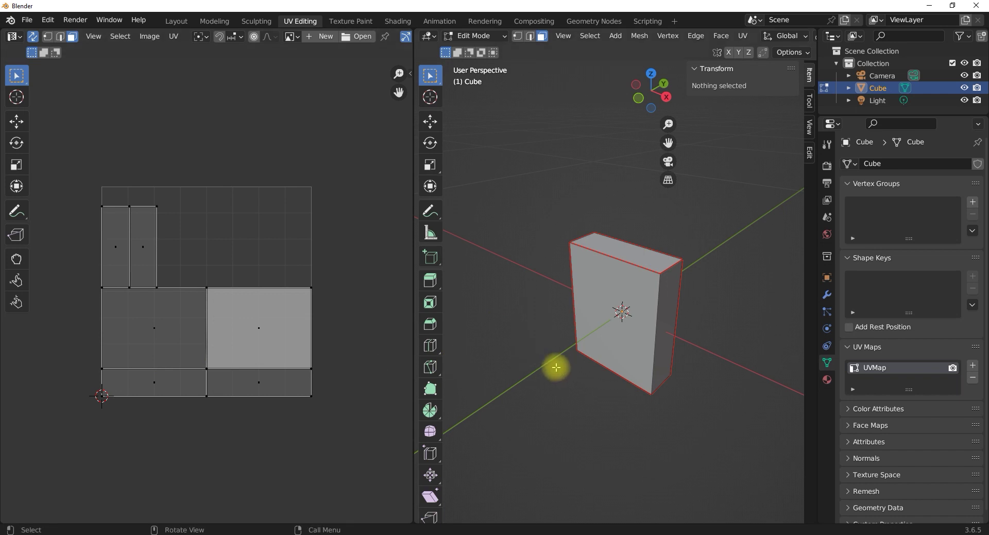
click(608, 287)
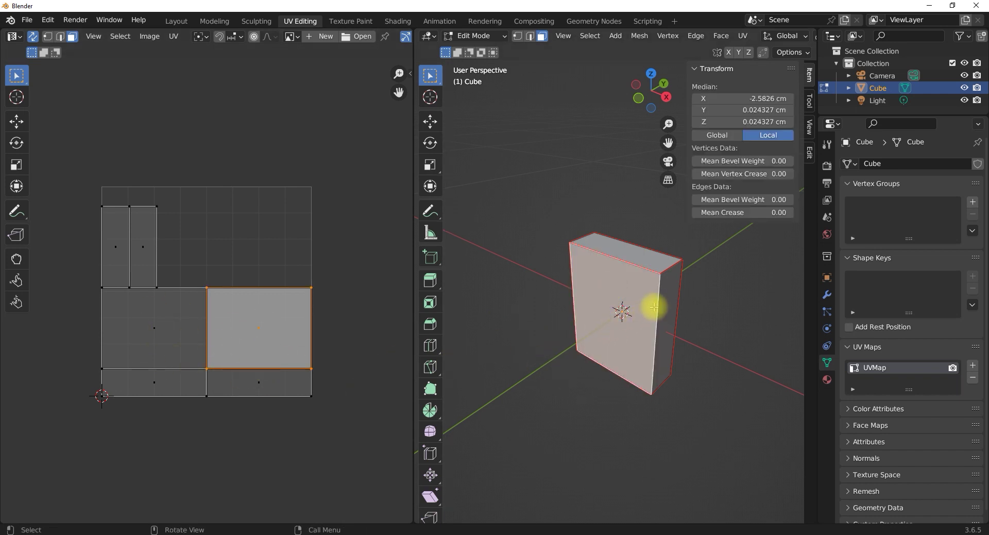
click(669, 308)
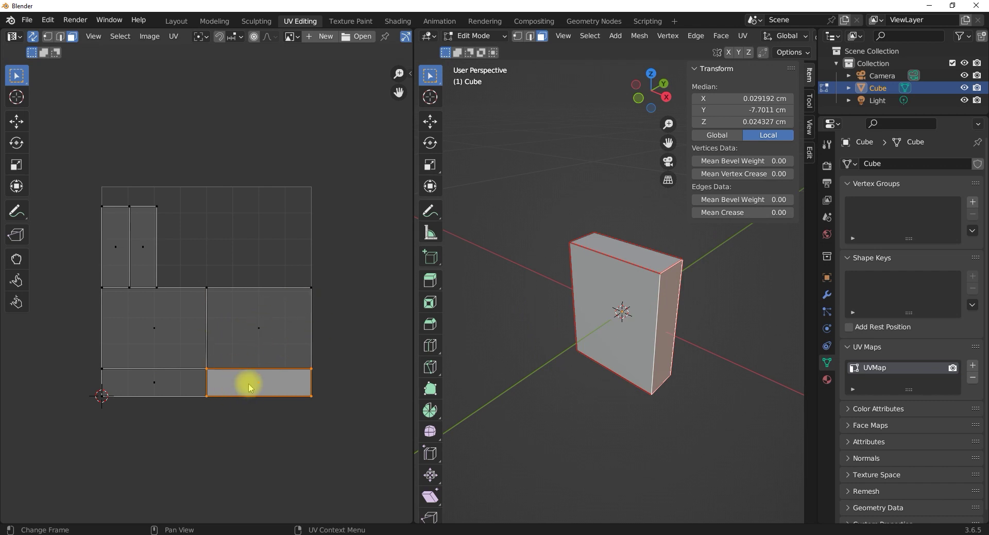
click(602, 281)
click(669, 316)
middle_drag(618, 349, 649, 292)
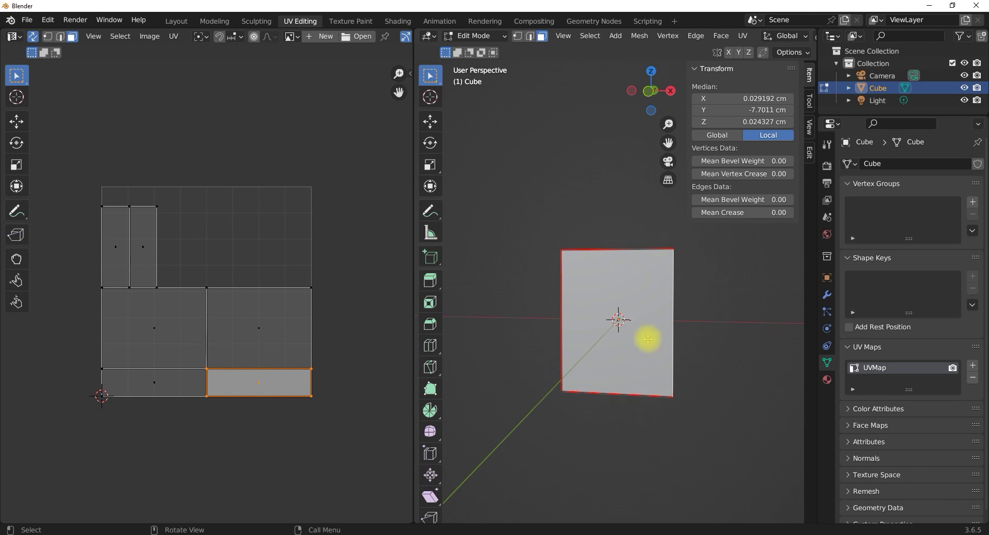
middle_drag(649, 335, 538, 353)
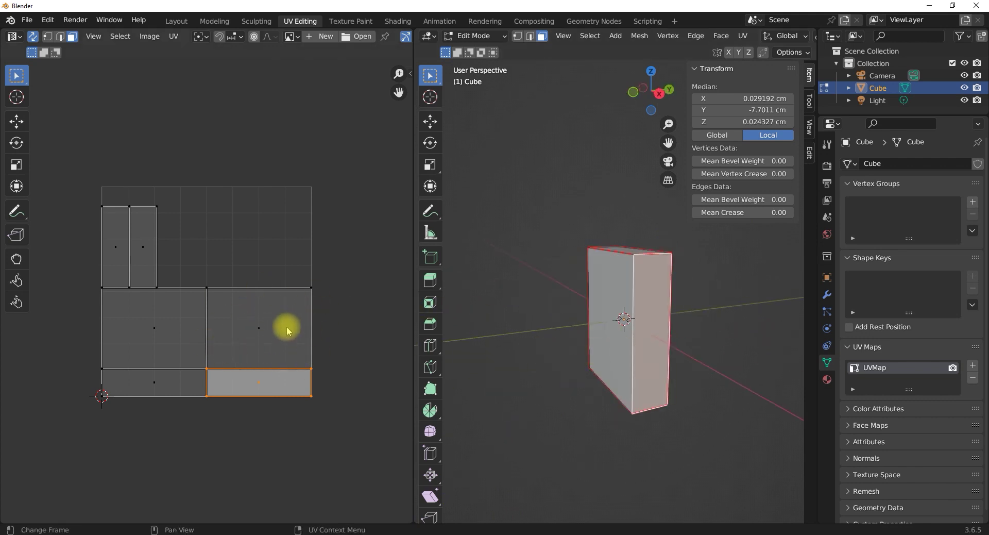
middle_drag(615, 319, 645, 307)
scroll(645, 307, up, 3)
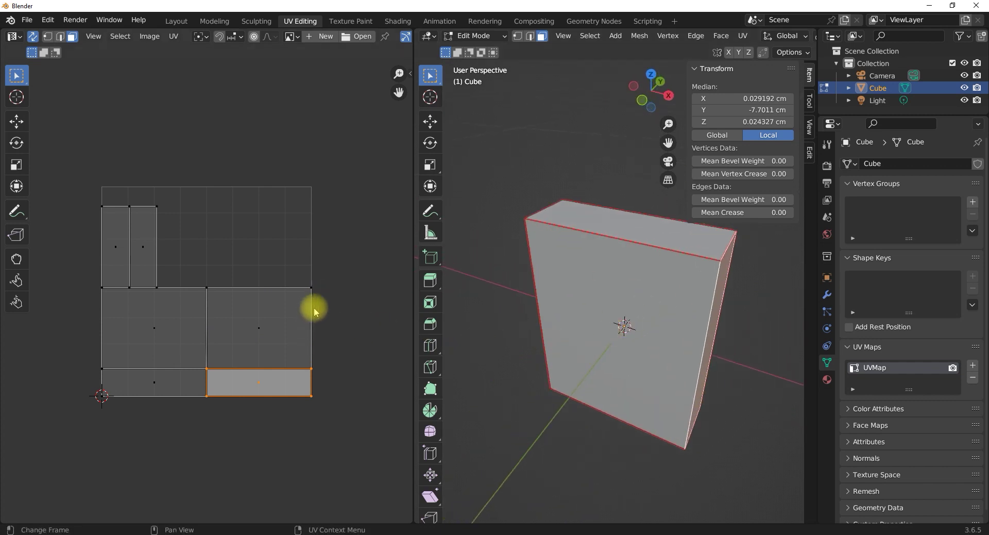
mouse_move(608, 392)
middle_down()
mouse_move(603, 371)
mouse_move(606, 379)
middle_up()
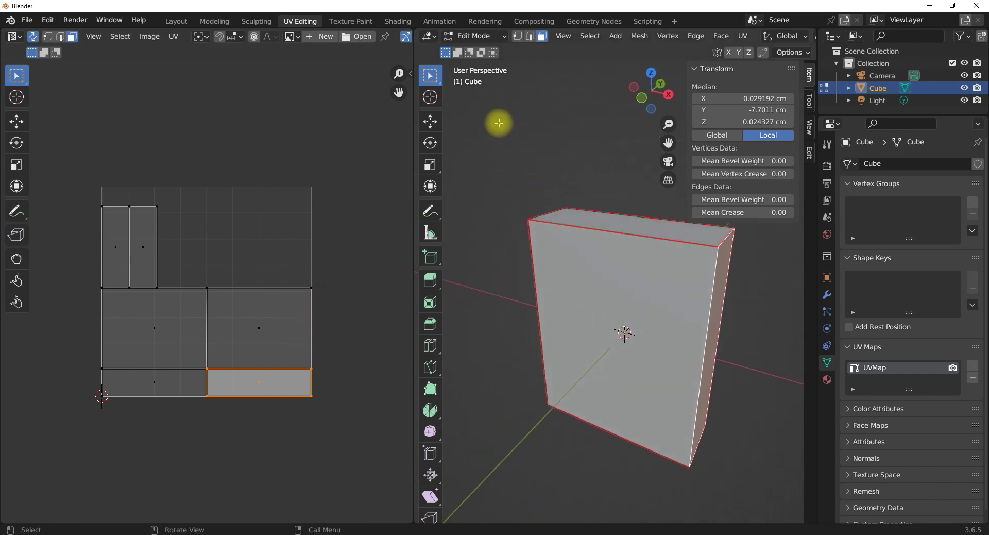
Select the front edge of the box's top in edge selection mode to locate it in the UV layout, and return to face selection.
click(530, 36)
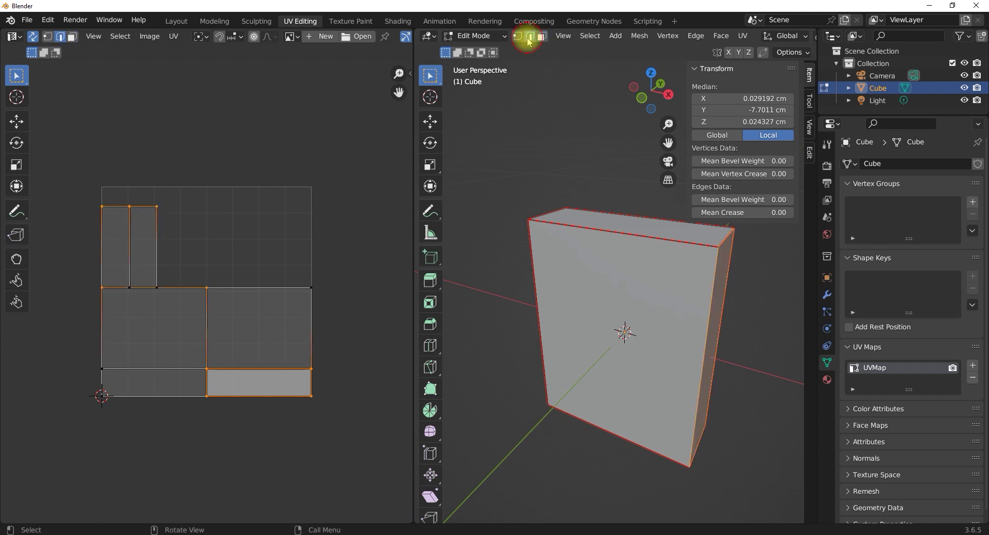
click(621, 233)
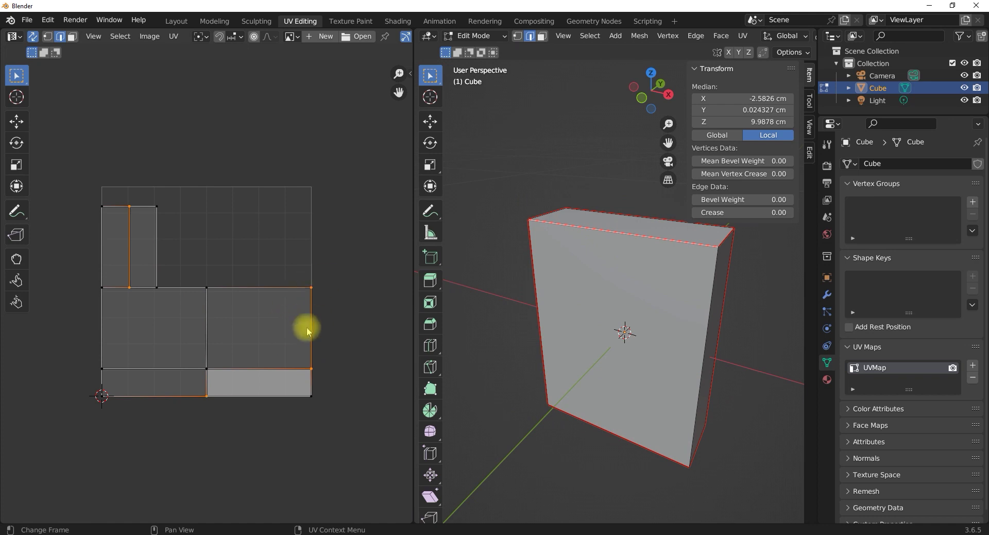
middle_drag(562, 326, 523, 236)
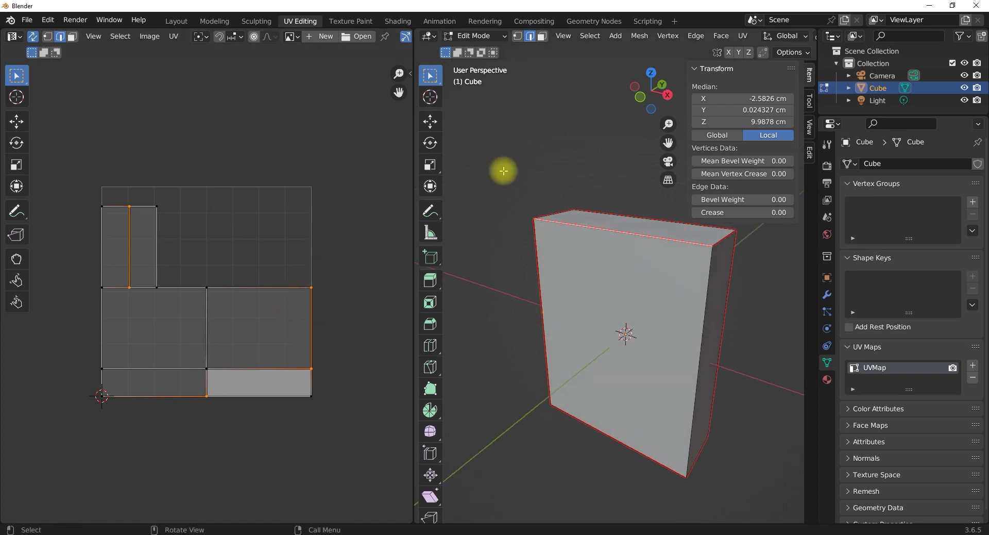
click(540, 39)
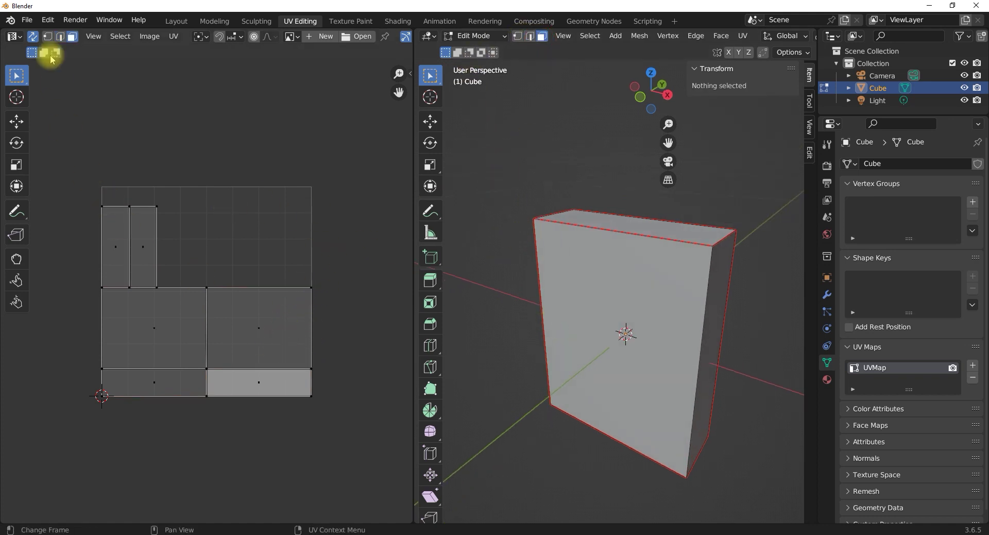
Select the linked UV island of the box's front and narrow side faces and rotate it a quarter turn counterclockwise.
key(l)
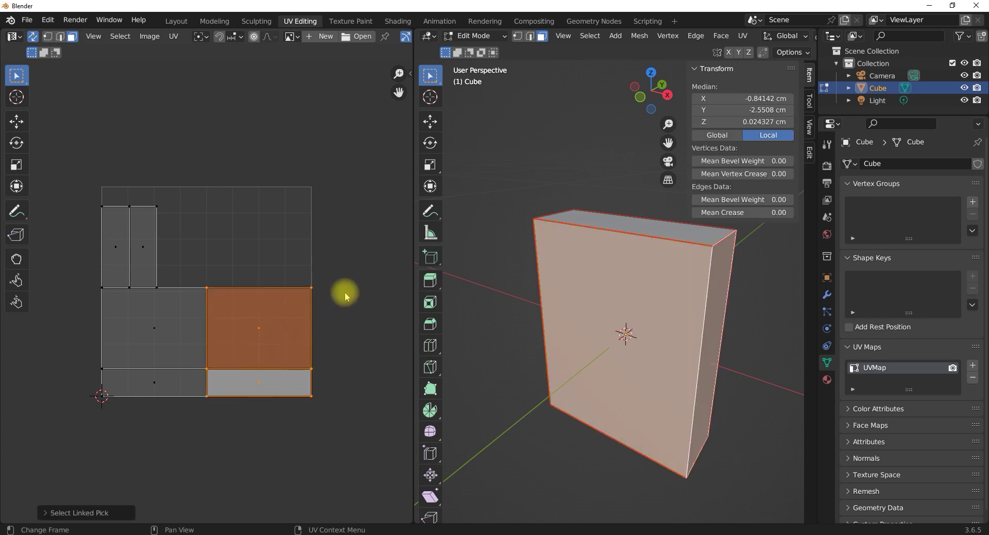
key(r)
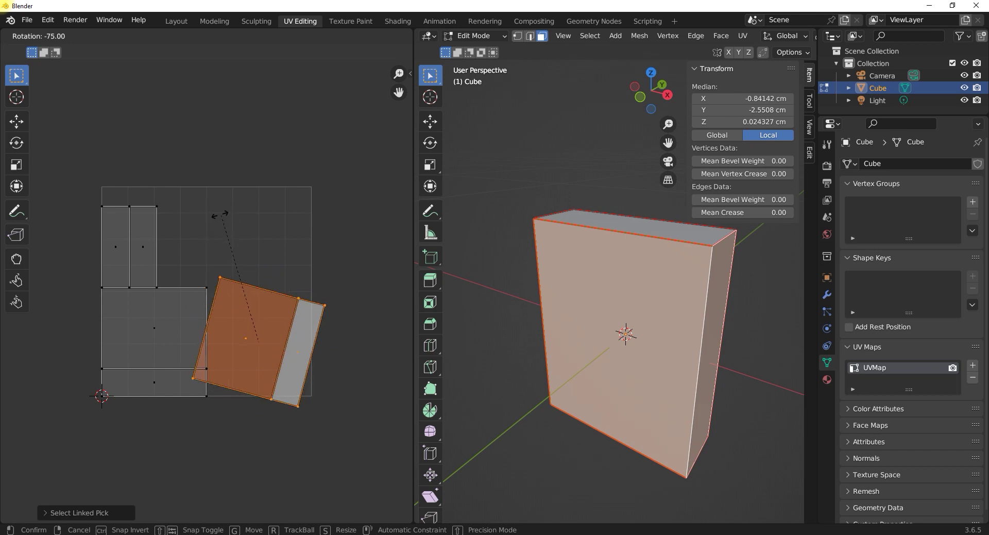
click(183, 216)
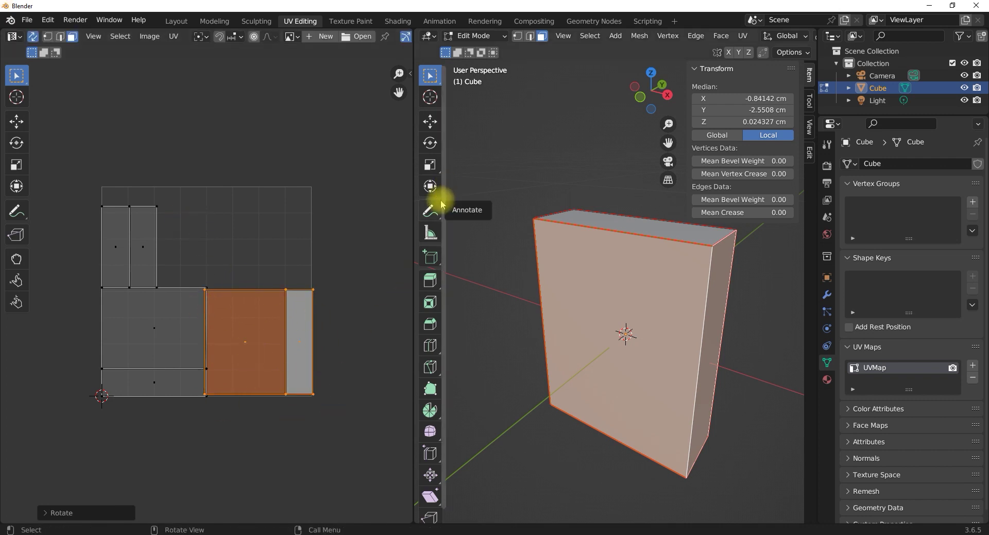
Select the box's large and narrow side faces one at a time to match each with its area in the UV layout.
middle_drag(615, 328, 571, 365)
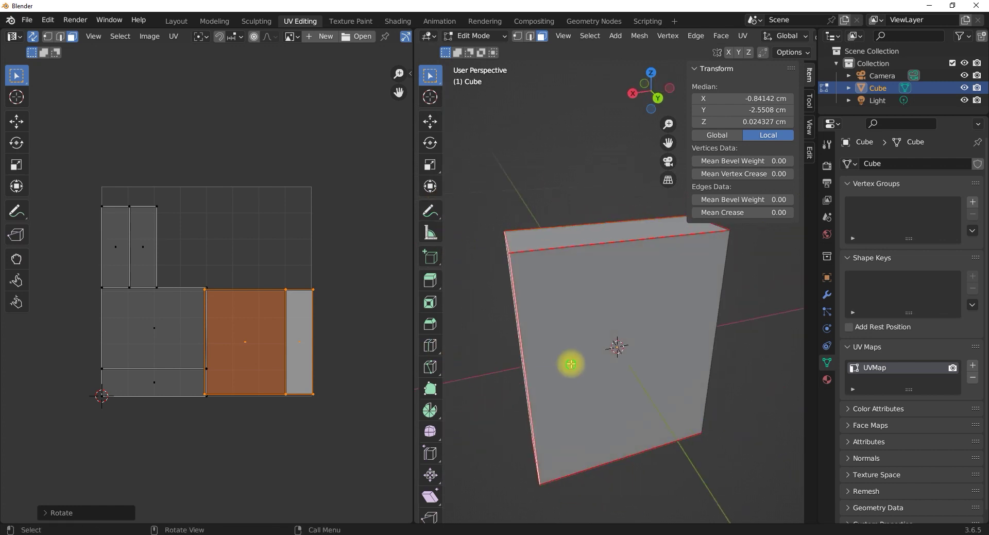
click(587, 325)
middle_drag(586, 326, 639, 314)
click(658, 305)
middle_drag(620, 355, 701, 344)
click(597, 304)
middle_drag(596, 304, 592, 335)
click(658, 312)
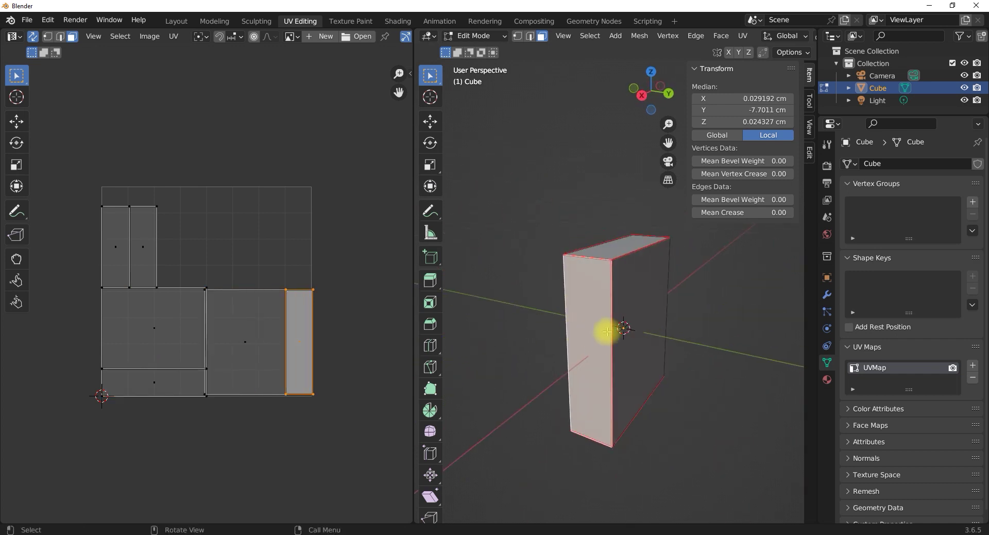
click(635, 307)
middle_drag(635, 307, 571, 335)
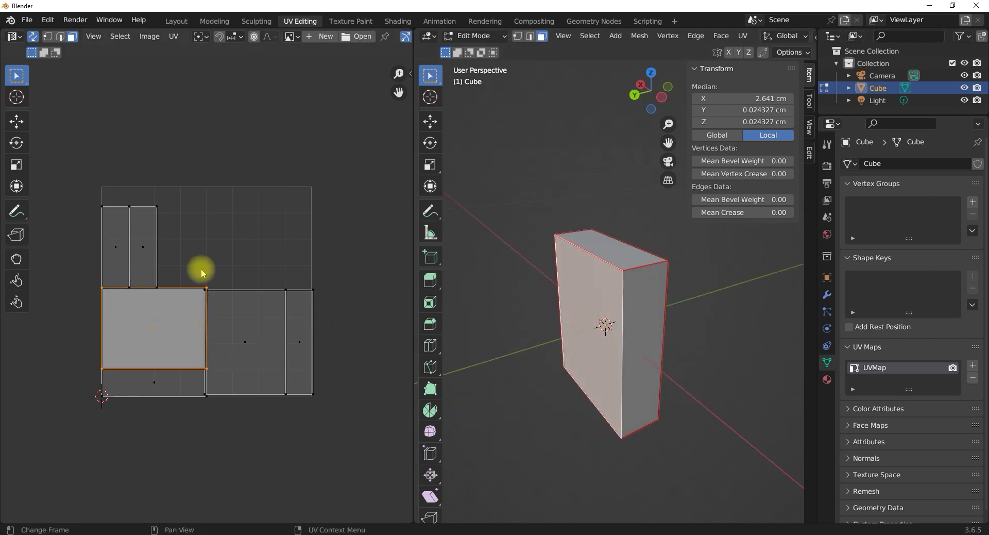
middle_drag(690, 323, 721, 309)
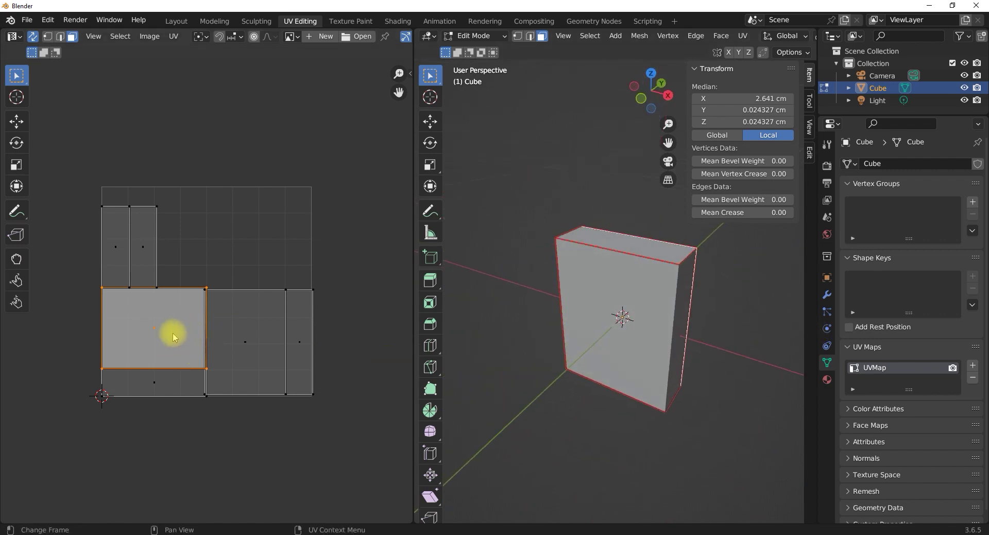
Select the linked UV island containing the box's large back face and rotate it a quarter turn counterclockwise.
key(l)
click(344, 224)
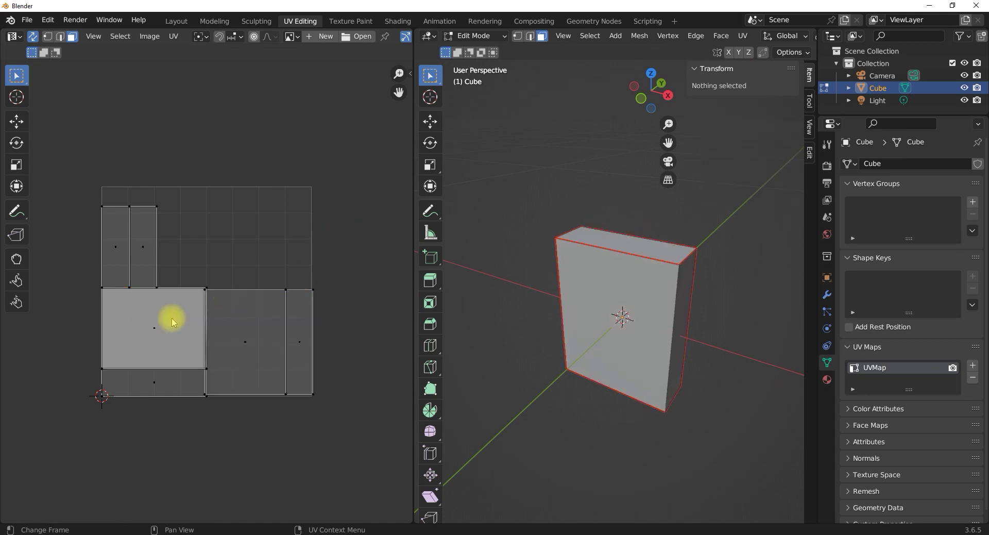
key(l)
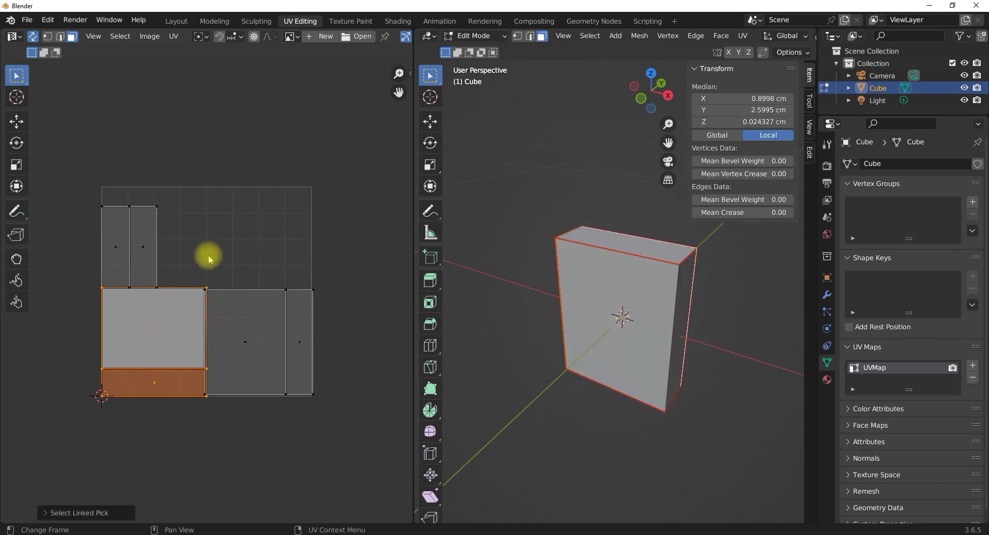
key(r)
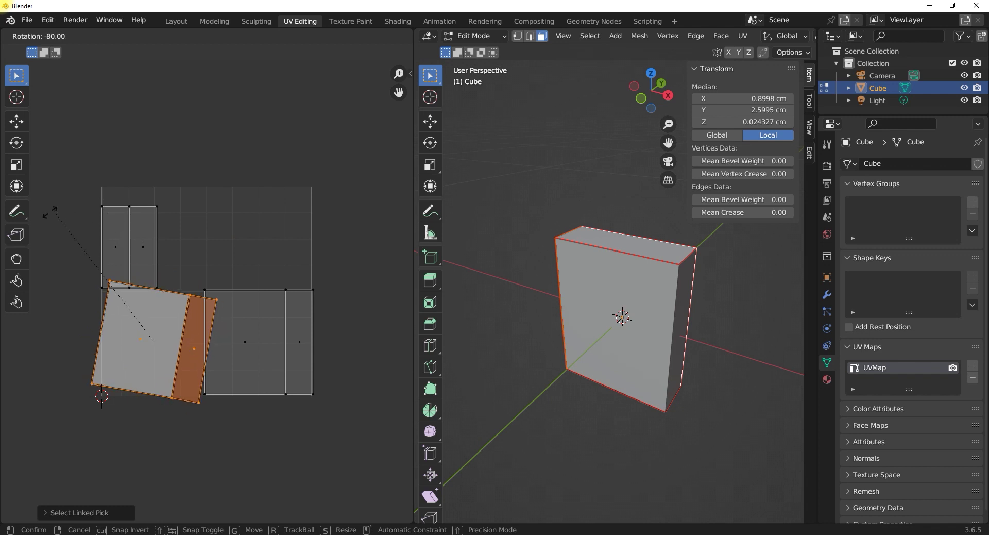
click(36, 225)
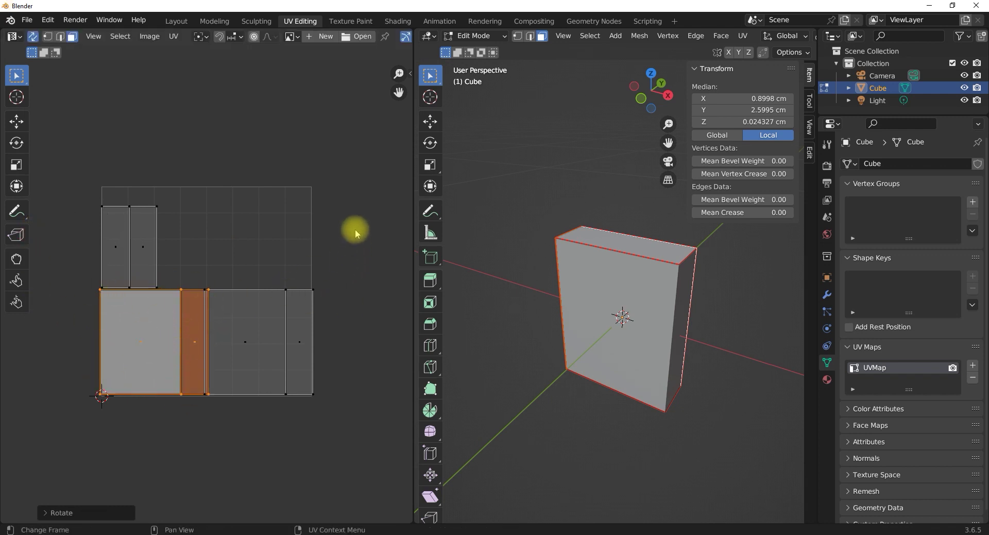
Examine the front and back UV faces and the narrow side face's outer UV edge to find where the islands join, returning to face selection.
click(259, 344)
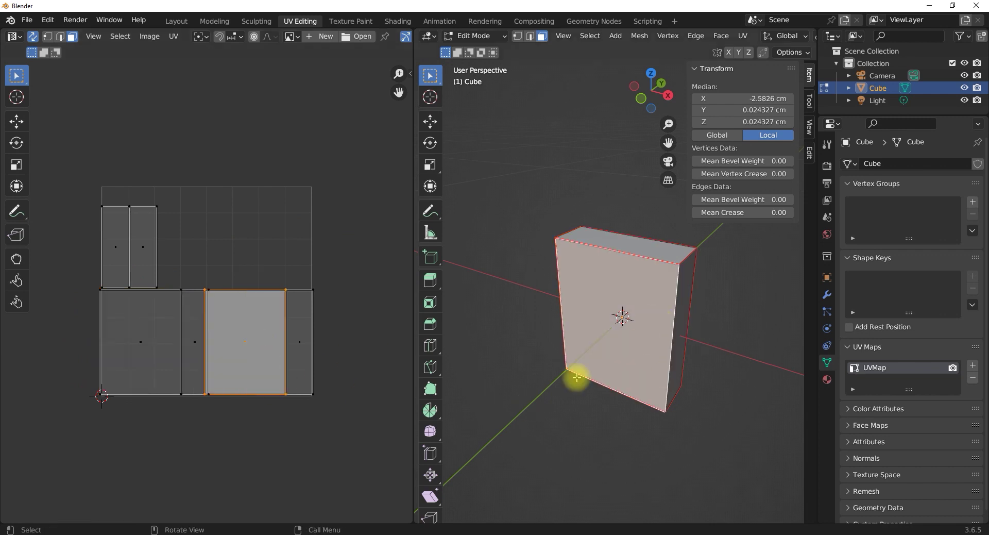
mouse_move(292, 366)
middle_down()
mouse_move(304, 363)
mouse_move(296, 368)
middle_up()
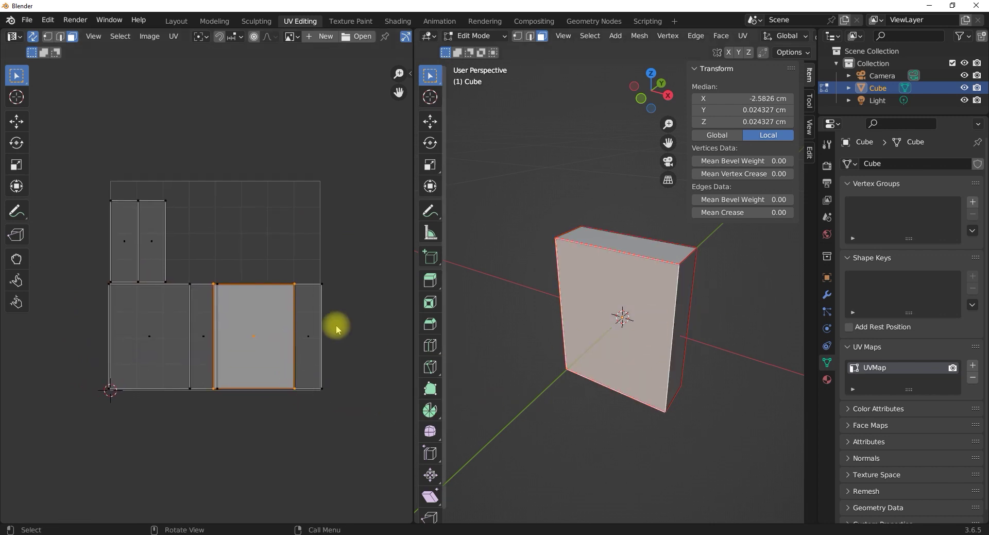
click(142, 335)
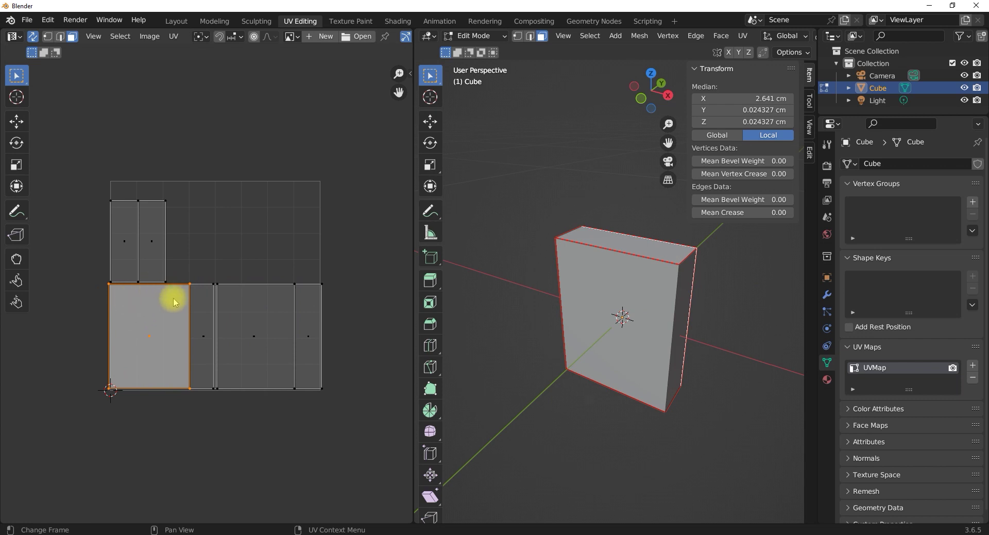
click(530, 37)
click(321, 320)
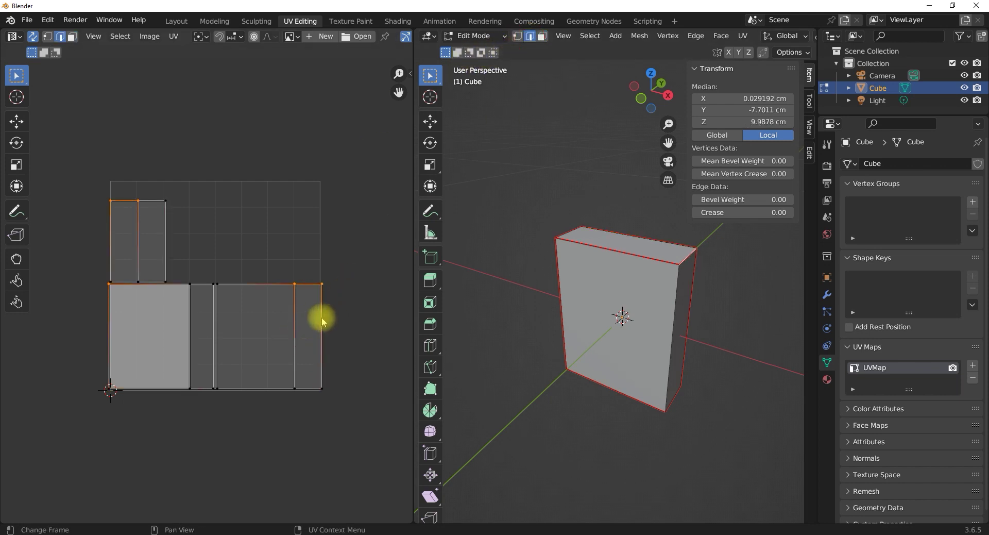
click(326, 330)
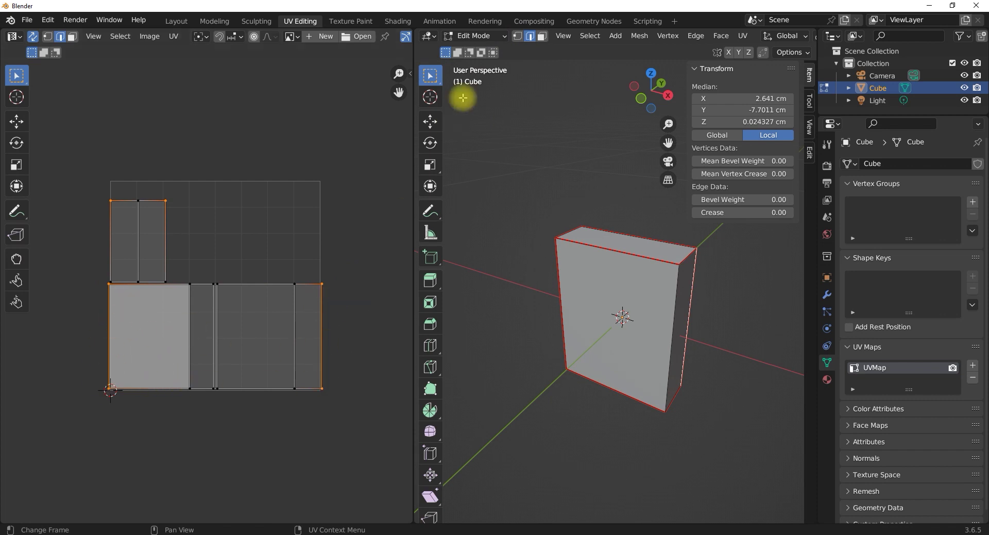
click(542, 35)
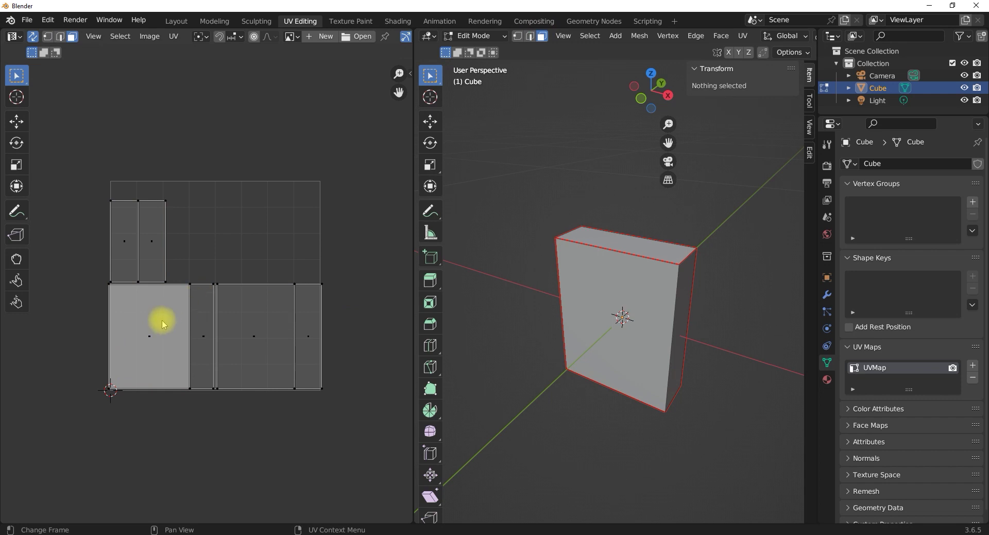
Select the back face's linked UV island and move it along X by about 1.03, beside the front face's island.
key(l)
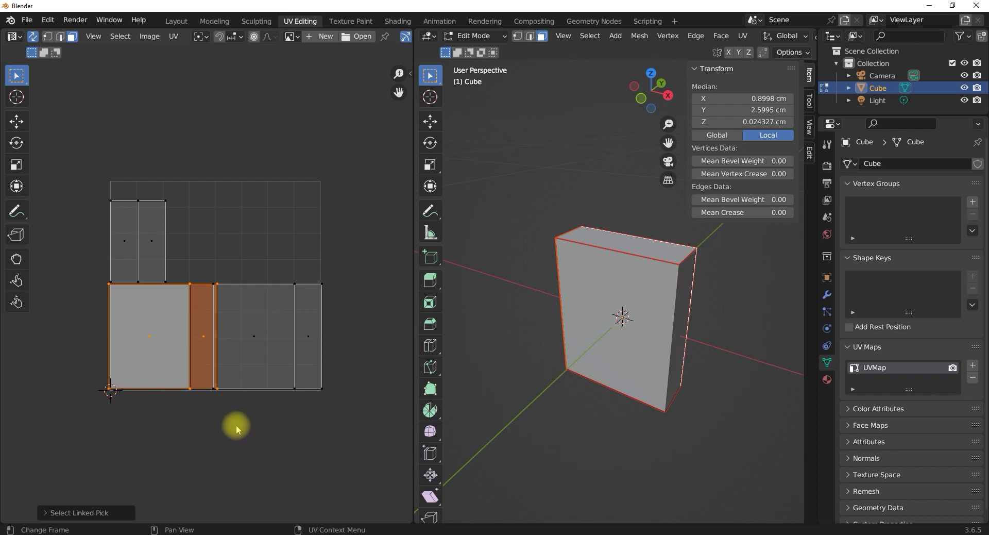
key(g)
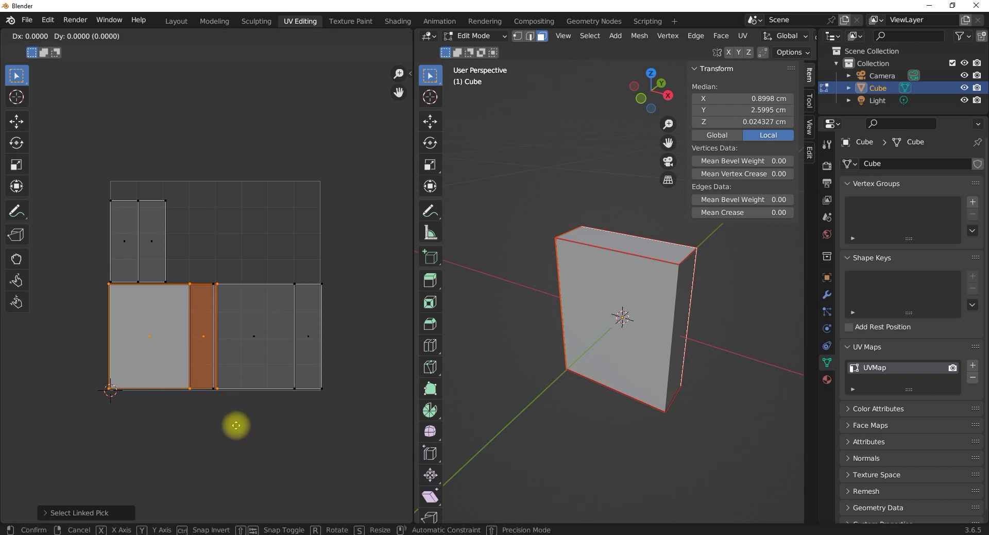
key(x)
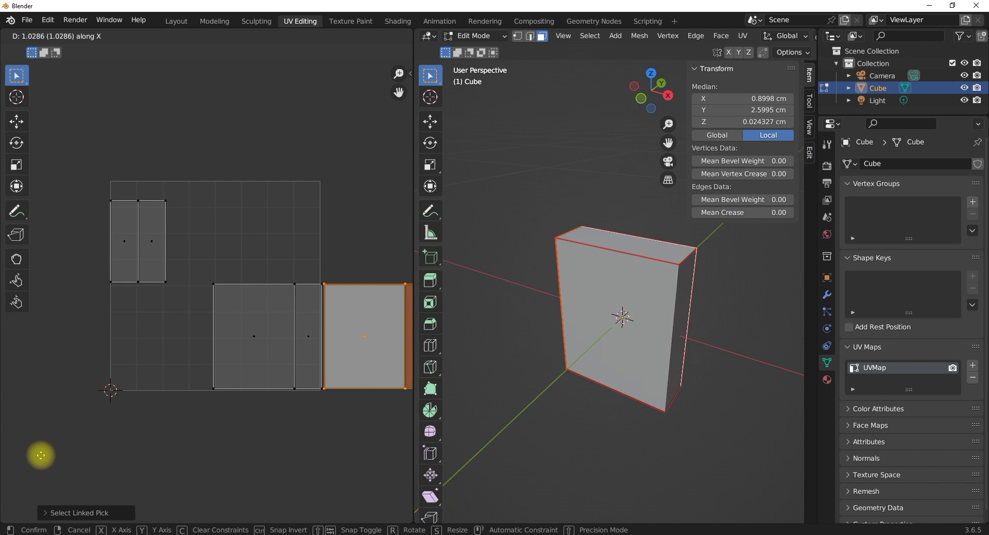
click(40, 456)
scroll(214, 324, down, 2)
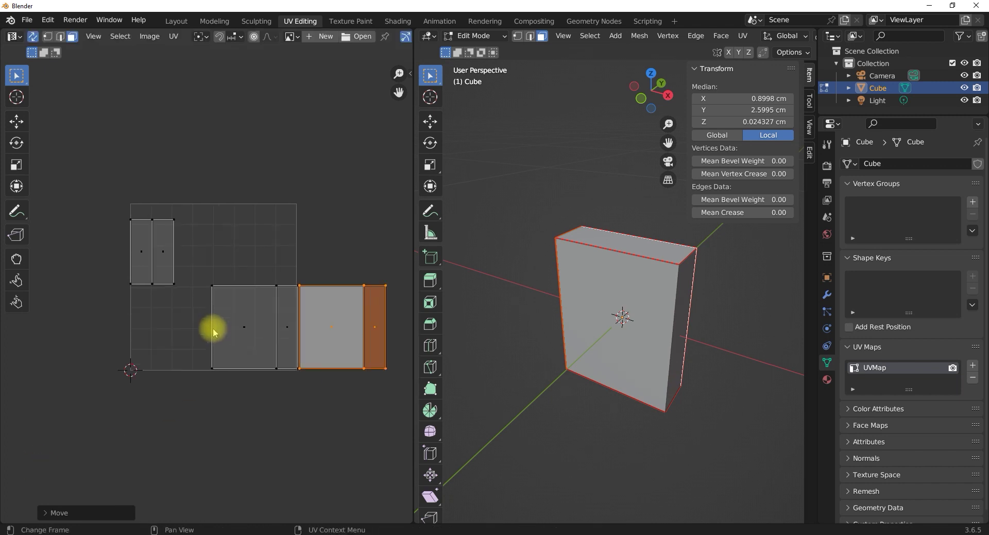
scroll(300, 282, up, 2)
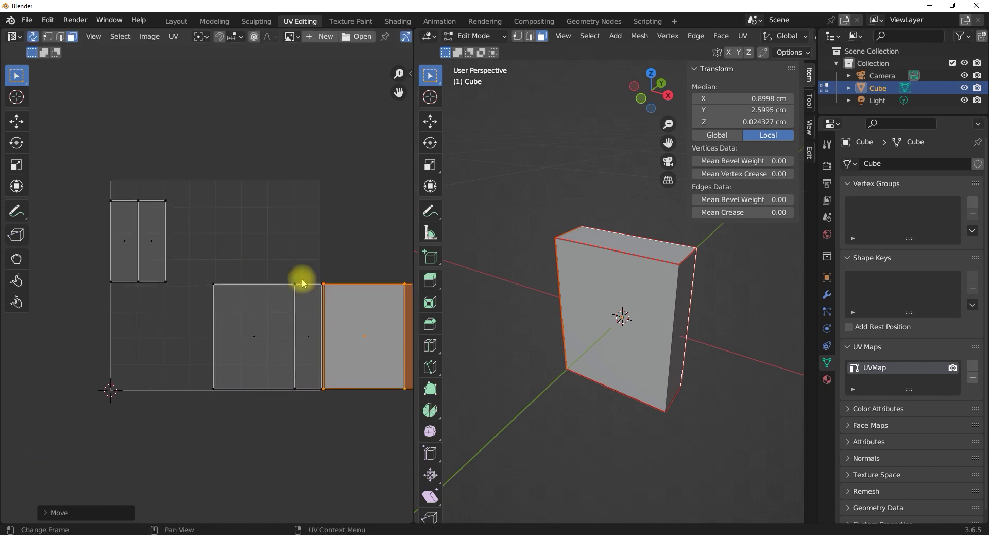
Select the box's top face and the front face's upper UV edge to locate their shared edge, and return to face selection.
click(608, 241)
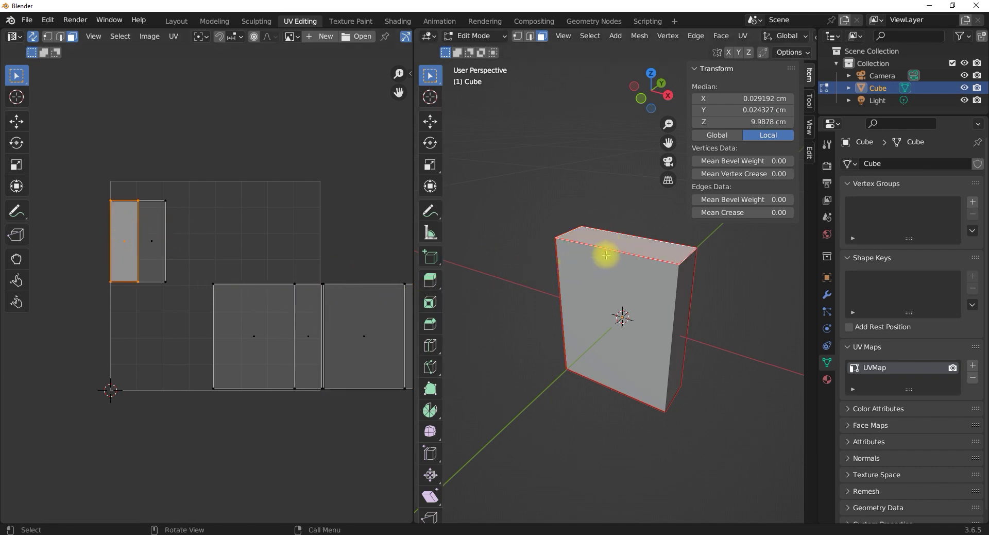
click(530, 37)
click(258, 285)
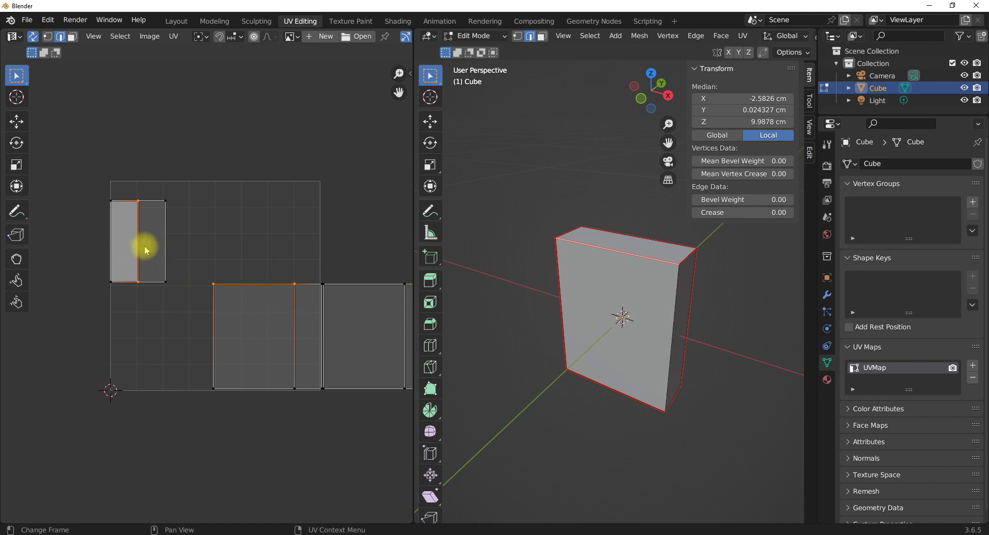
middle_drag(639, 253, 579, 300)
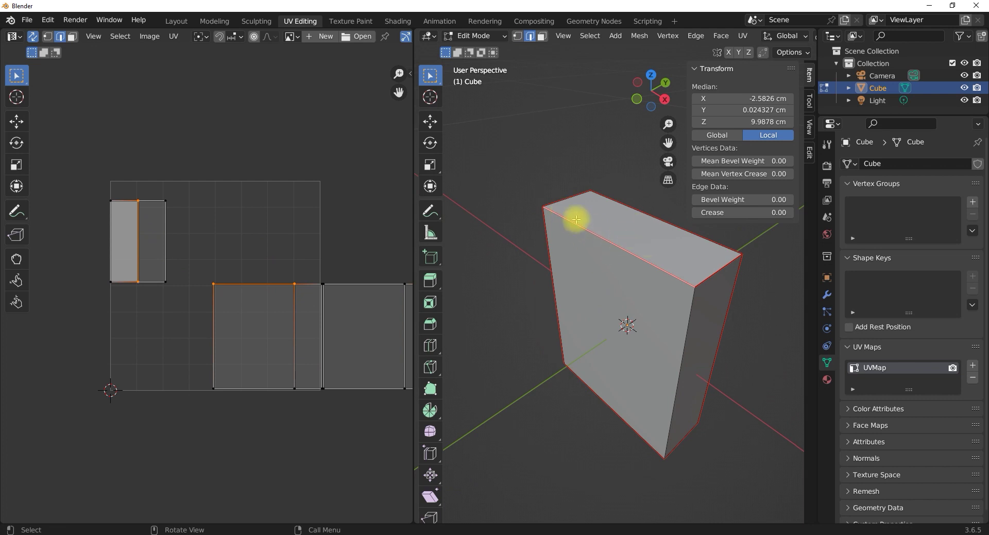
scroll(165, 260, up, 2)
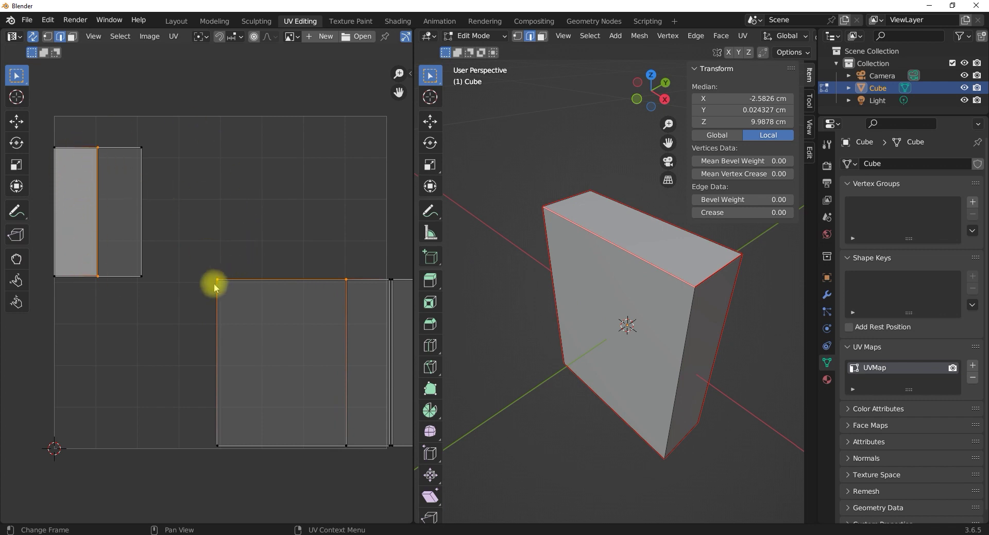
click(540, 41)
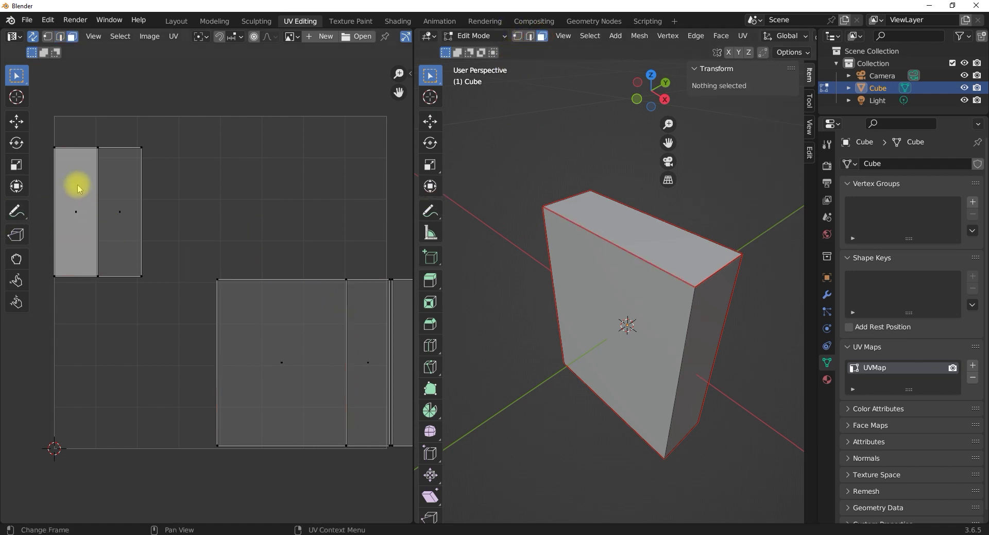
Select the top face's linked UV island and rotate it 90 degrees.
key(l)
click(222, 195)
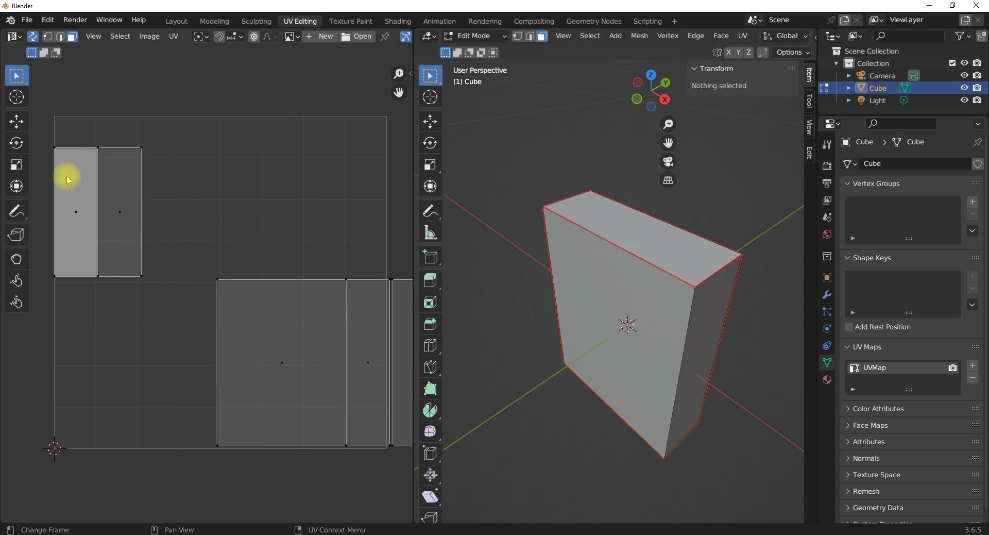
key(l)
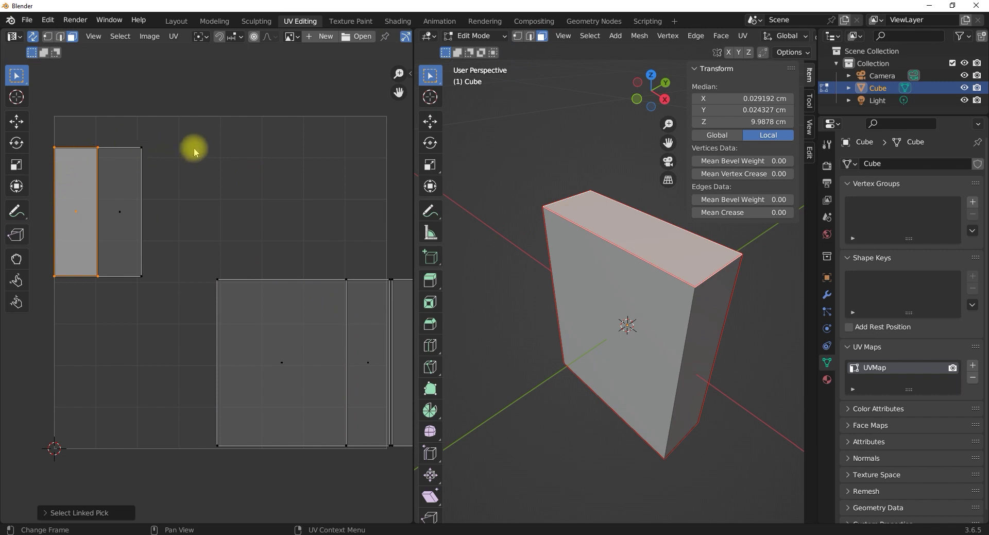
key(r)
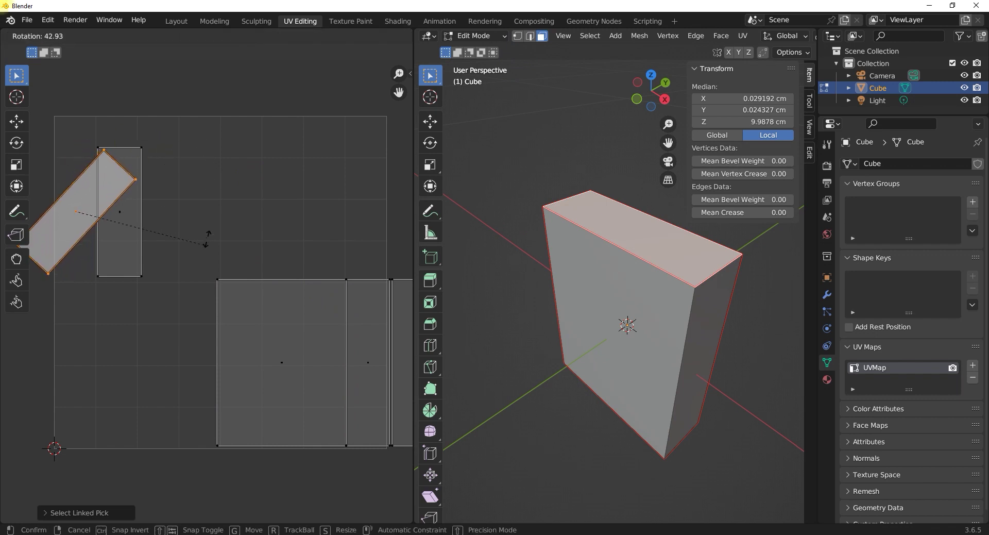
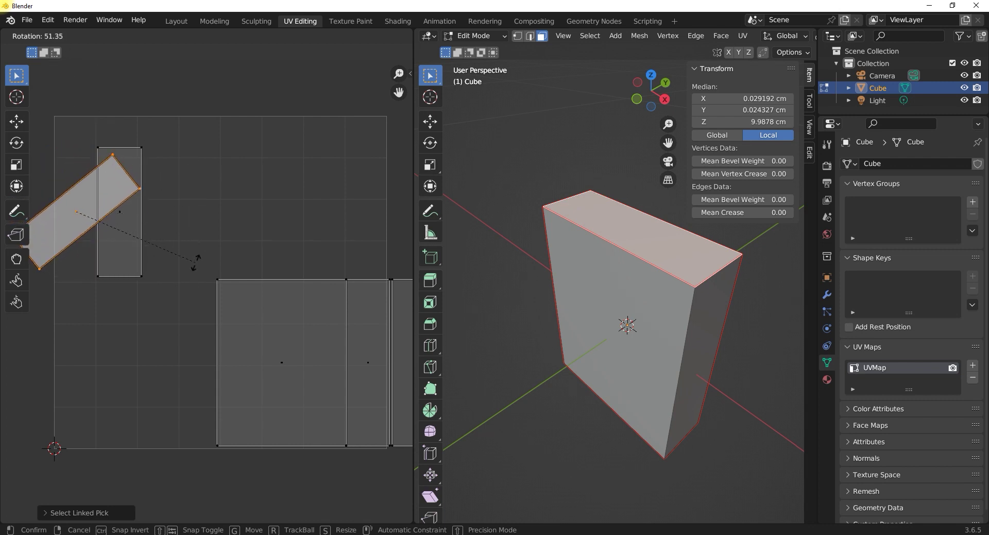
text(909)
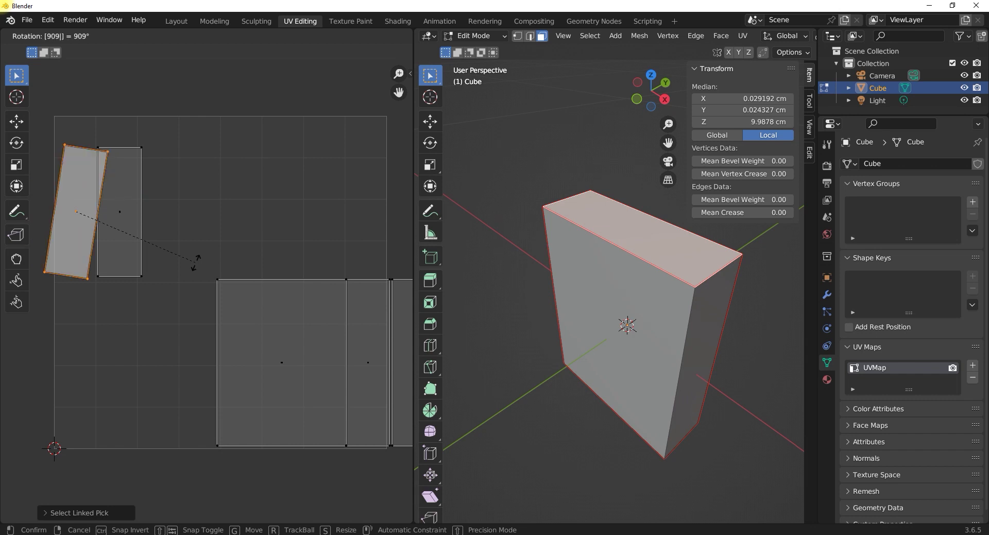
key(BackSpace)
click(195, 263)
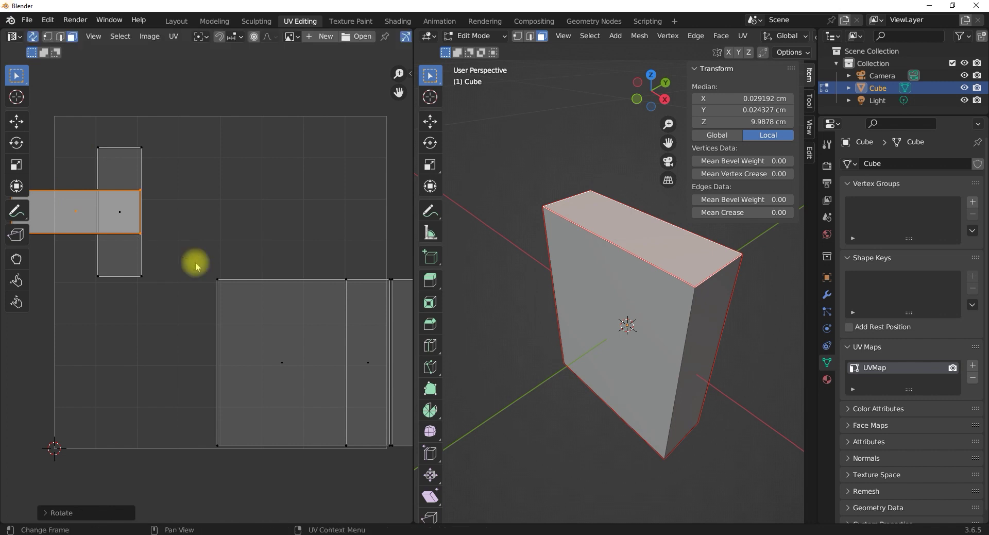
Move the top face's UV island by about 0.62 in X and -0.13 in Y, directly above the front face's UV.
key(g)
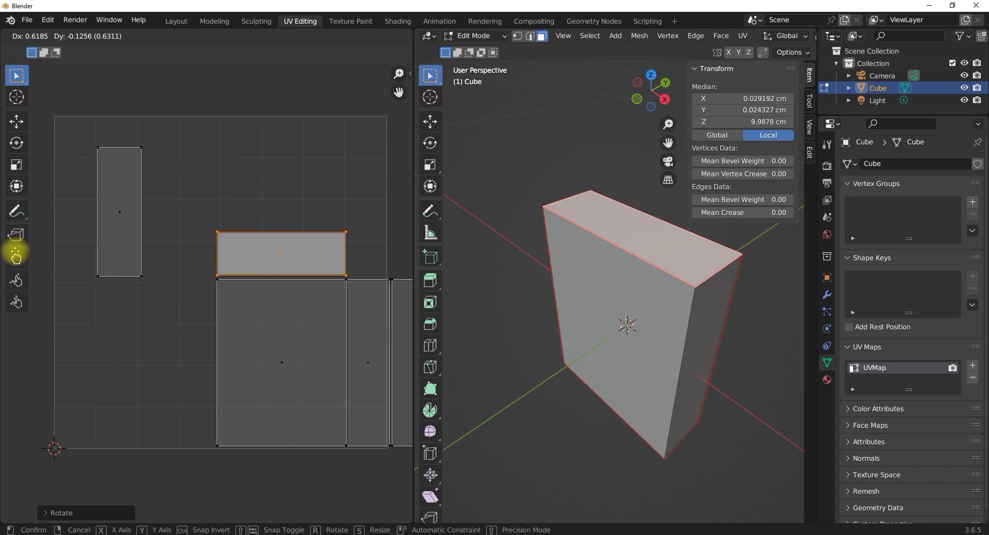
click(15, 253)
scroll(157, 214, down, 3)
scroll(207, 260, up, 1)
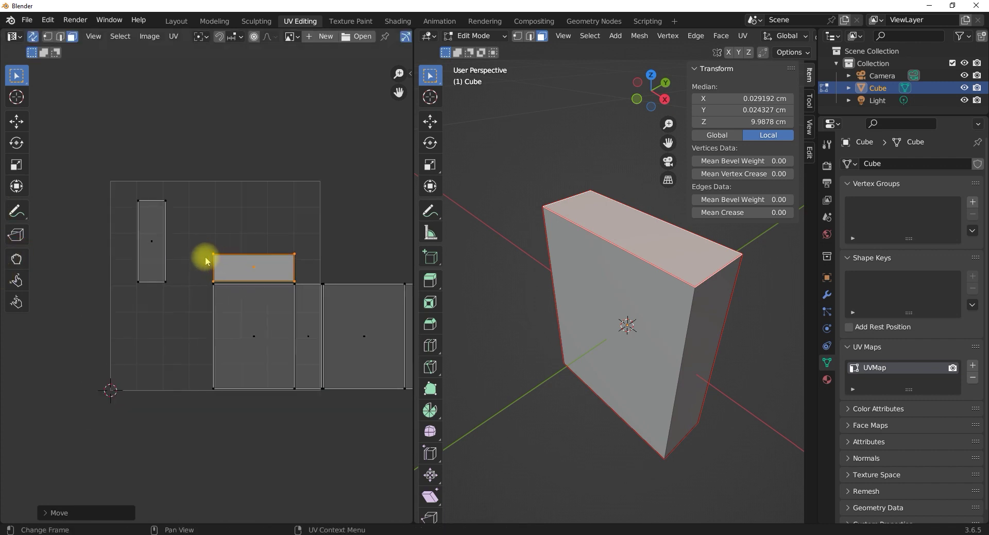
Select the box's bottom face and its edge shared with the back face to locate that edge in the UV layout.
middle_drag(329, 313, 237, 279)
scroll(579, 349, down, 3)
middle_drag(579, 349, 616, 360)
click(623, 372)
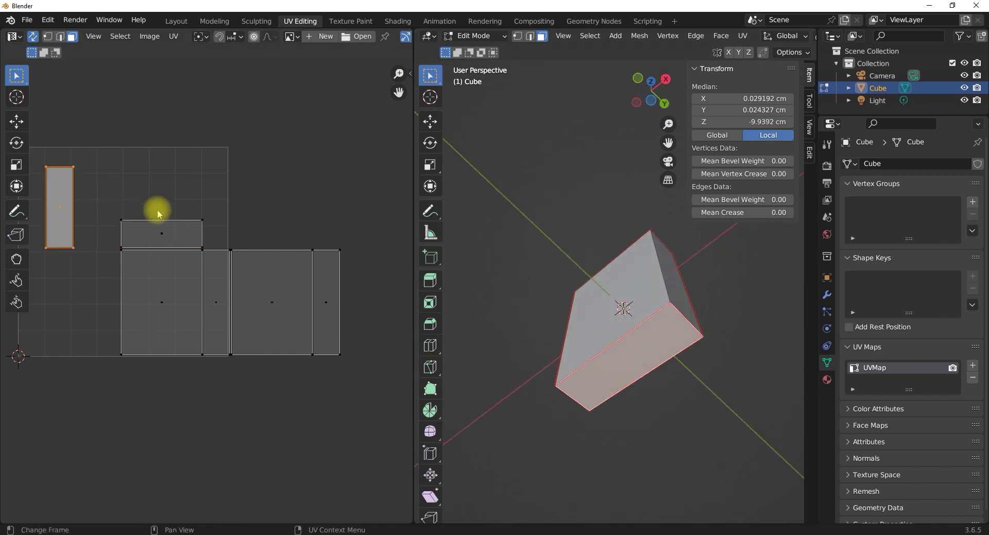
middle_drag(526, 335, 629, 309)
click(532, 37)
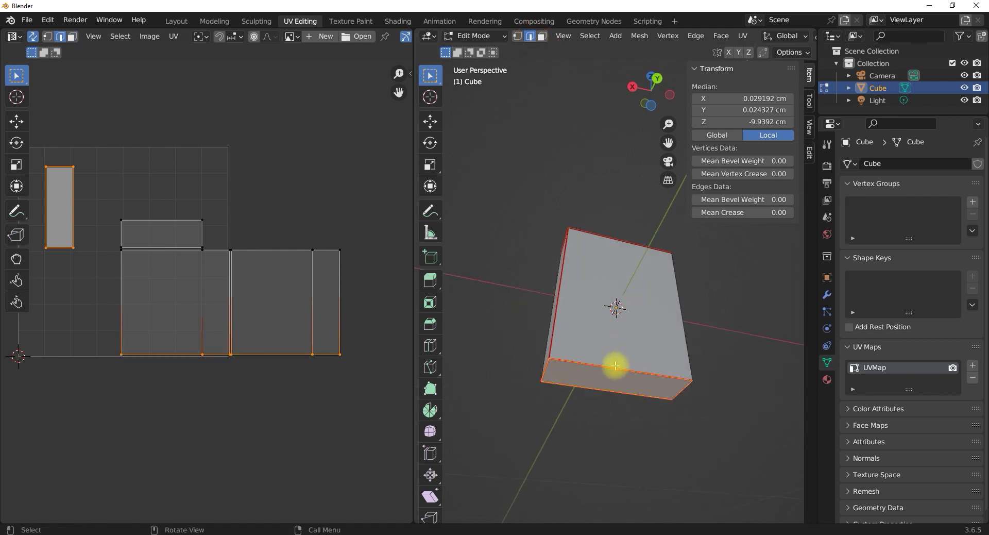
click(613, 368)
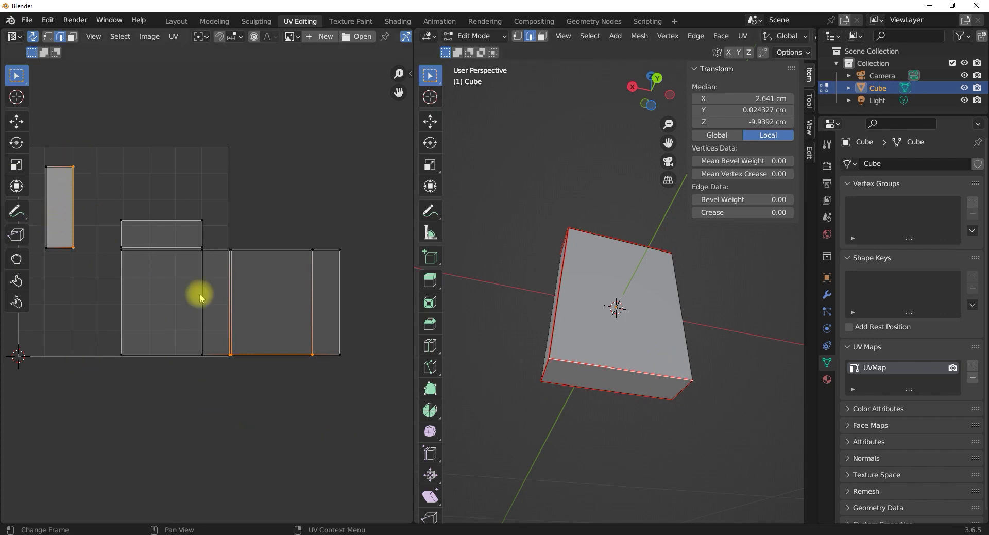
Rotate the bottom face's UV island by -90 degrees and move it about 1.01 in X and -0.78 in Y, directly below the back face's UV.
click(541, 36)
click(50, 203)
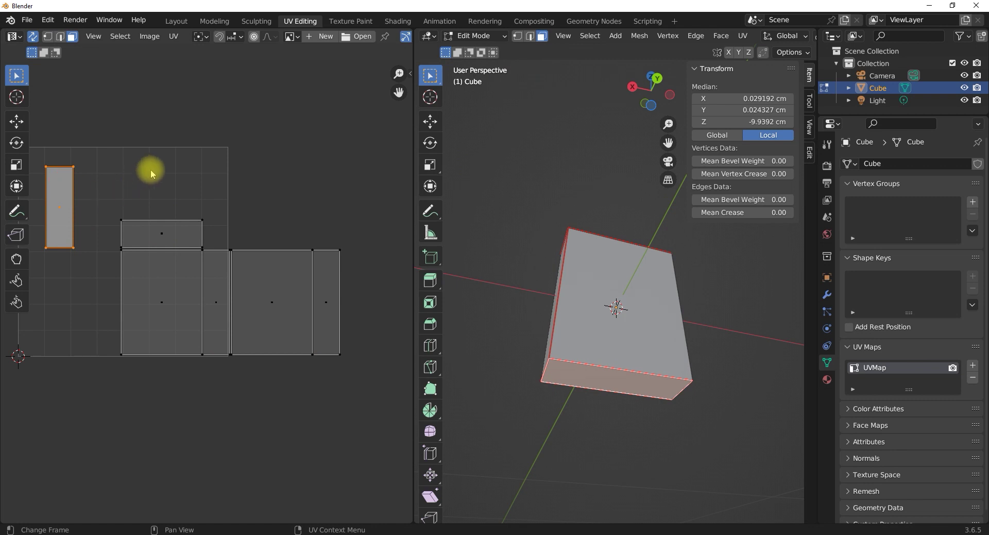
key(r)
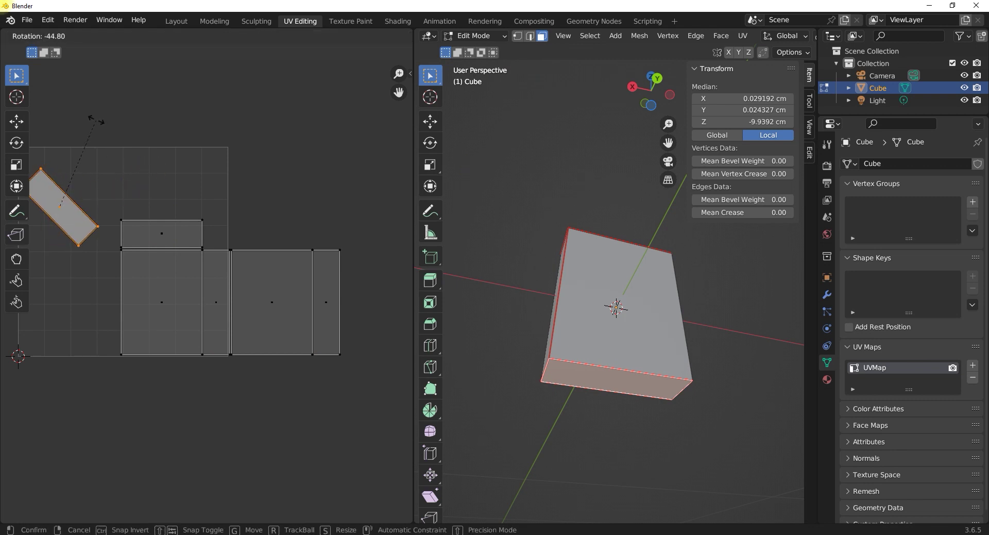
text(-90)
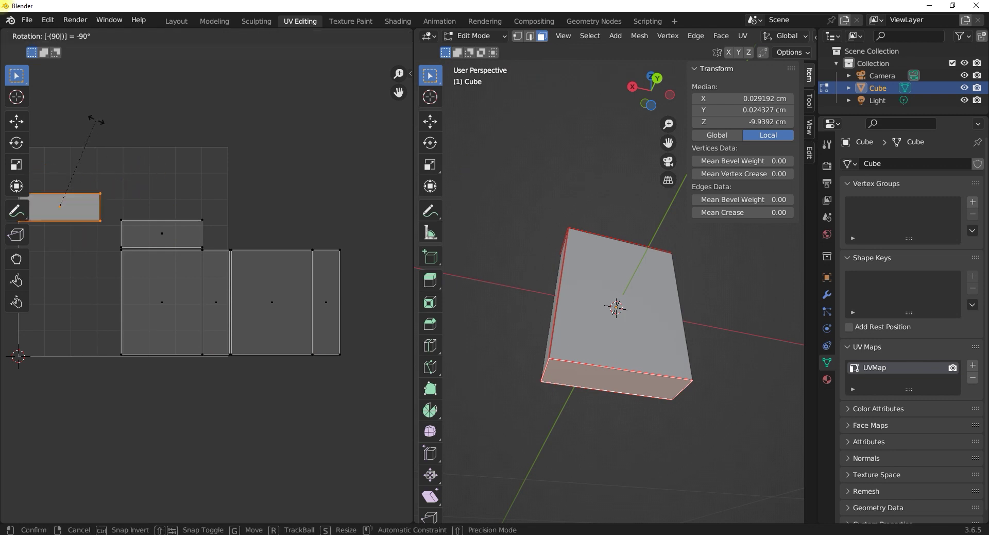
click(97, 123)
key(g)
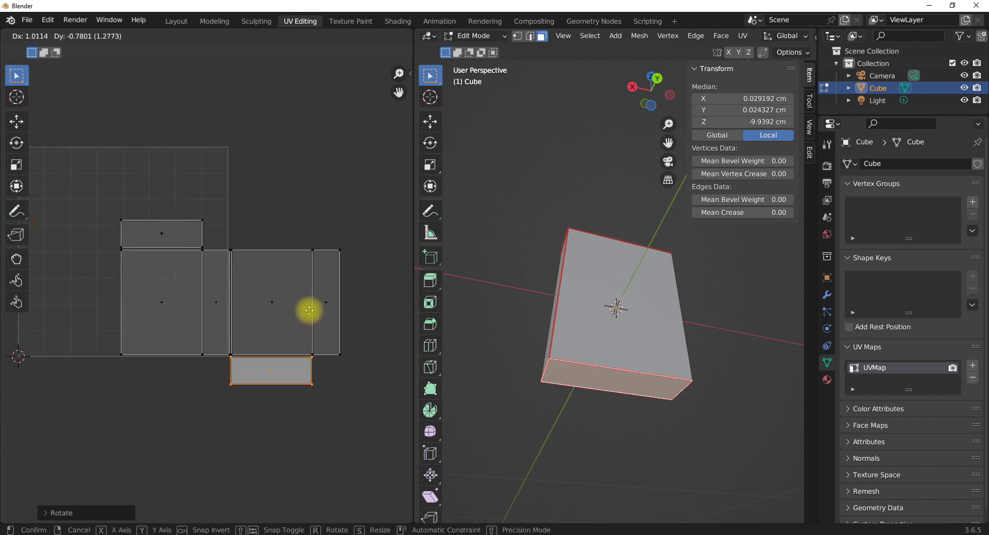
click(309, 310)
Select all the UV islands and move them together so the flattened box layout lies over the UV square.
scroll(216, 257, down, 1)
drag(115, 214, 331, 402)
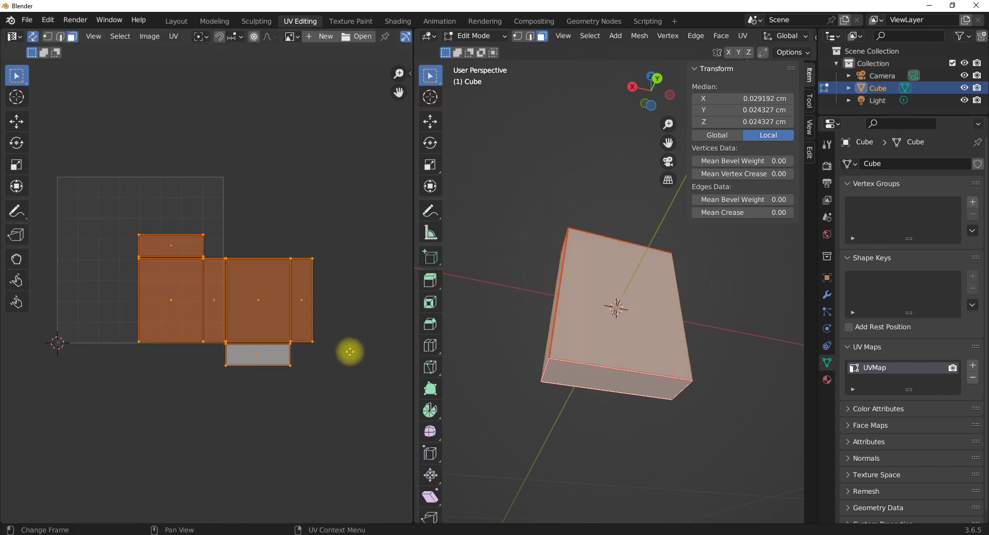
key(g)
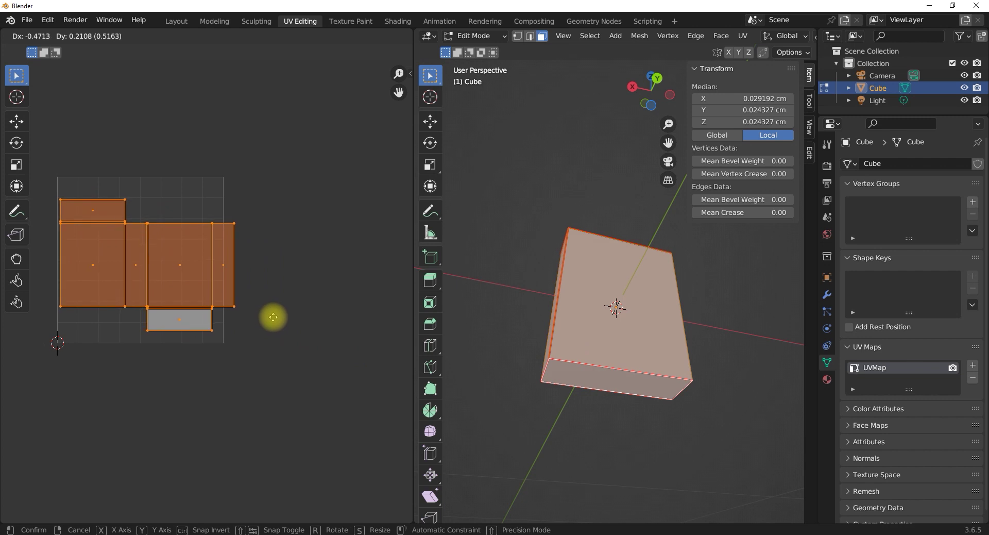
click(279, 314)
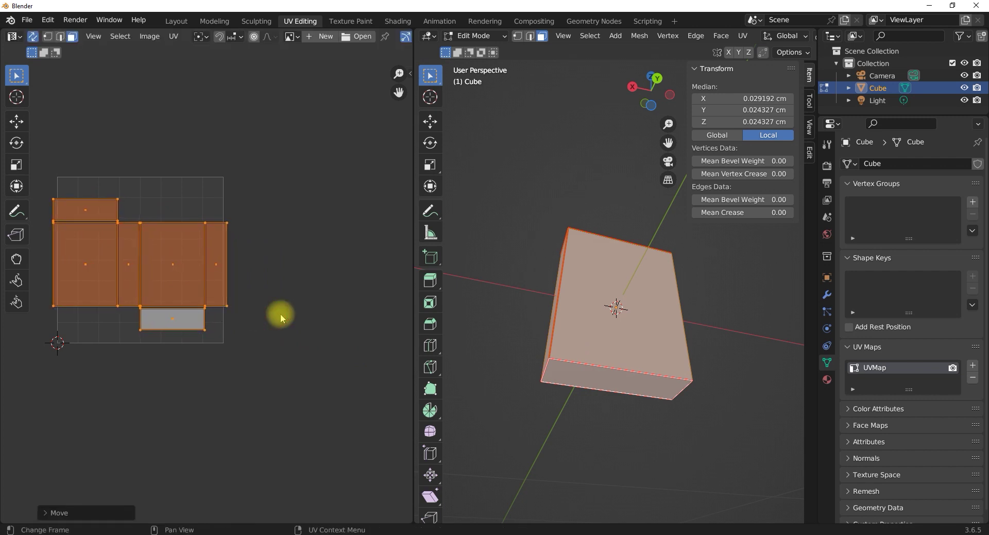
scroll(206, 281, down, 3)
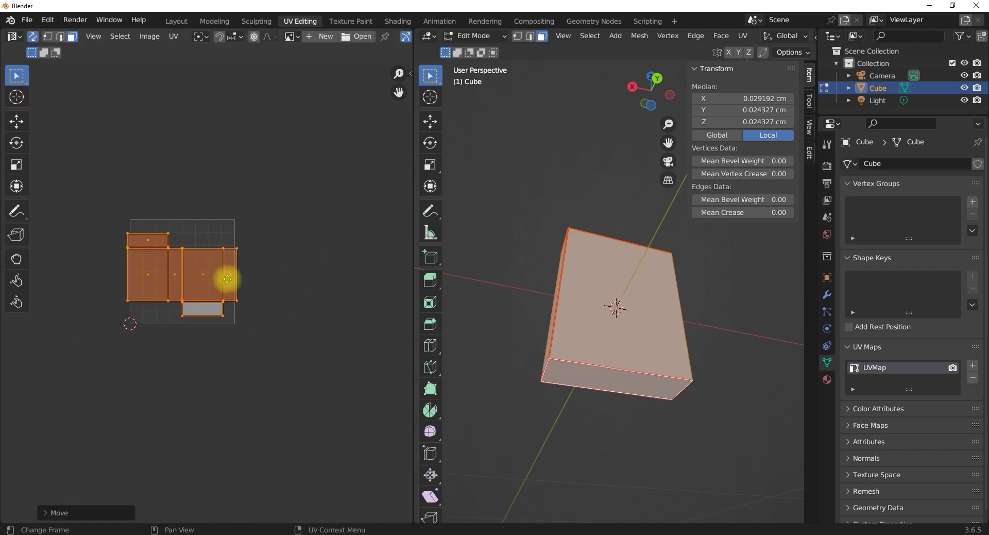
middle_drag(221, 277, 259, 283)
scroll(165, 239, up, 4)
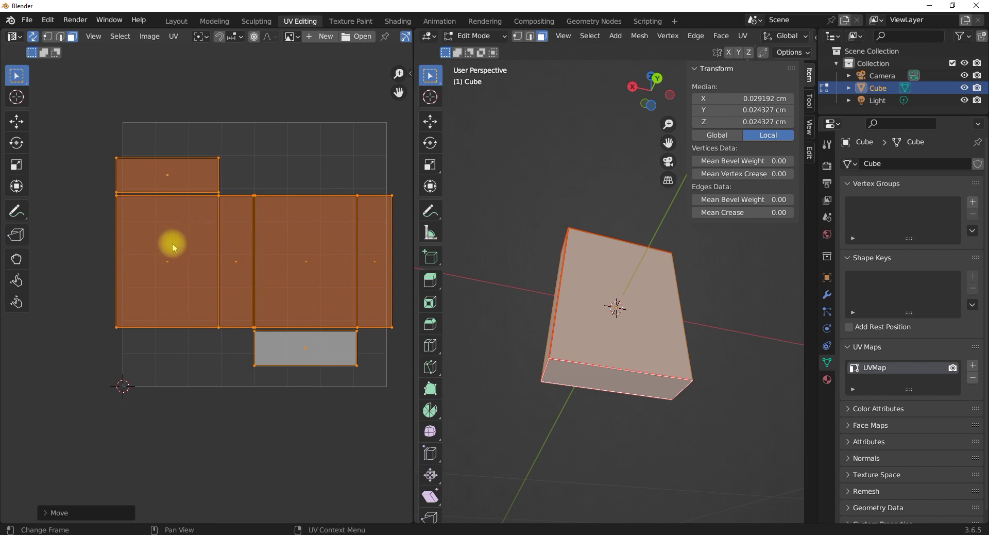
scroll(258, 247, down, 1)
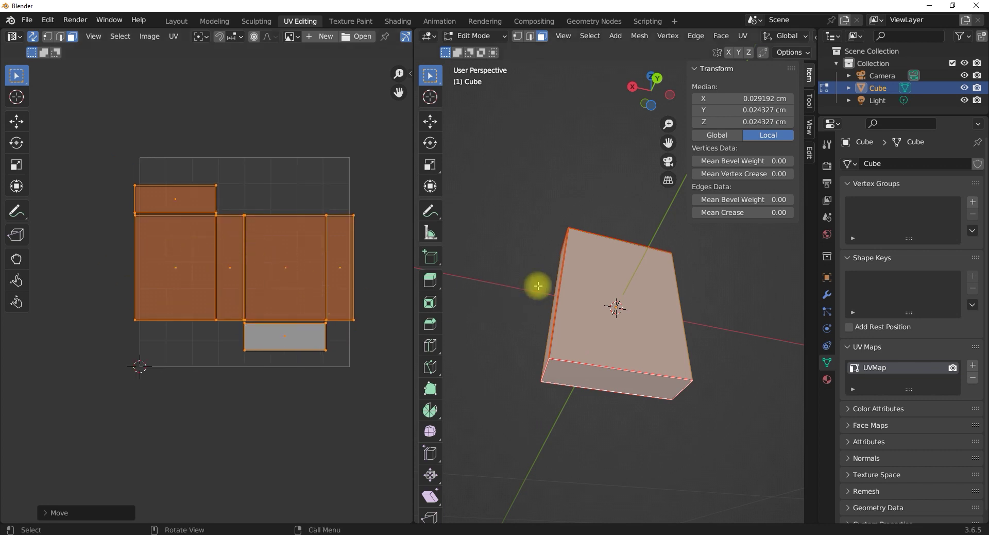
Clear the seam on the box edge shared by the back face and the bottom face.
middle_drag(613, 289, 593, 320)
scroll(624, 337, up, 4)
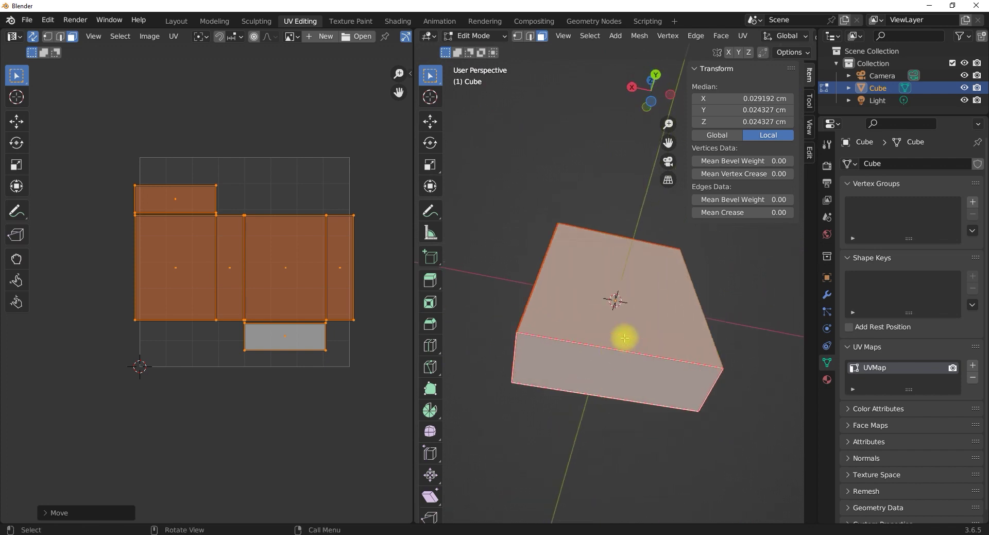
scroll(555, 309, down, 2)
mouse_move(583, 361)
middle_down()
mouse_move(586, 342)
mouse_move(590, 349)
middle_up()
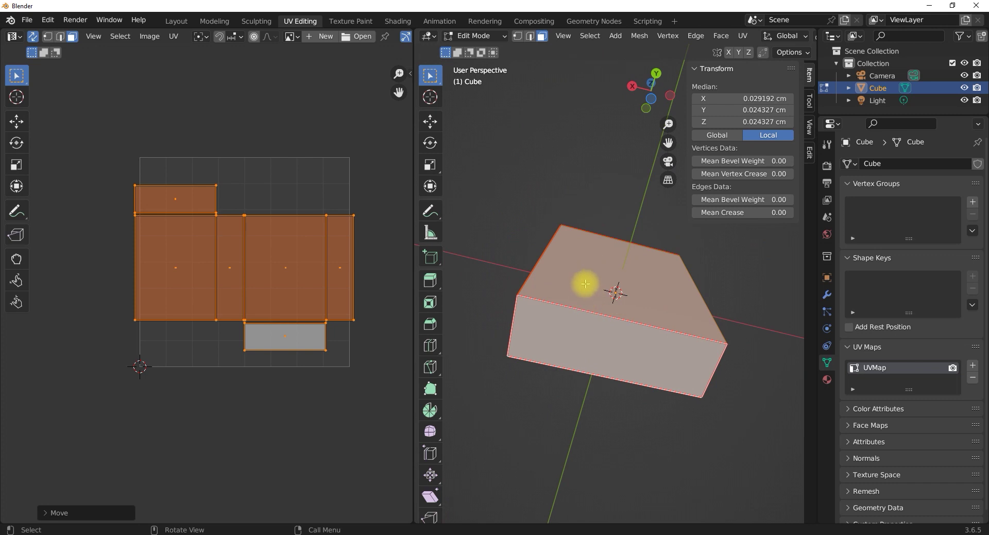
scroll(580, 339, down, 2)
middle_drag(587, 291, 618, 206)
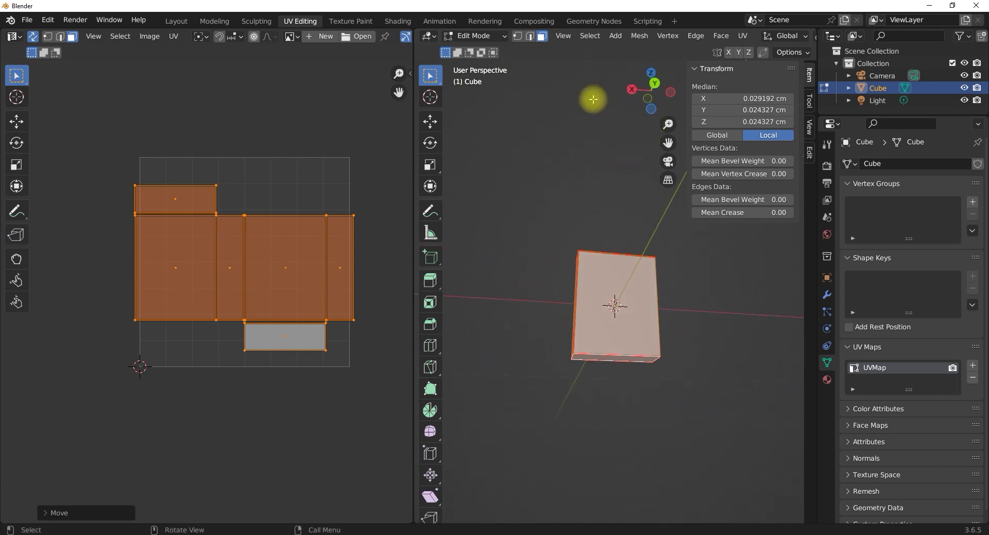
click(530, 35)
middle_drag(632, 282, 619, 312)
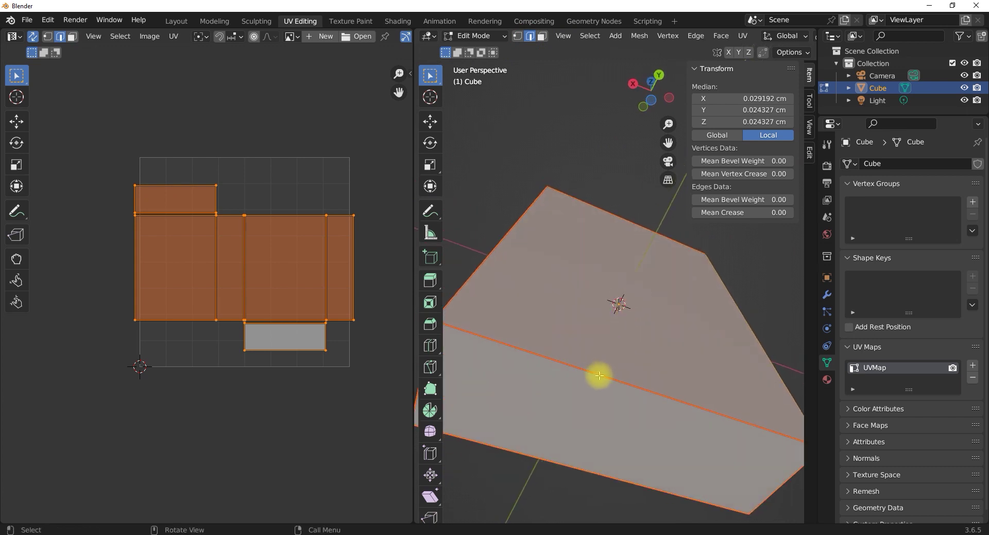
scroll(599, 376, down, 3)
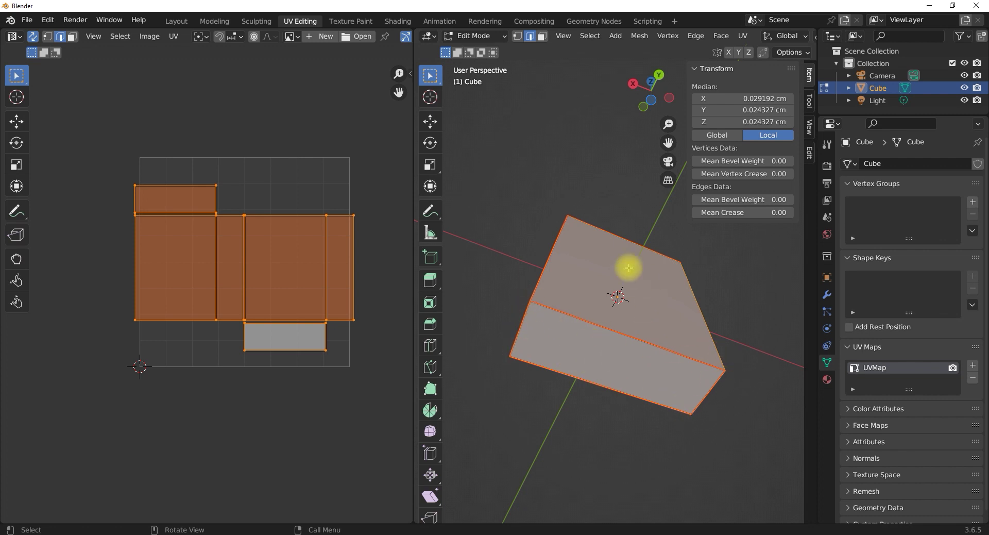
middle_drag(636, 303, 667, 281)
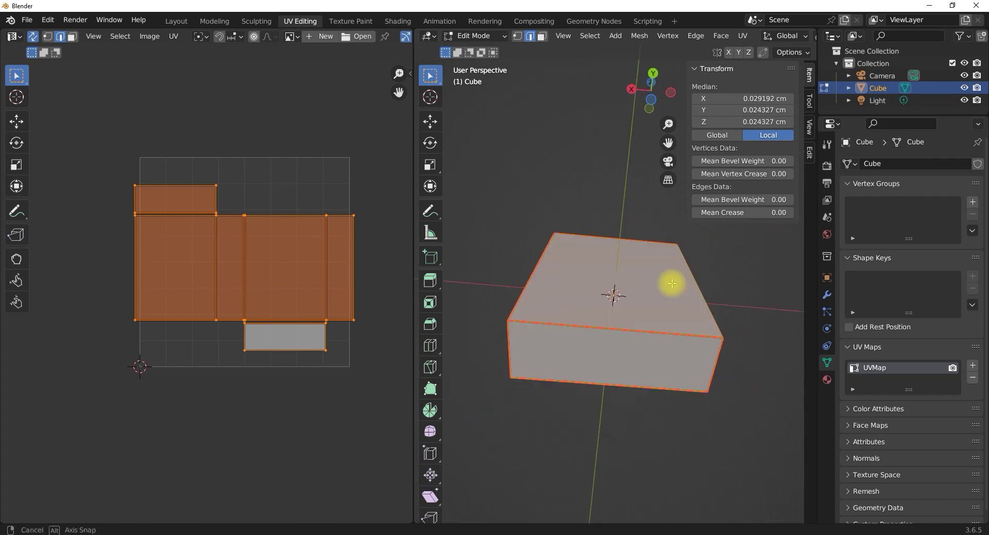
click(620, 327)
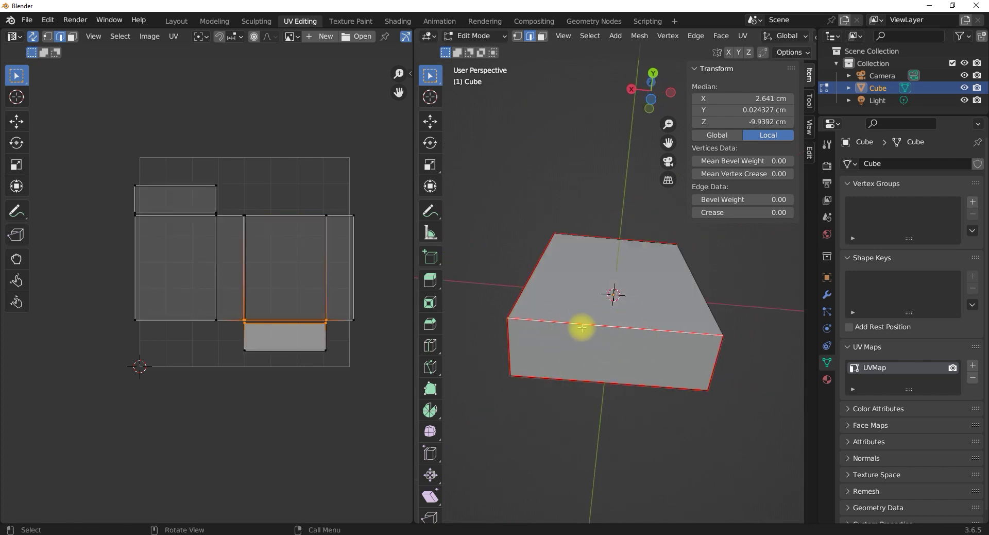
key(u)
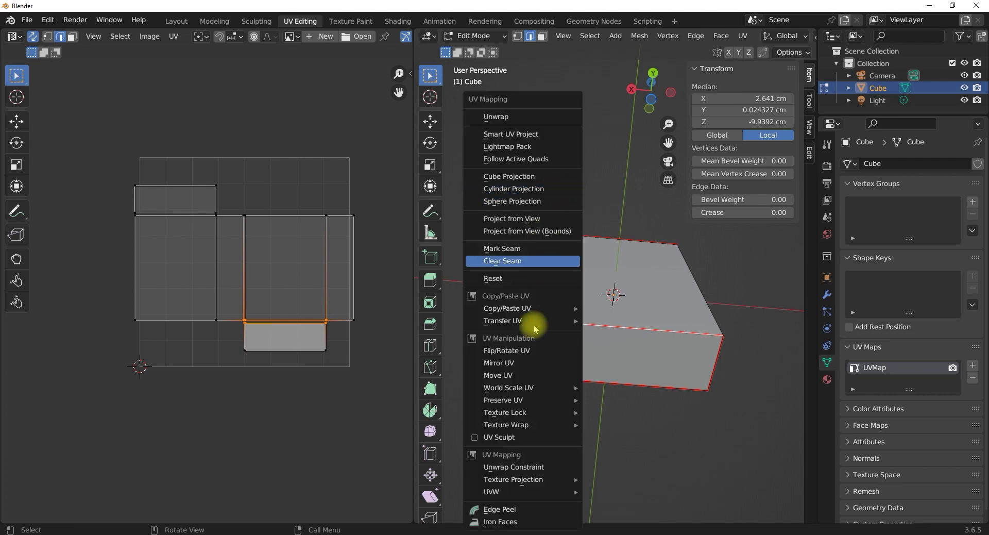
click(509, 262)
Clear the seam on the box edge shared by the front face and the top face.
middle_drag(661, 400, 637, 250)
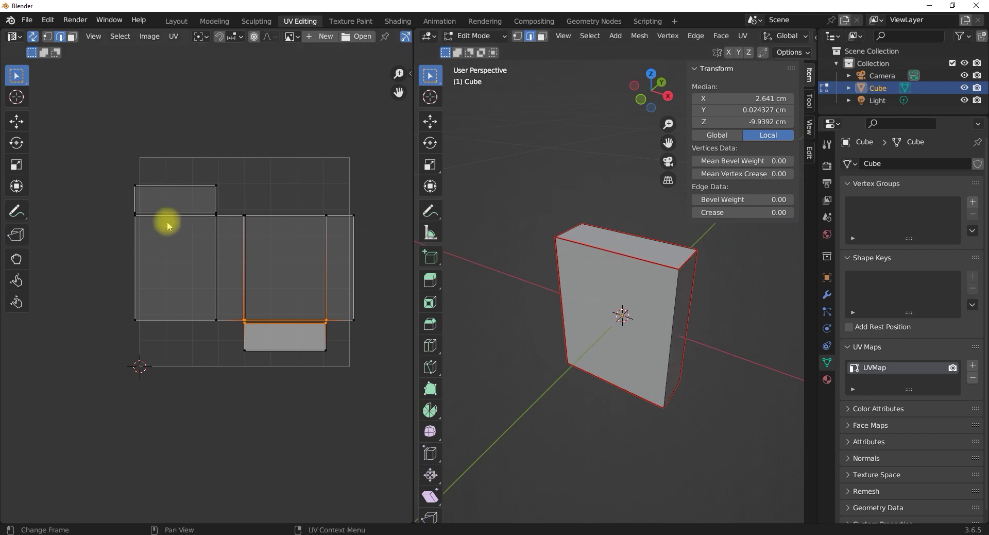
click(579, 241)
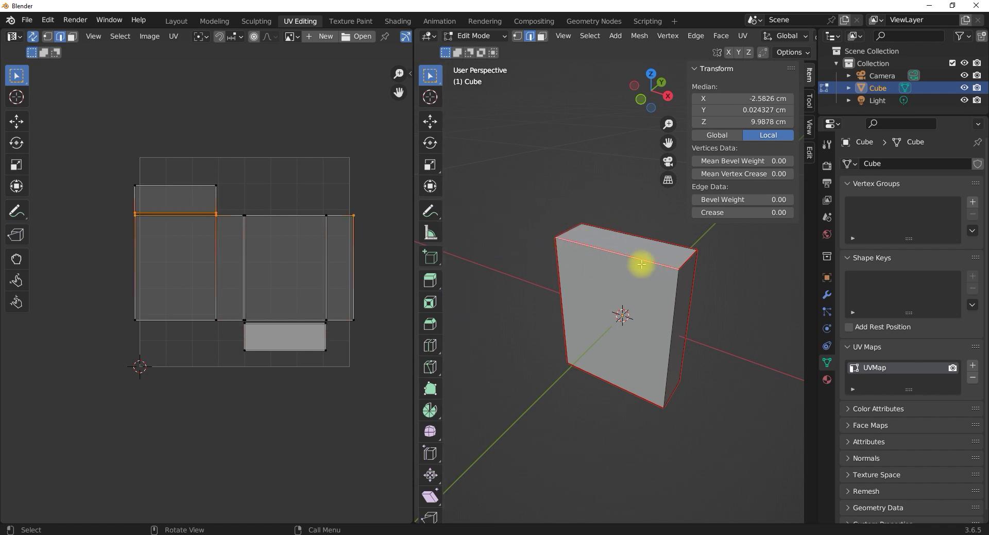
key(u)
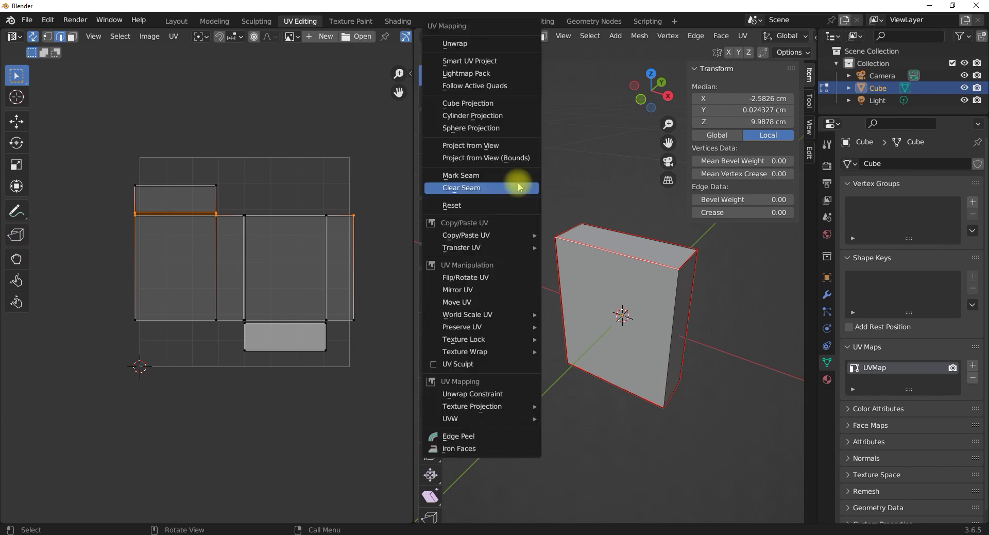
click(456, 187)
Select all faces of the box and unwrap them again along the remaining seams.
middle_drag(666, 275, 650, 288)
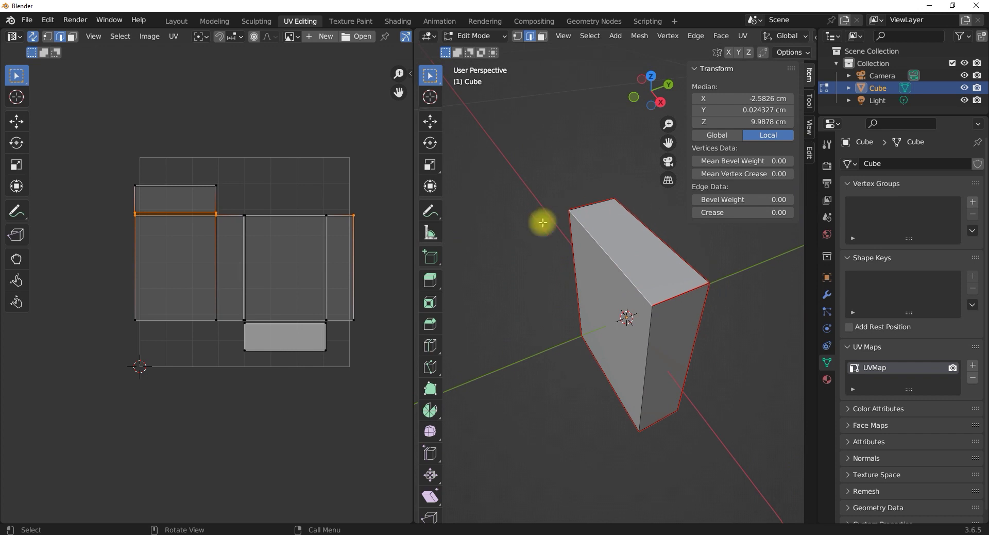
middle_drag(576, 210, 618, 261)
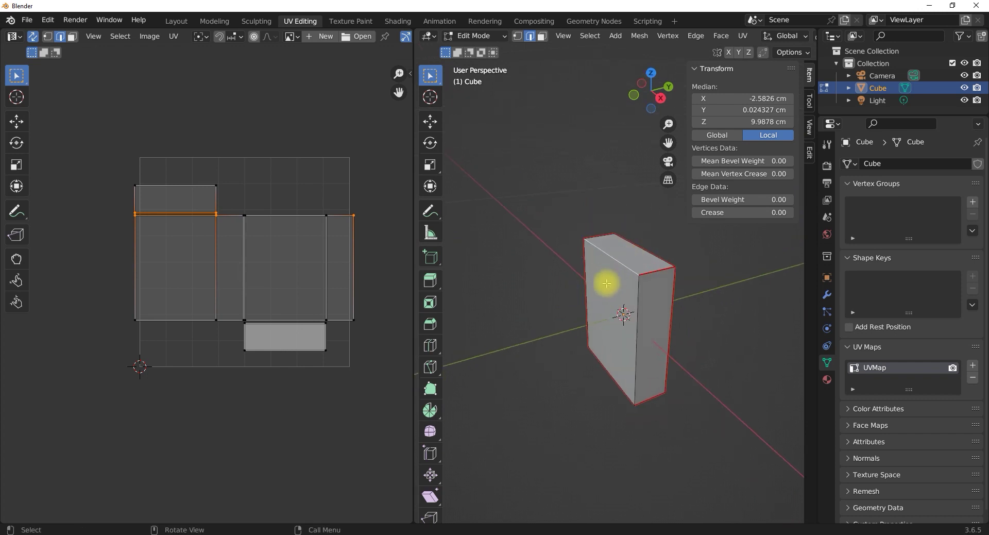
mouse_move(578, 245)
middle_down()
mouse_move(605, 282)
mouse_move(493, 249)
mouse_move(572, 260)
middle_up()
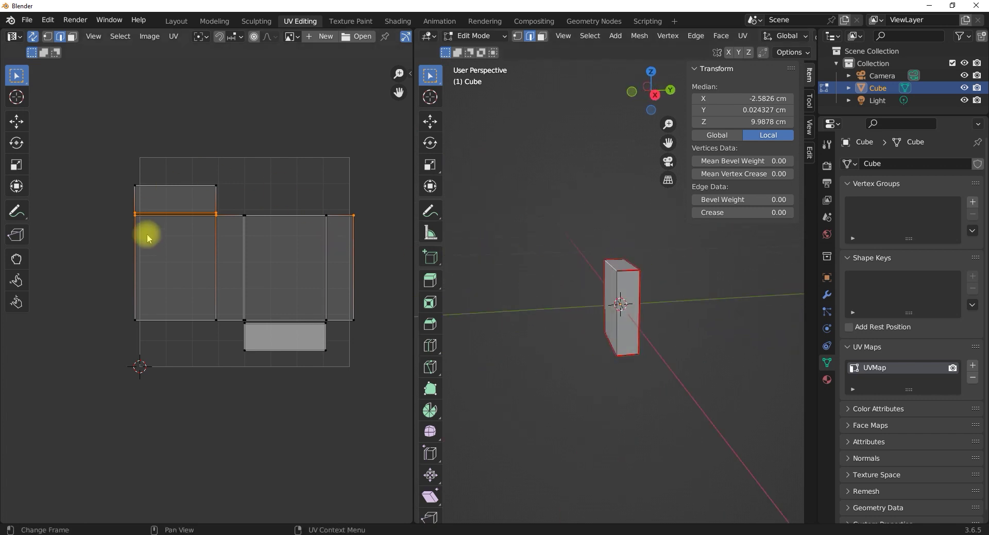
middle_drag(613, 308, 653, 283)
scroll(640, 273, up, 3)
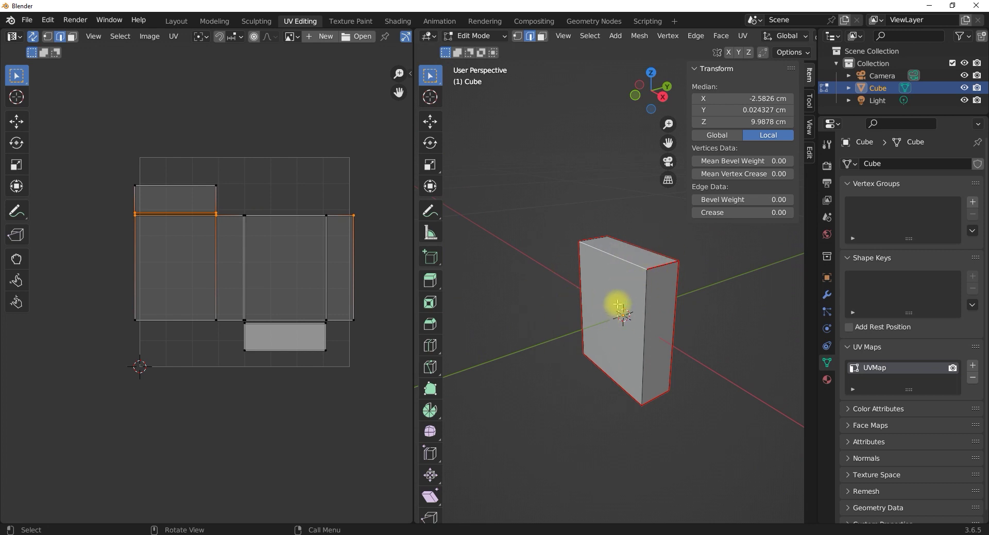
click(541, 37)
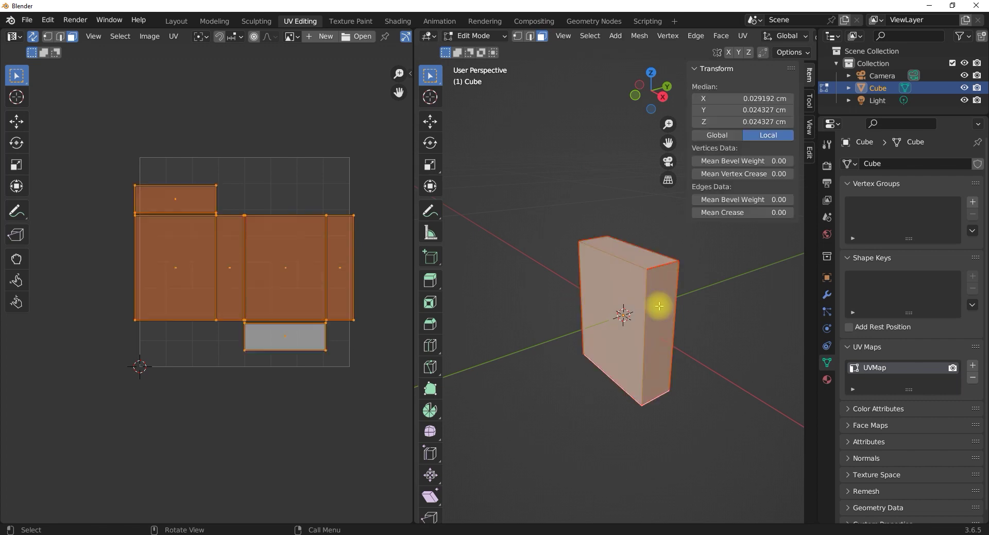
key(a)
key(u)
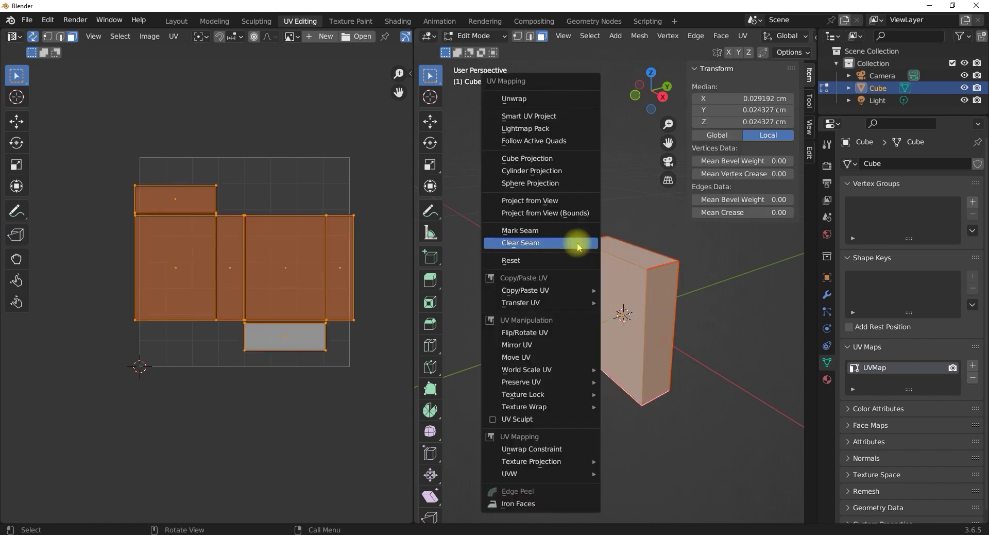
click(528, 84)
scroll(216, 270, down, 3)
scroll(214, 269, up, 4)
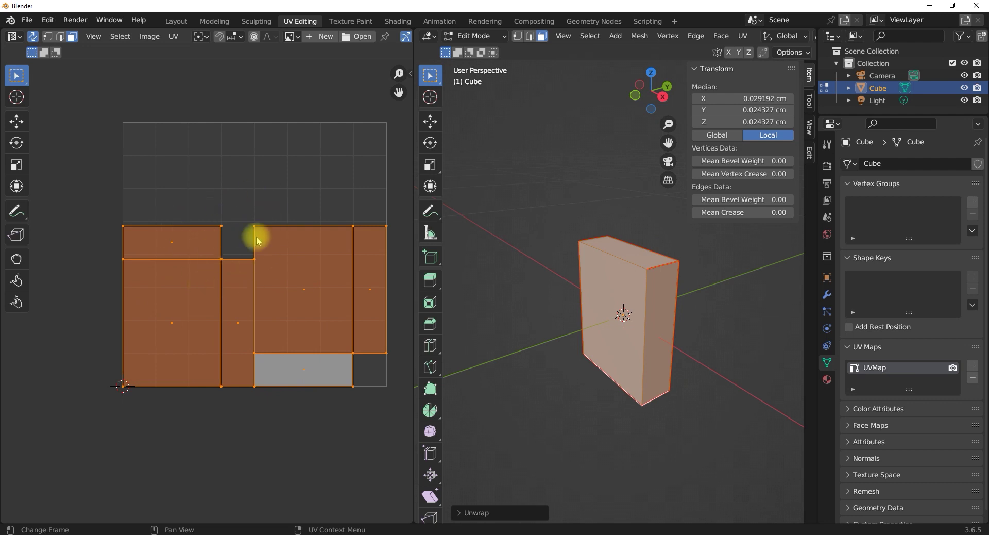
scroll(254, 297, up, 1)
Check the front, top and adjoining side faces in the new UV layout and select the linked island containing all three.
click(146, 288)
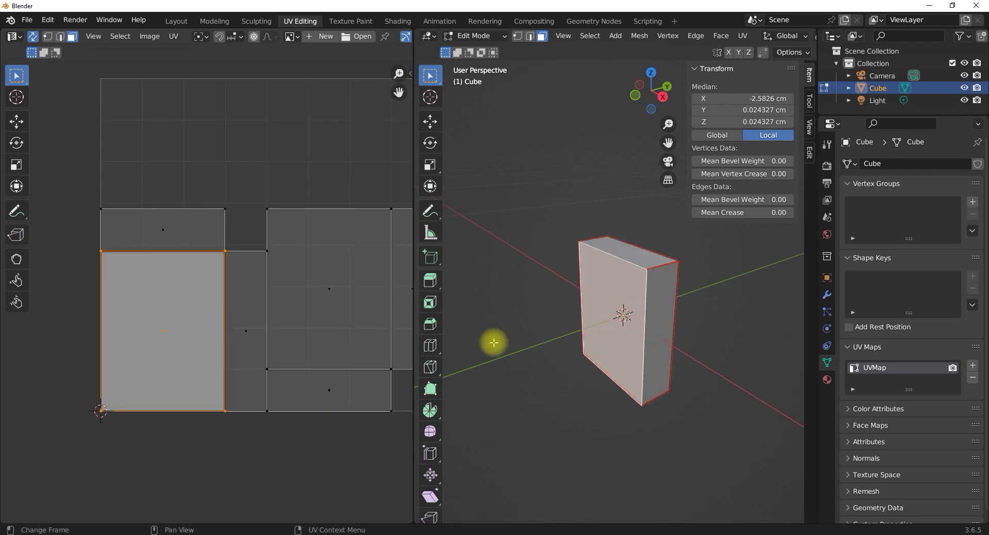
click(159, 230)
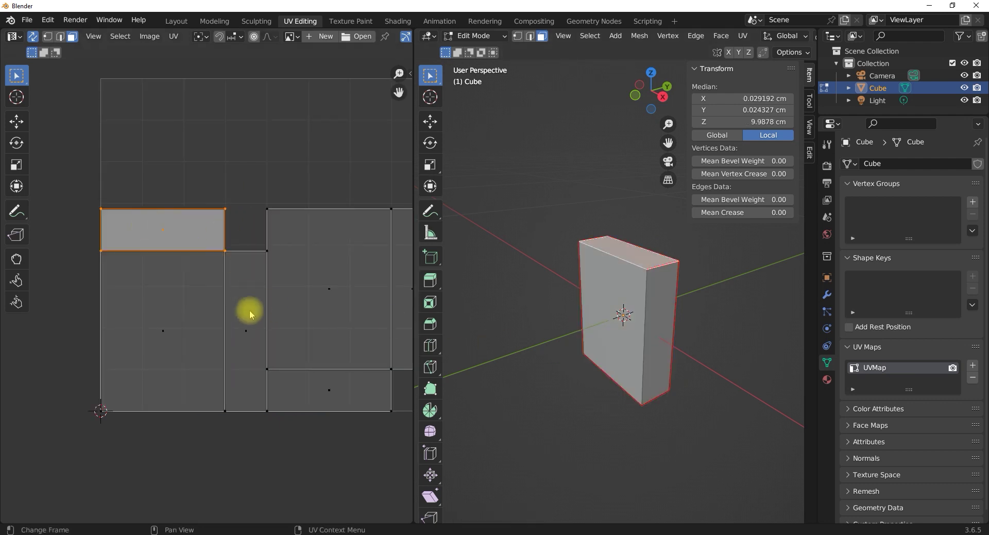
click(245, 352)
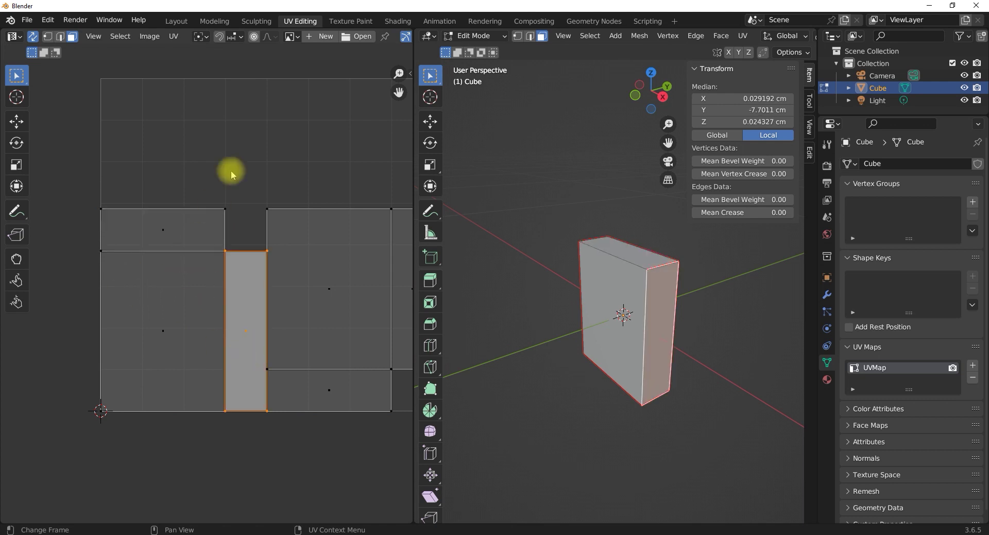
click(238, 149)
key(l)
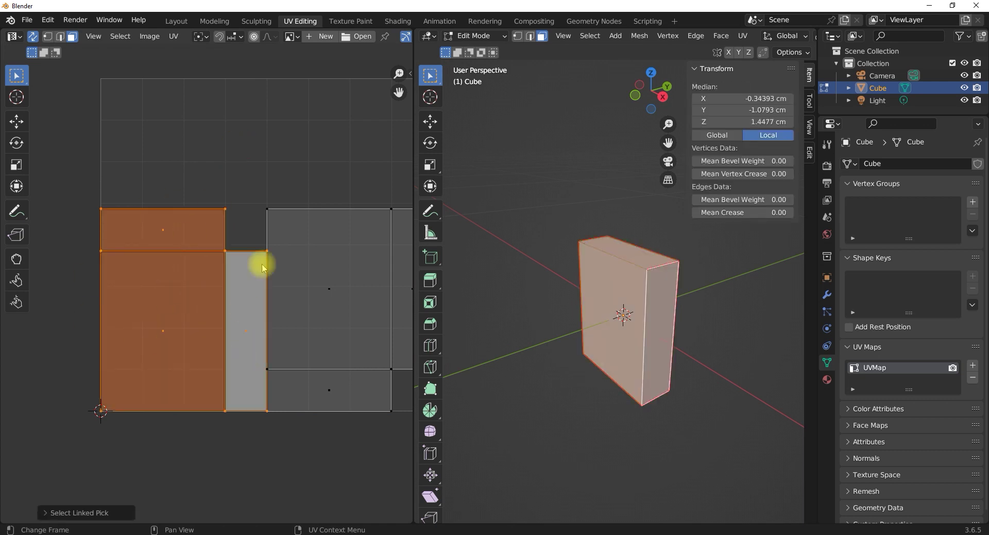
Check the linked UV island containing the back face, and compare the individual front and back faces in the UV layout.
click(323, 143)
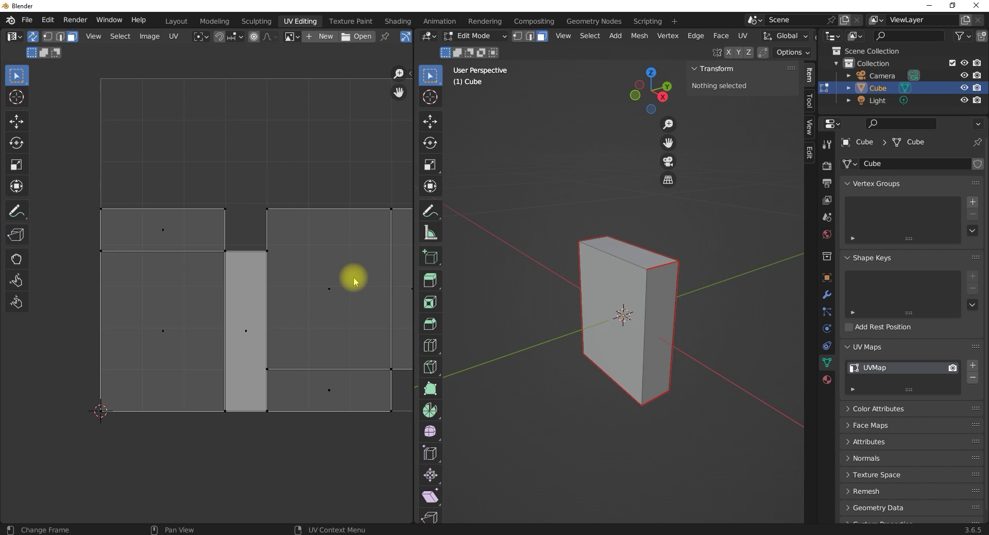
key(l)
scroll(356, 309, down, 2)
scroll(221, 282, up, 3)
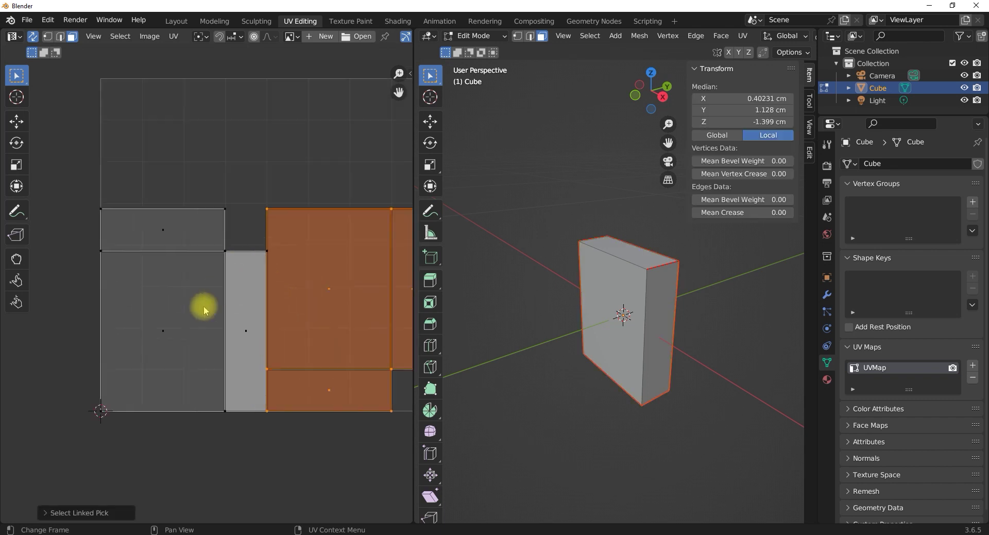
click(180, 278)
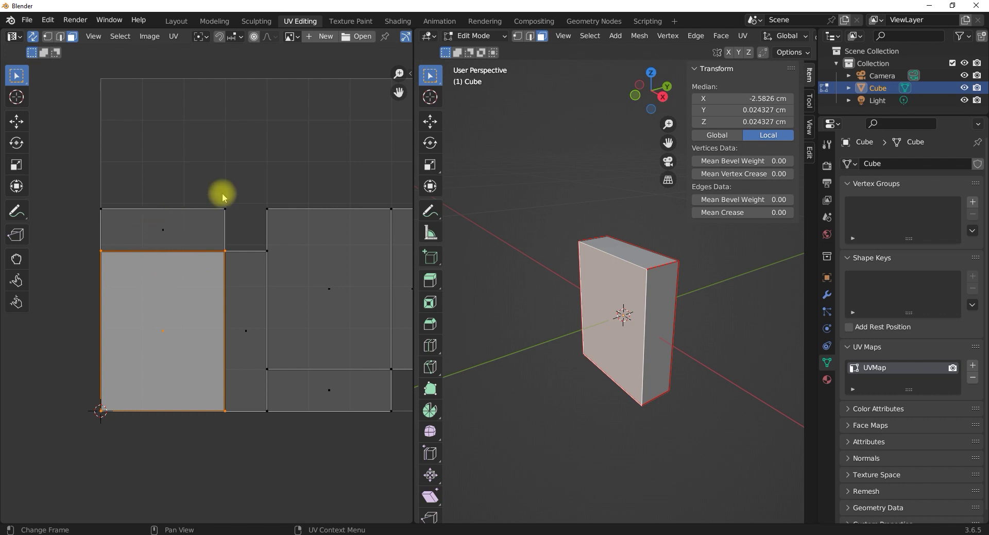
click(356, 284)
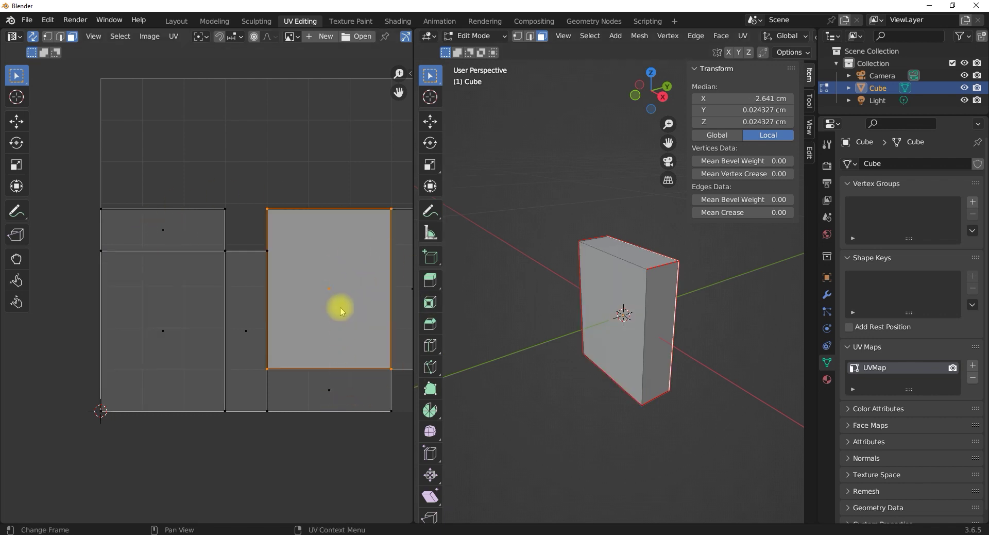
scroll(306, 285, down, 3)
scroll(272, 305, up, 3)
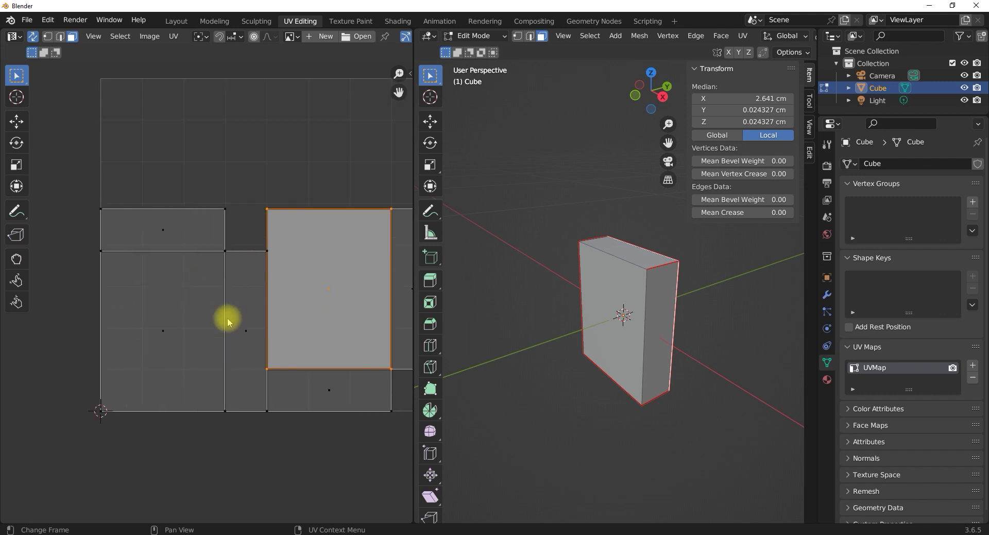
Select the linked front-face island and move it up along Y by about 0.126, aligning its side face with the back face's upper edge.
click(302, 174)
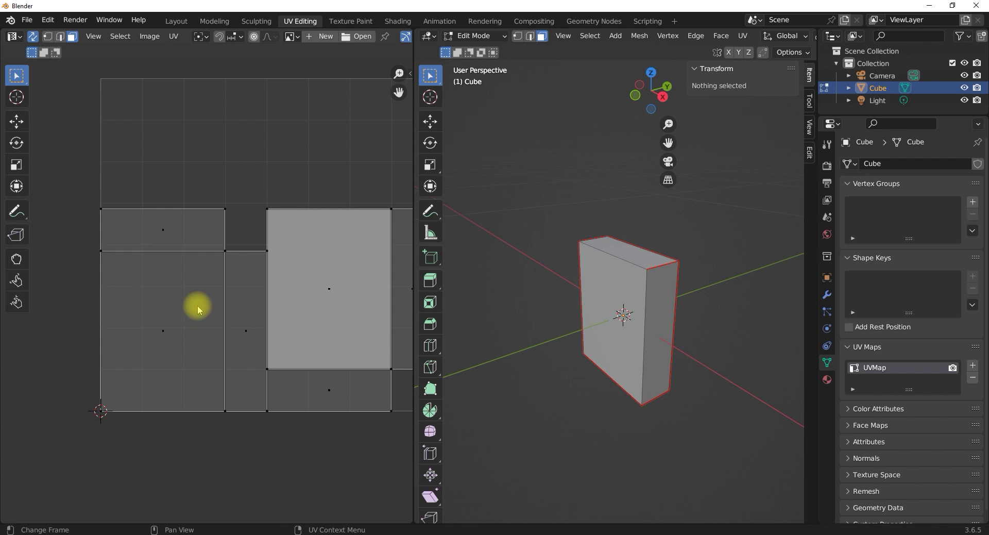
key(l)
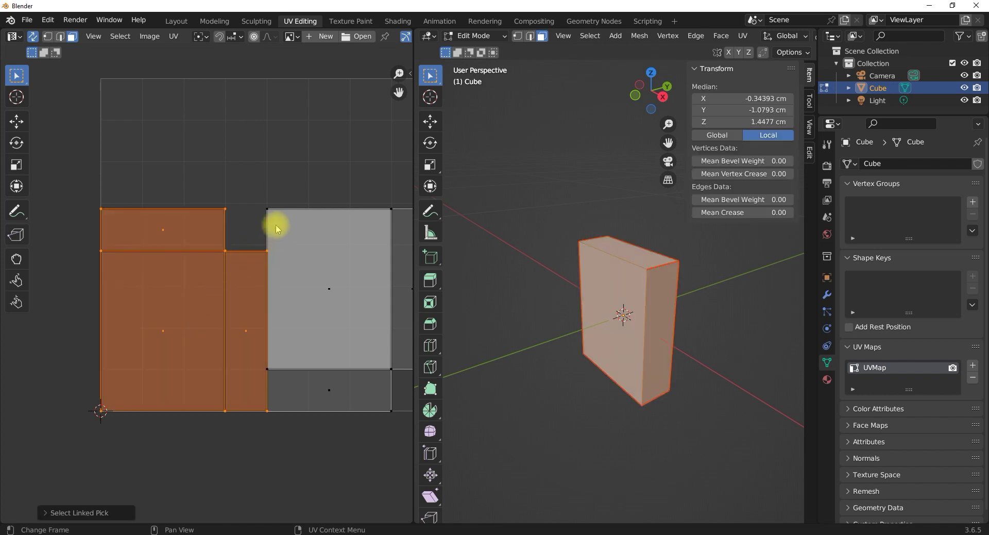
scroll(274, 221, up, 2)
middle_drag(289, 252, 243, 320)
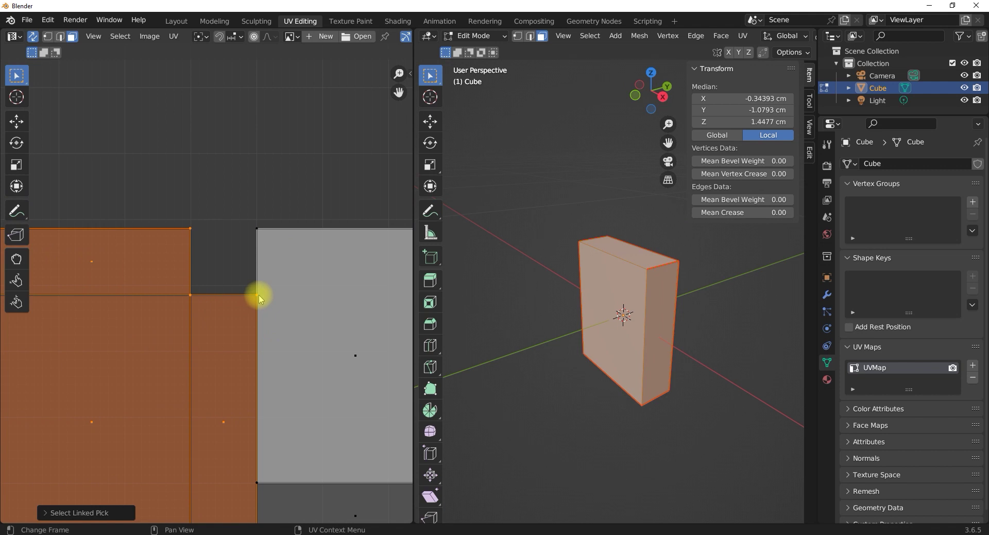
key(g)
key(y)
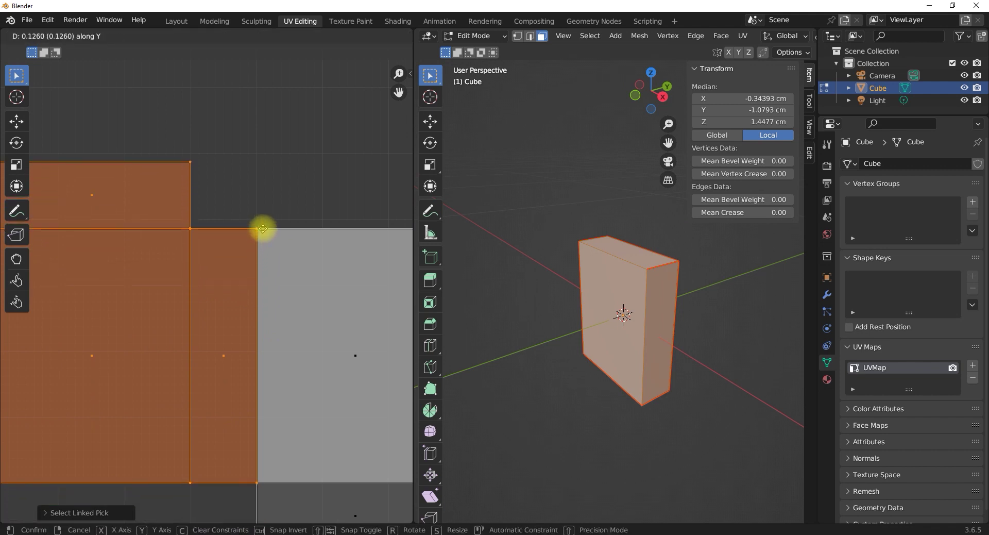
click(262, 228)
Move the front-face island slightly in the negative X direction to leave a narrow gap beside the back-face island, and clear the selection.
scroll(346, 262, down, 3)
middle_drag(221, 327, 256, 327)
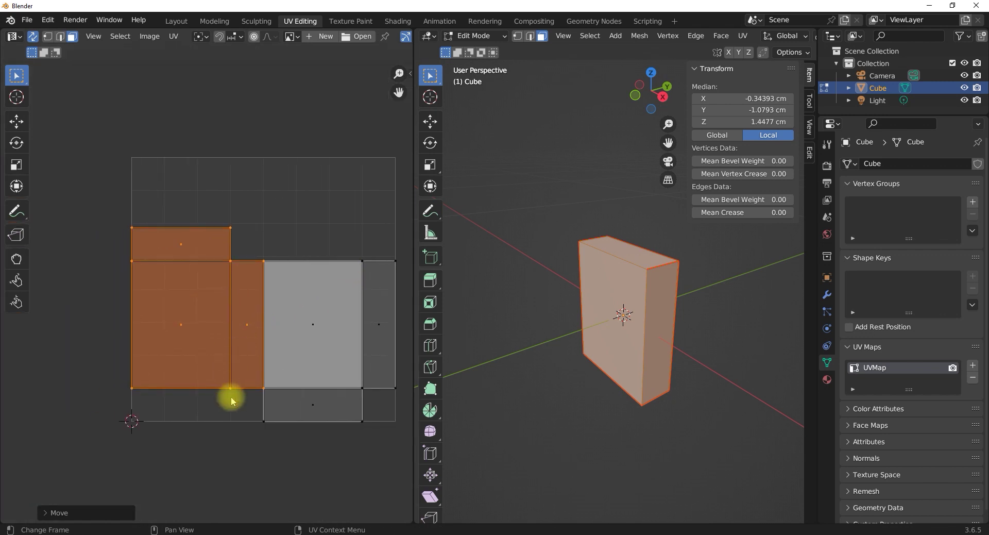
key(g)
key(x)
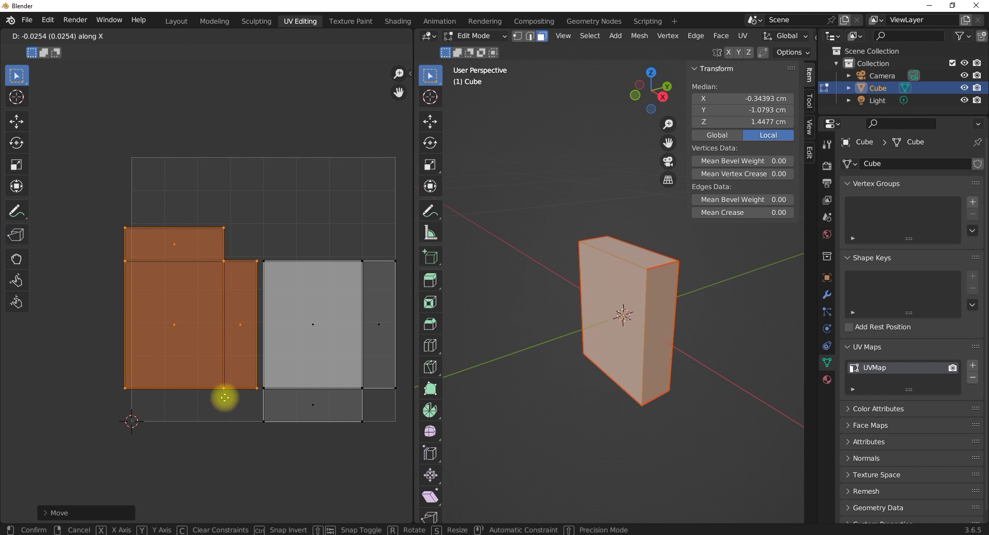
click(230, 397)
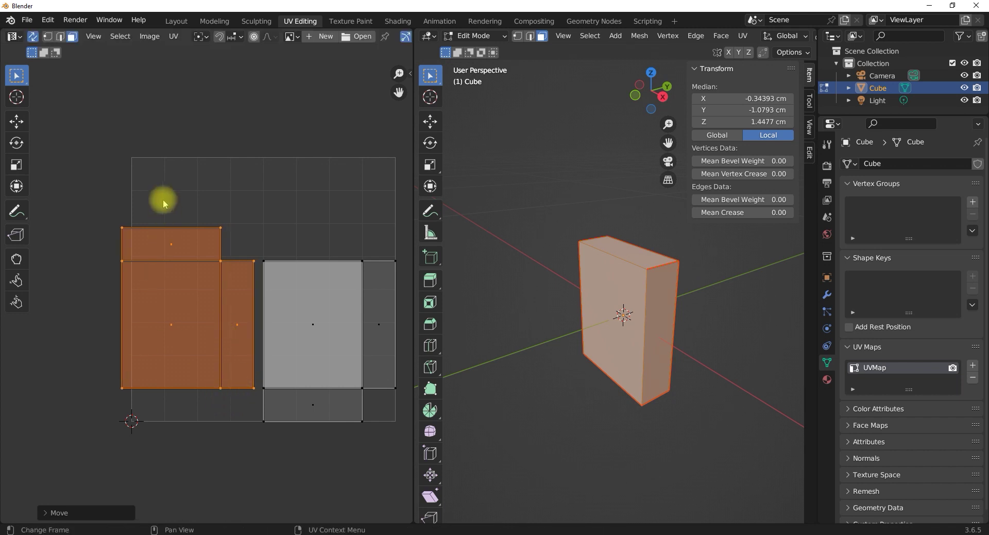
click(205, 194)
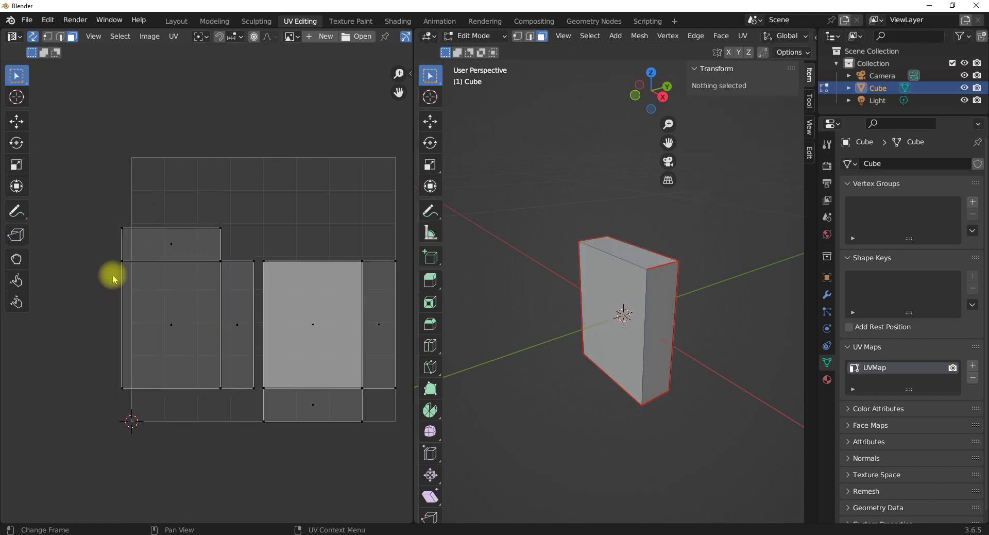
Select both UV islands and scale them down to about 0.91 so they fit within the UV square's width.
scroll(238, 287, down, 2)
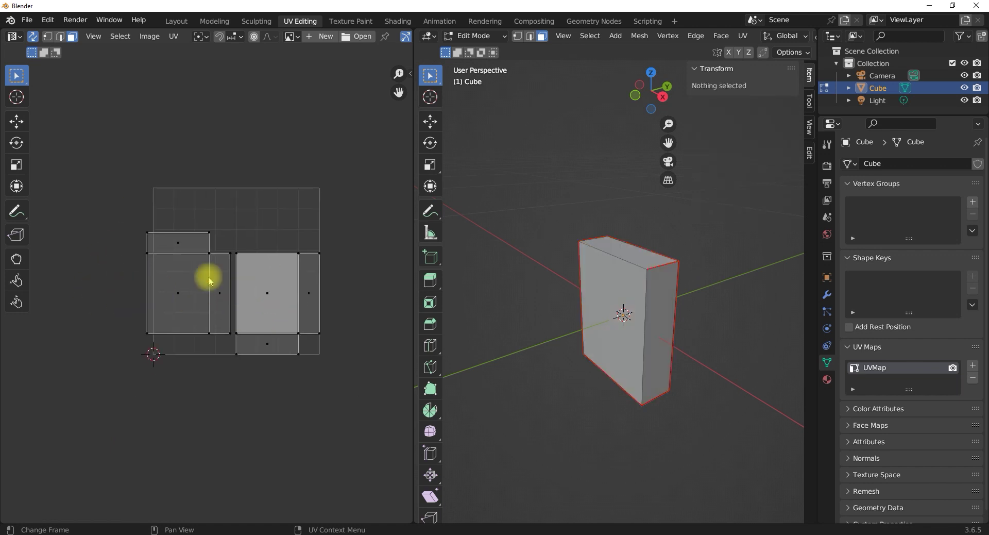
drag(121, 203, 360, 370)
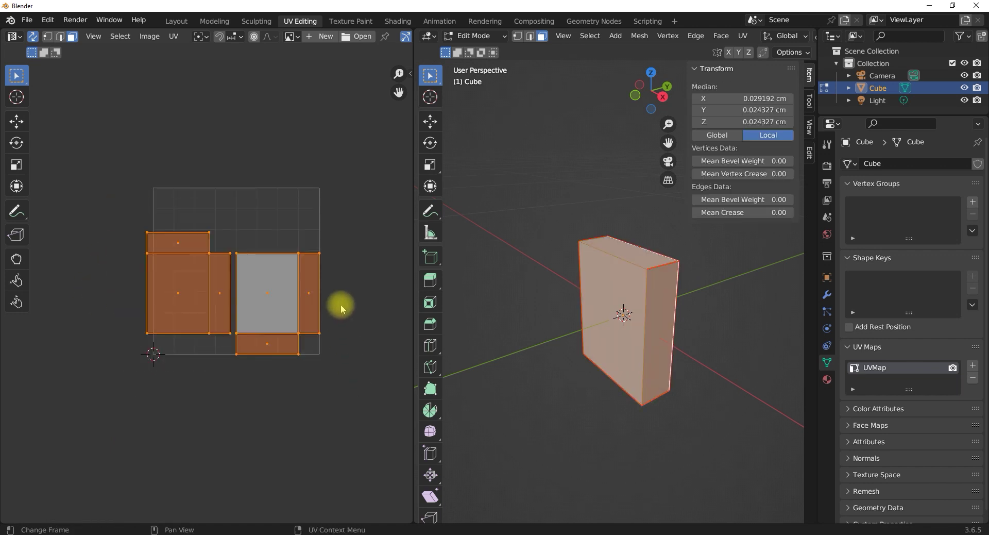
key(s)
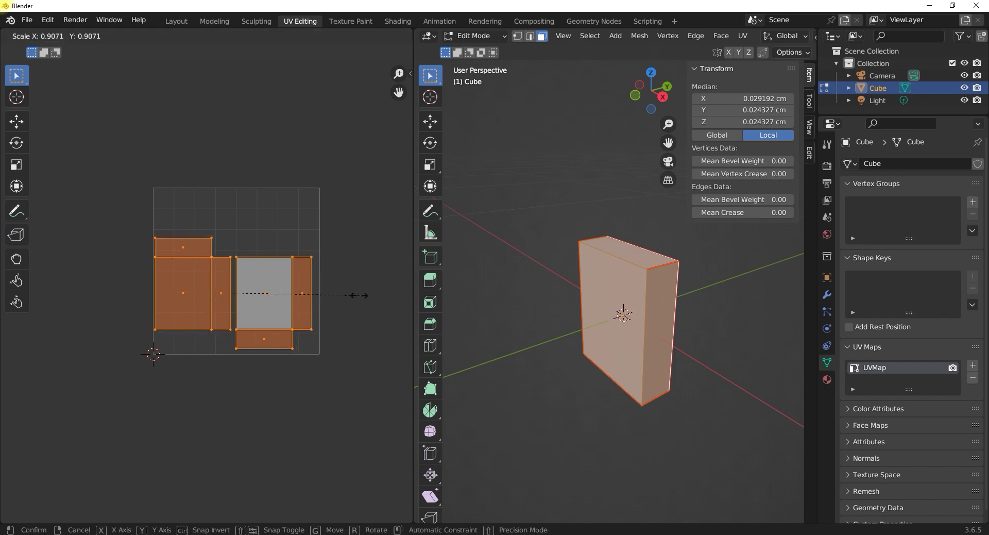
click(335, 309)
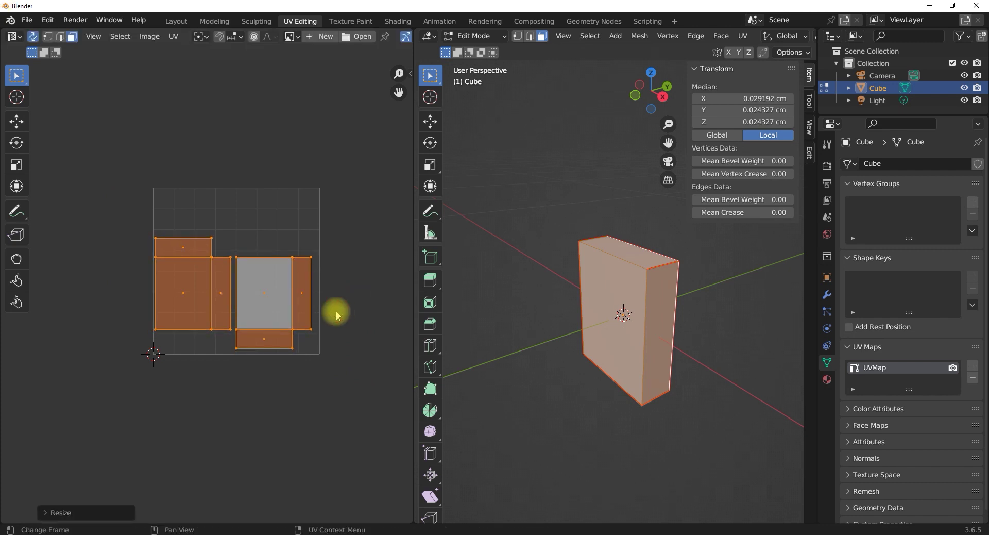
Scale both islands up by about 1.04 and move them slightly in positive X and Y so they sit inside the UV square.
scroll(294, 309, up, 4)
scroll(278, 299, down, 2)
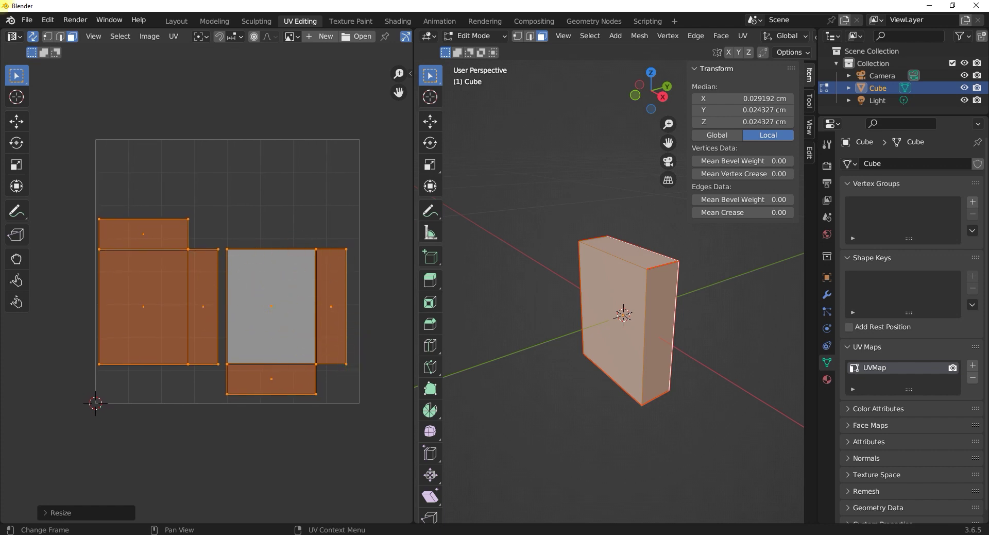
key(s)
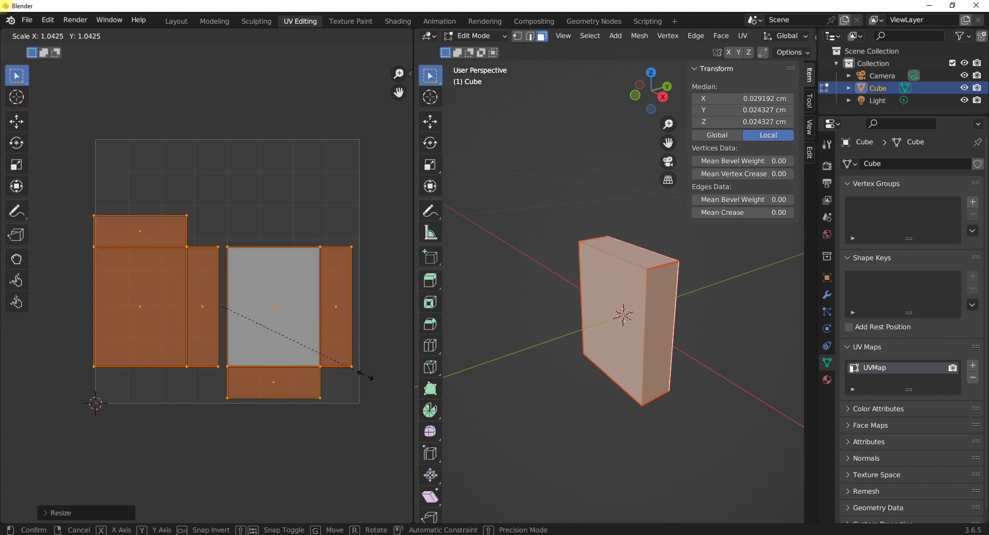
click(365, 377)
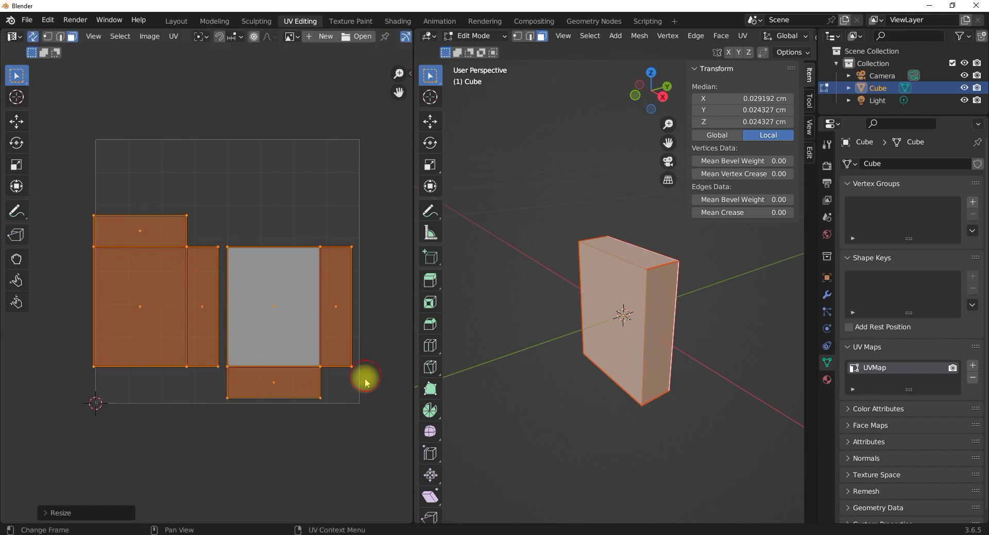
key(g)
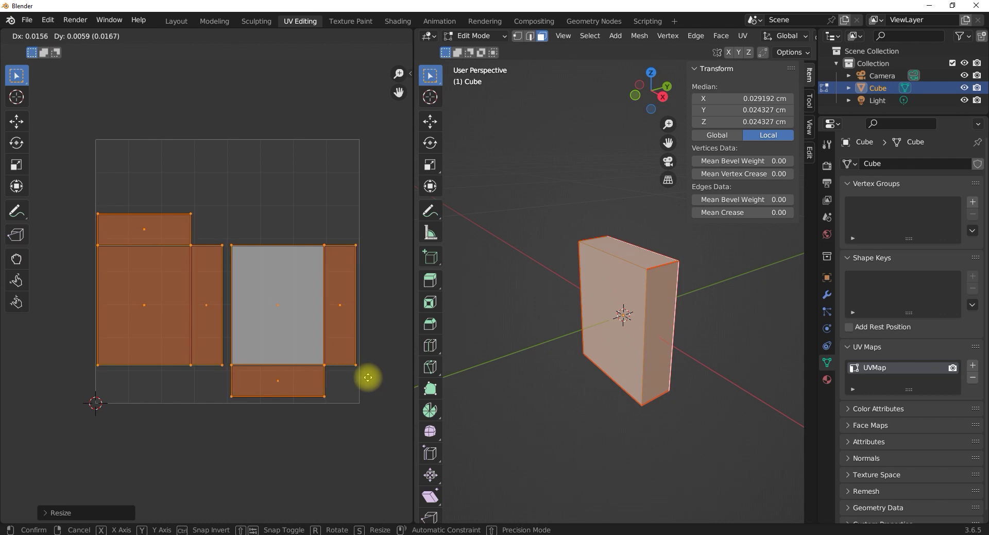
click(367, 378)
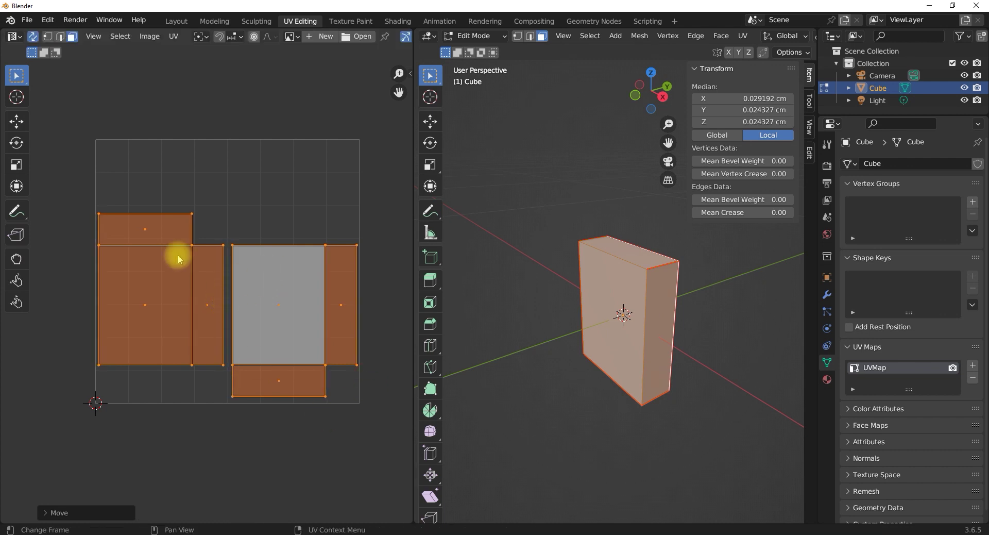
Select the linked front-face island, move it up along Y by about 0.25 to near the UV square's upper edge, and deselect it.
click(216, 221)
key(l)
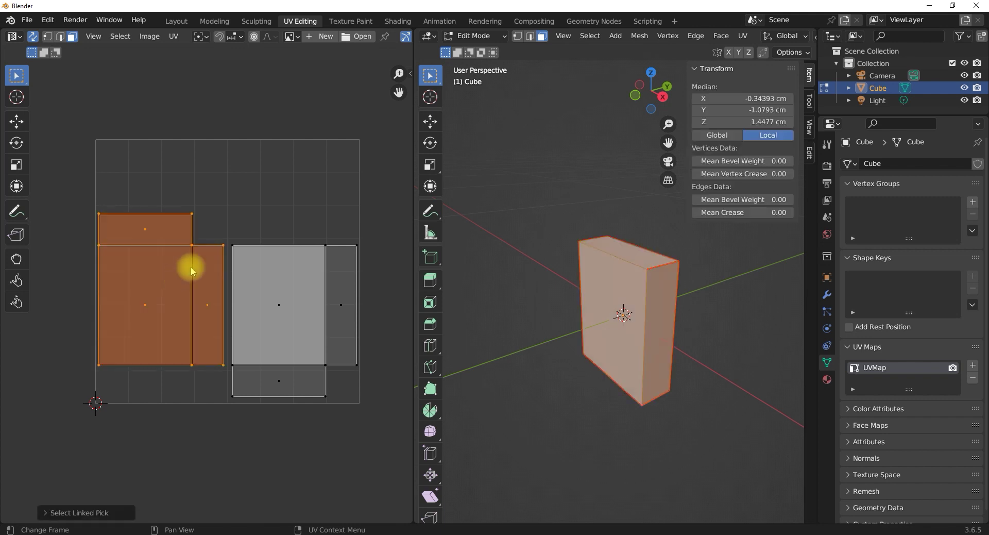
key(g)
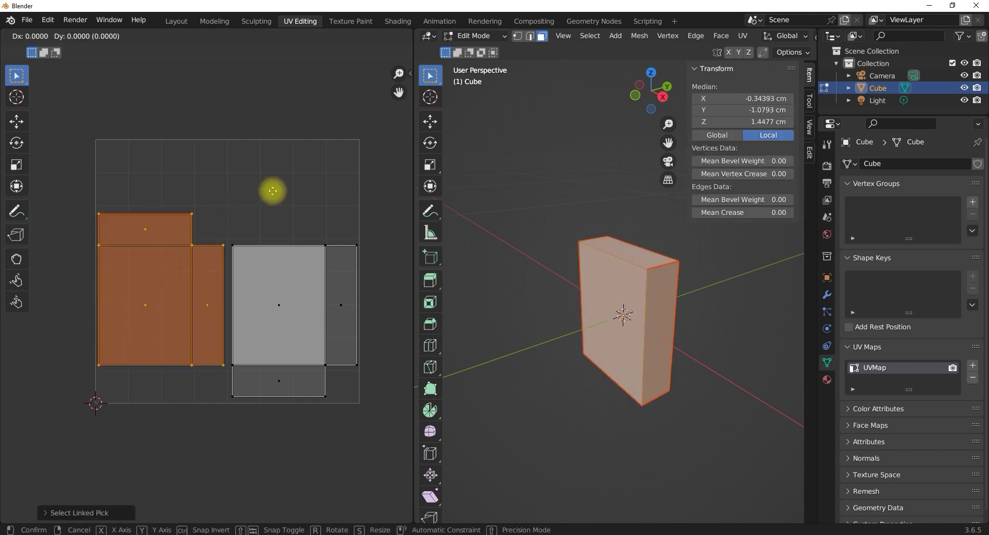
key(y)
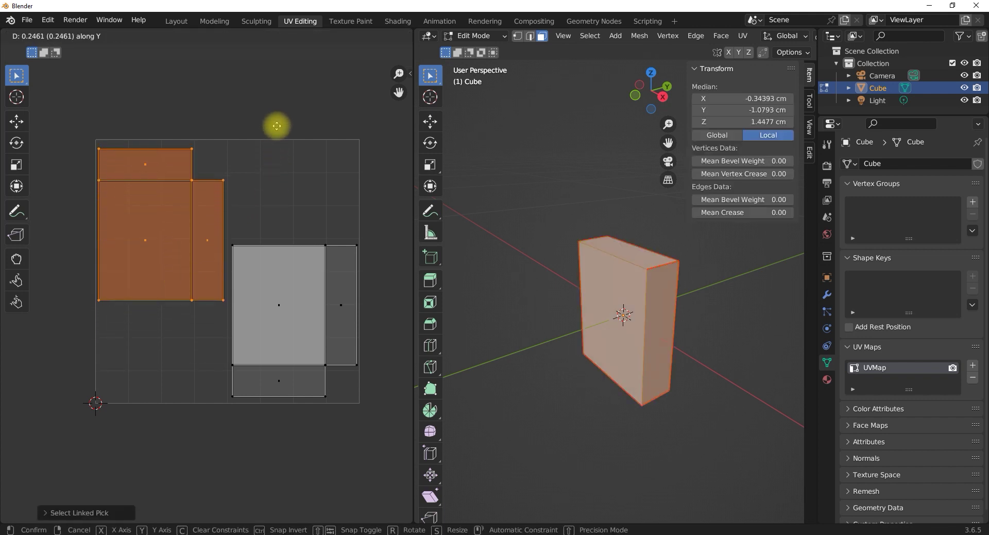
click(276, 123)
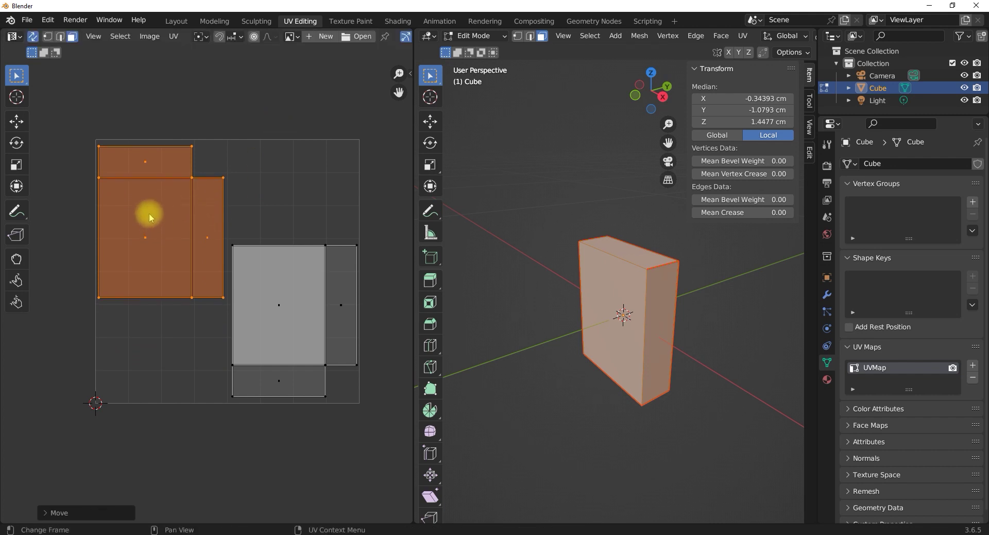
click(205, 94)
scroll(177, 276, down, 3)
scroll(248, 286, up, 3)
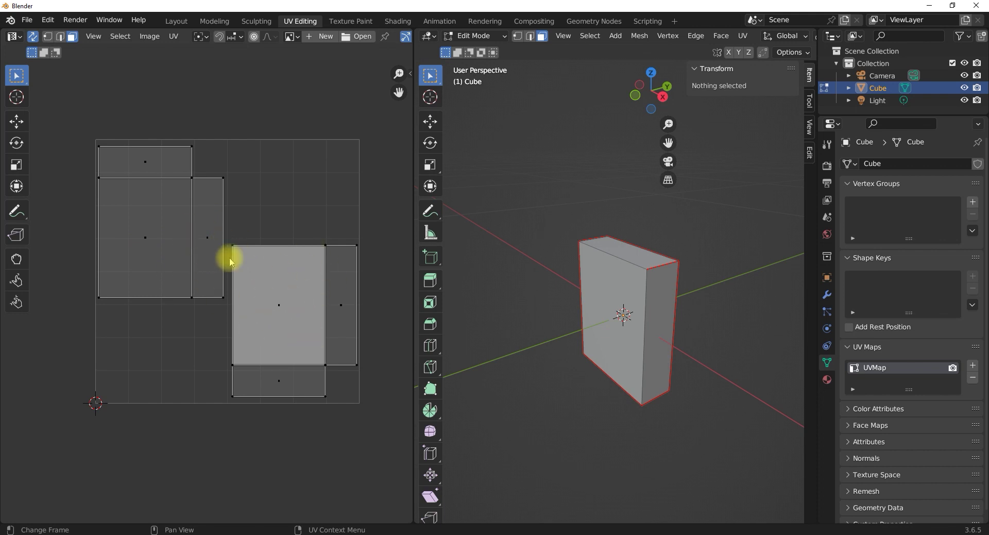
scroll(625, 294, down, 3)
middle_drag(625, 335, 633, 309)
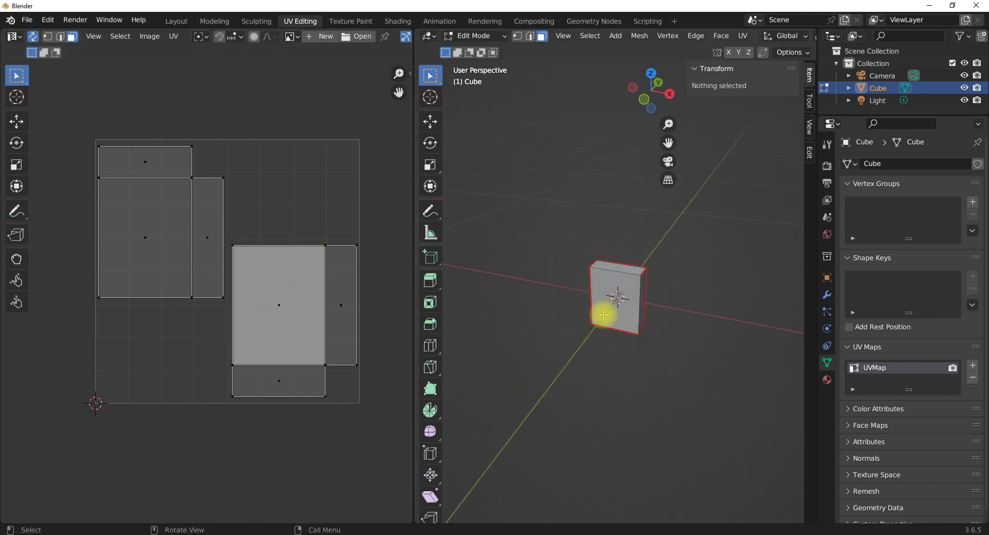
middle_drag(607, 342, 515, 298)
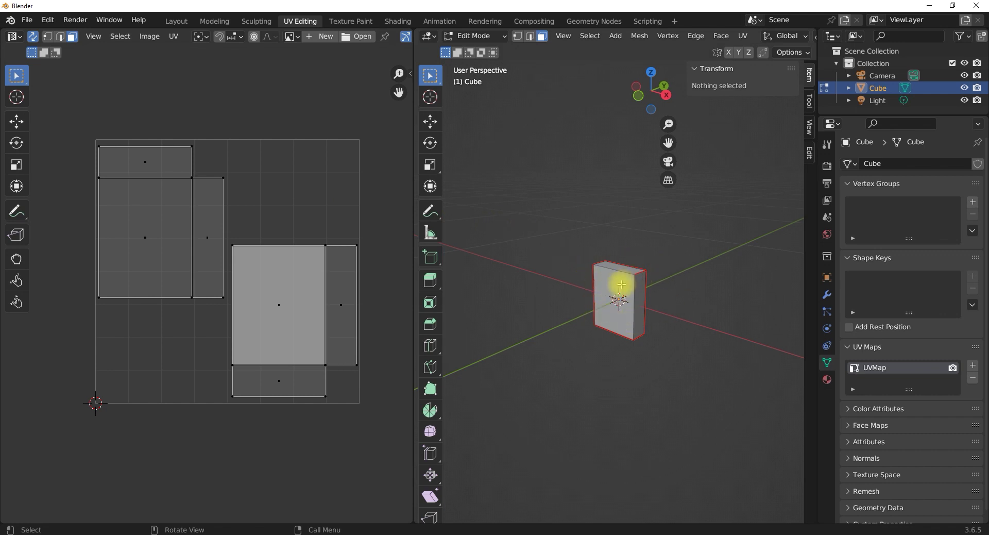
middle_drag(625, 320, 653, 268)
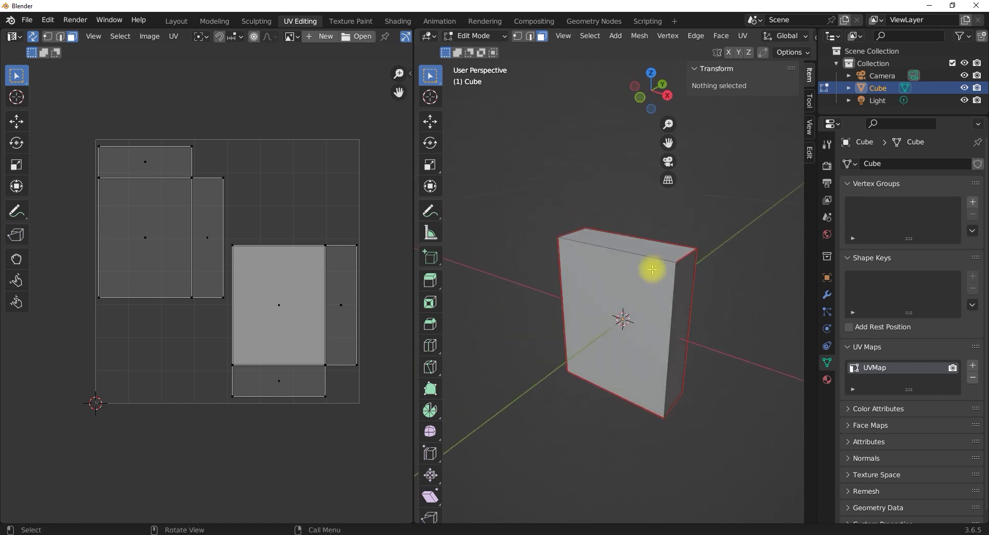
scroll(653, 269, down, 3)
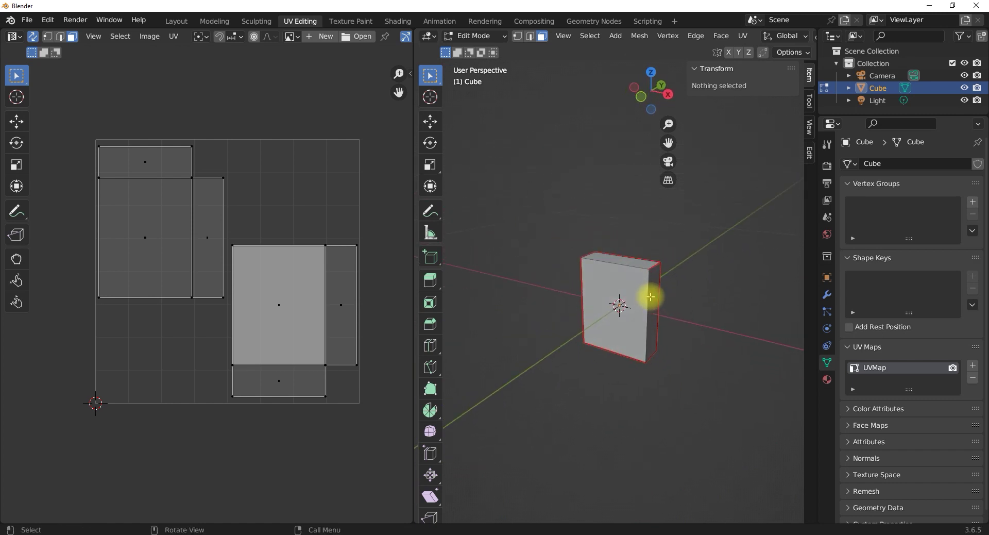